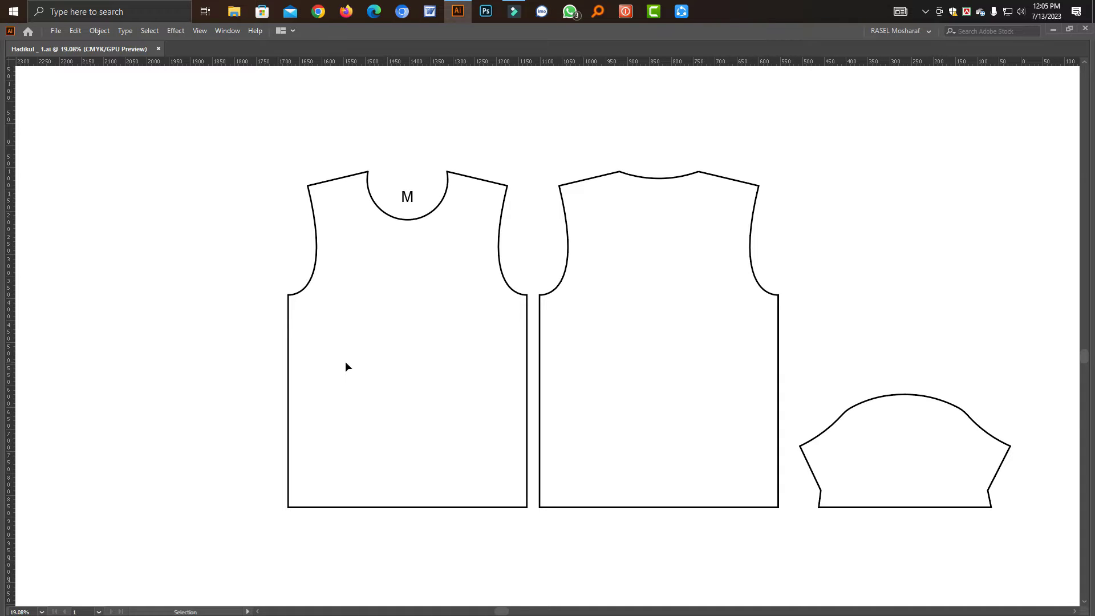
# Step: Draw an unfilled circle about 1094 mm across over the lower part of the front shirt panel
pyautogui.press('Tab')
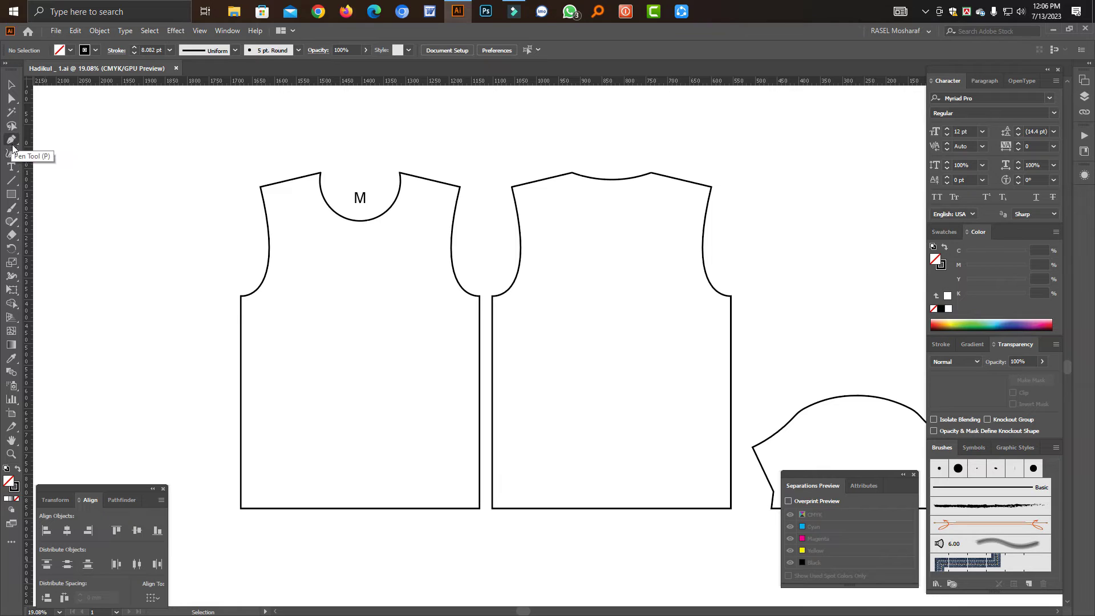
pyautogui.click(22, 196)
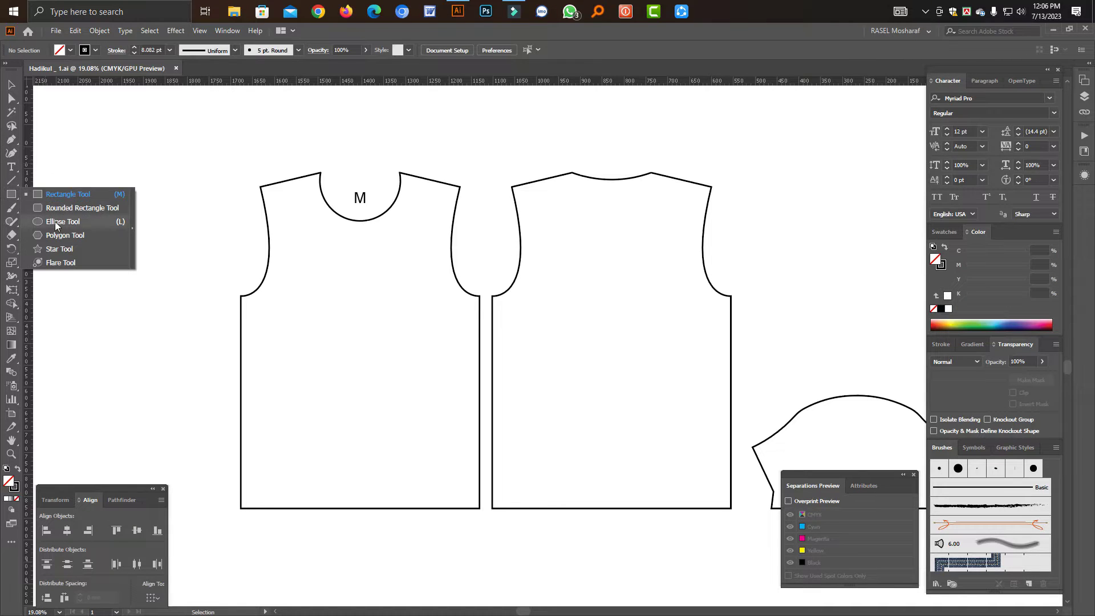
pyautogui.click(56, 221)
pyautogui.moveTo(376, 443); pyautogui.dragTo(409, 299)
pyautogui.moveTo(190, 155); pyautogui.dragTo(487, 479)
pyautogui.scroll(-3, 468, 586)
pyautogui.hotkey('alt', 'space')
pyautogui.click(43, 142)
pyautogui.click(11, 85)
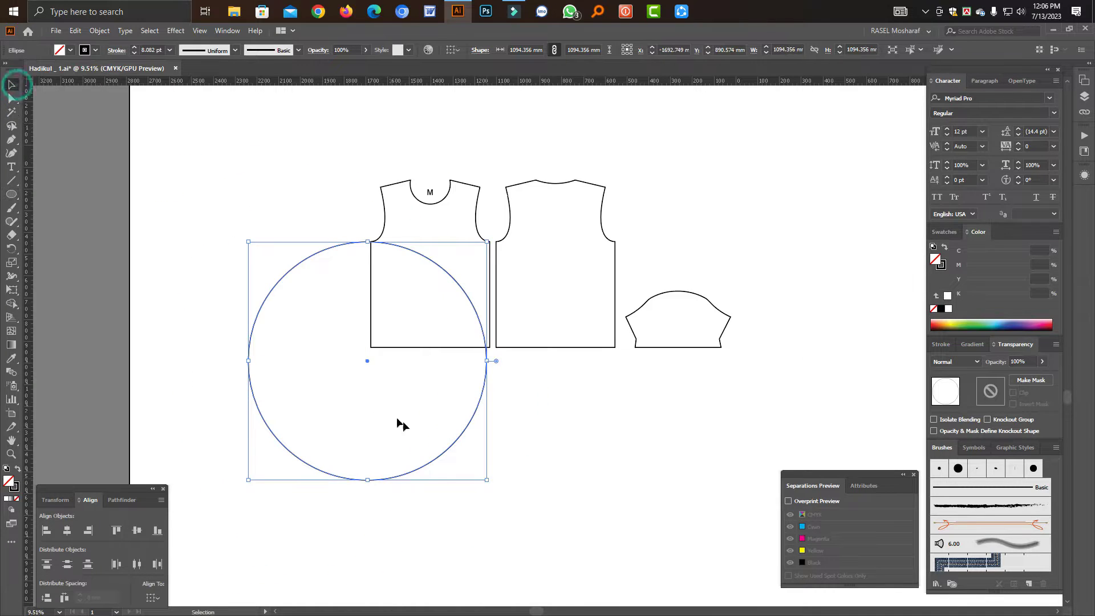
# Step: Resize the circle to about 1115 mm so it runs from the front panel's armhole corner to its opposite bottom corner
pyautogui.moveTo(487, 481); pyautogui.dragTo(491, 484)
pyautogui.moveTo(433, 354); pyautogui.dragTo(562, 473)
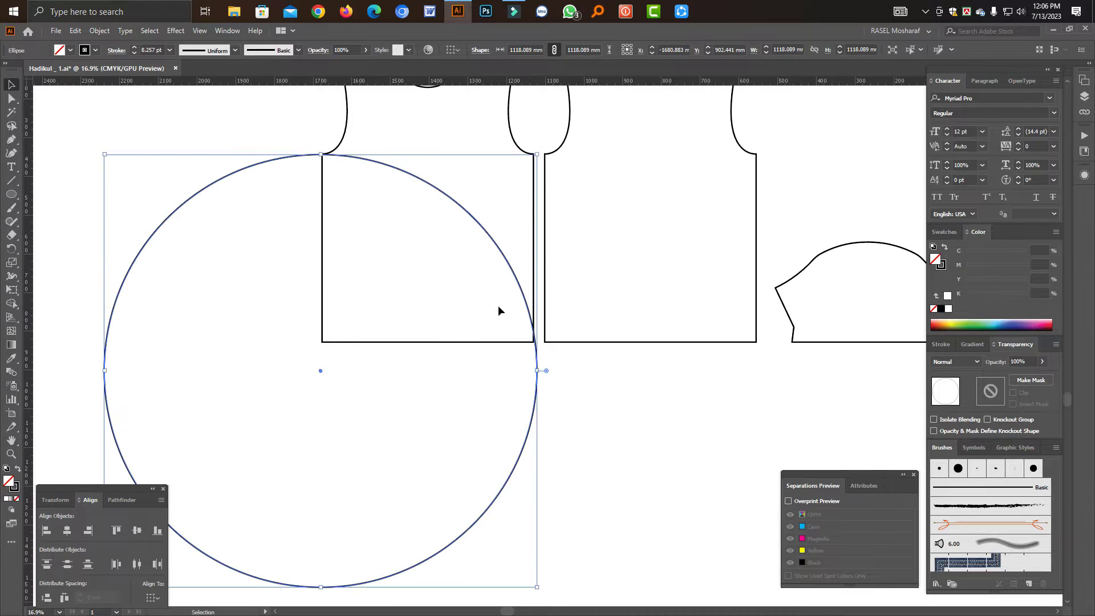
pyautogui.click(419, 245)
pyautogui.moveTo(391, 193); pyautogui.dragTo(457, 258)
pyautogui.moveTo(406, 215); pyautogui.dragTo(407, 209)
pyautogui.moveTo(573, 285); pyautogui.dragTo(440, 291)
pyautogui.moveTo(544, 320); pyautogui.dragTo(411, 277)
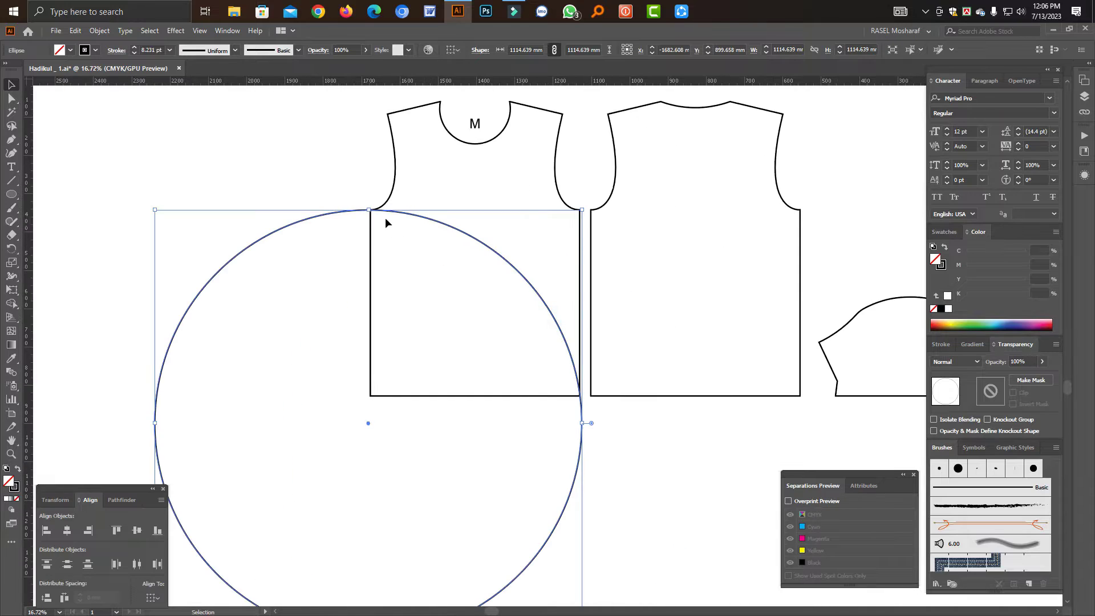
pyautogui.moveTo(371, 210); pyautogui.dragTo(374, 237)
pyautogui.hotkey('ctrl', 'z')
pyautogui.press('a')
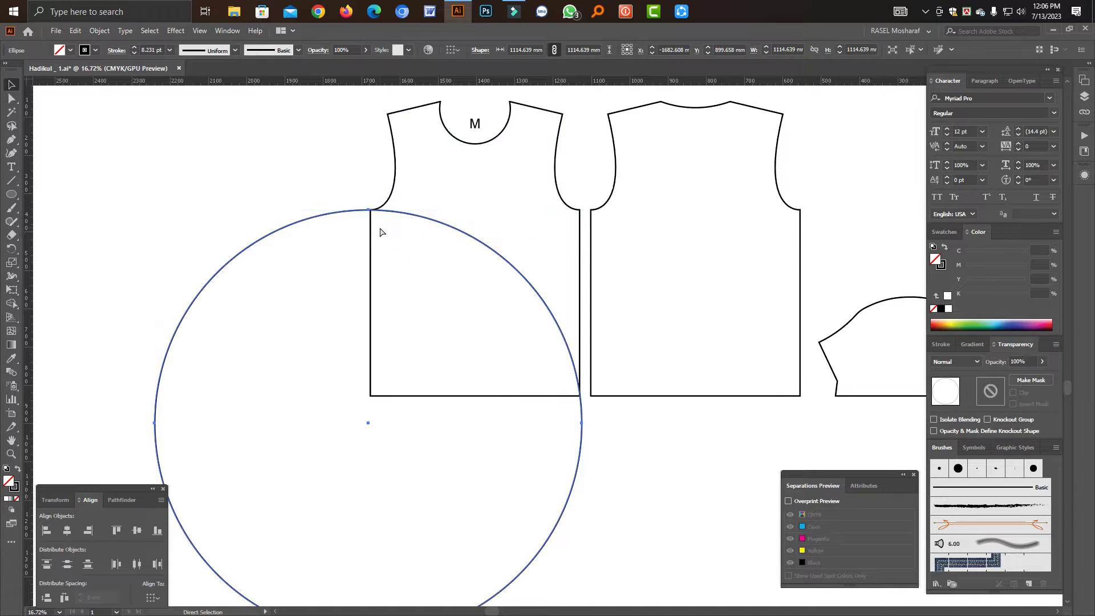
# Step: Duplicate the circle as a flatter ellipse about 1124 mm wide and 1034 mm high, with its top edge below the original's
pyautogui.press('v')
pyautogui.moveTo(370, 211); pyautogui.dragTo(380, 242)
pyautogui.hotkey('ctrl', 'z')
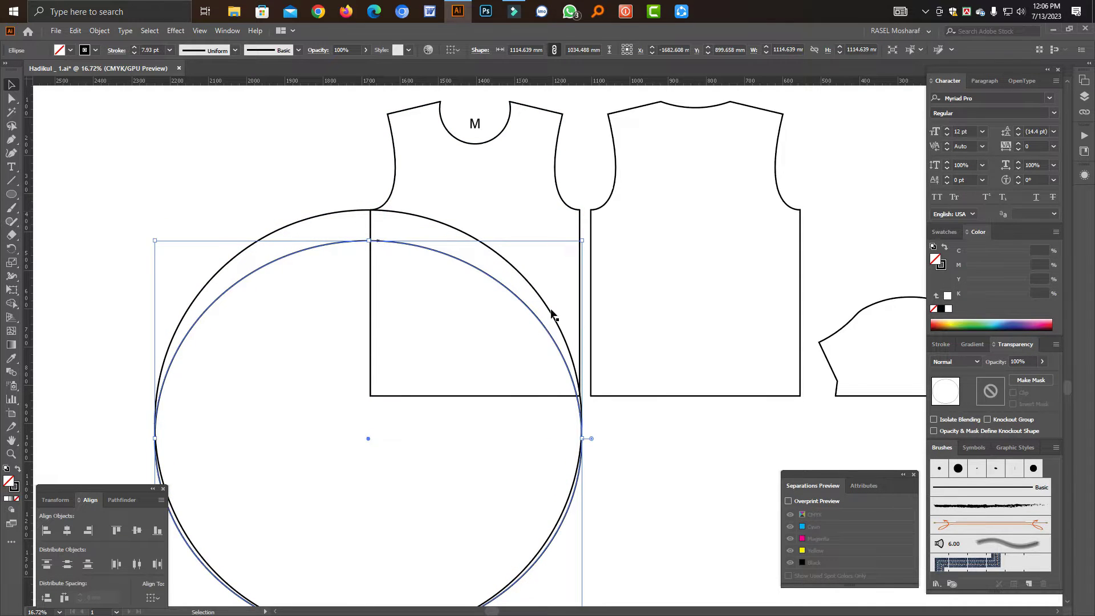
pyautogui.click(582, 439)
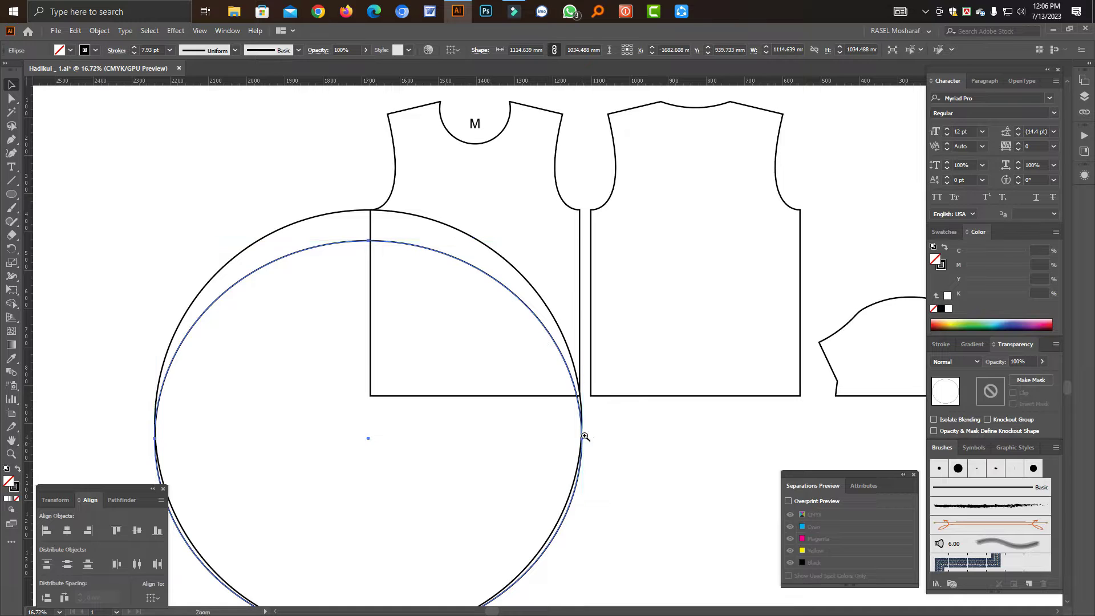
pyautogui.moveTo(583, 442); pyautogui.dragTo(587, 436)
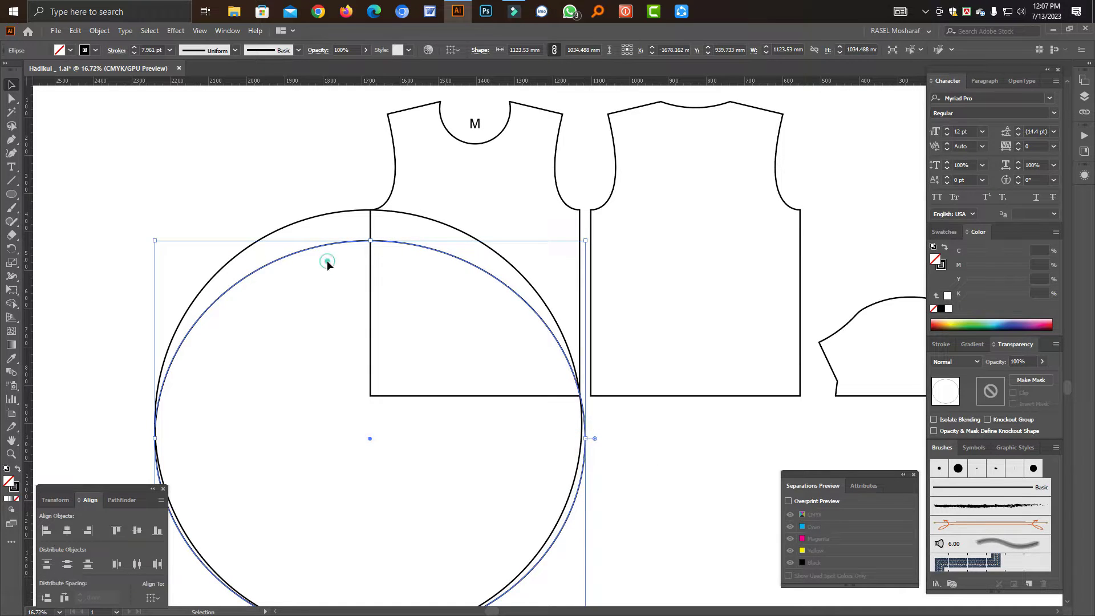
pyautogui.click(382, 420)
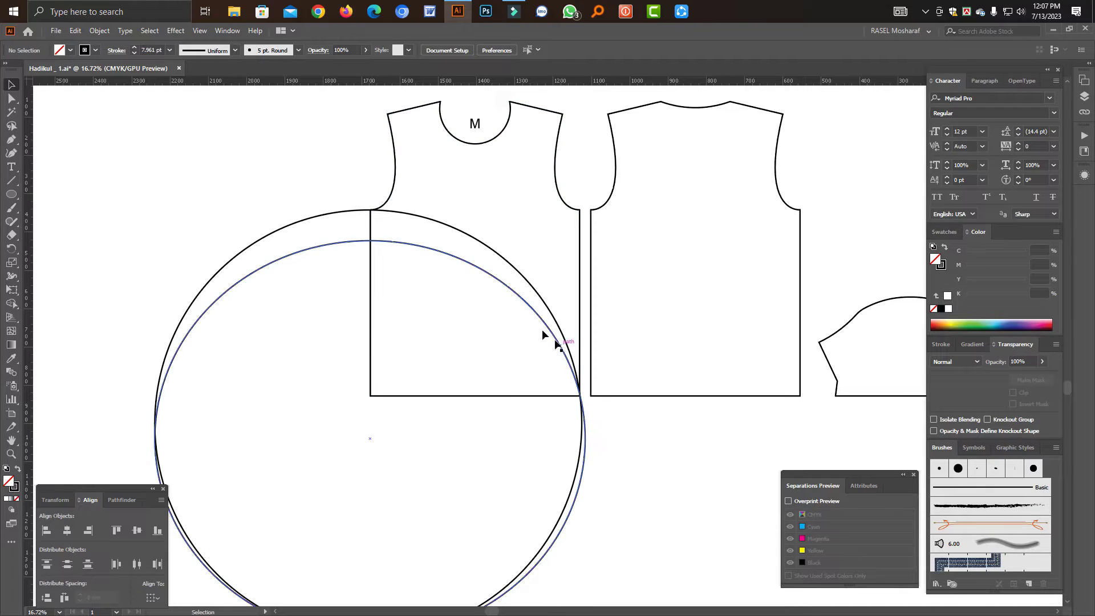
# Step: Duplicate the second ellipse as a smaller one about 883 mm wide and 813 mm high, passing through the same bottom corner of the front panel
pyautogui.click(319, 249)
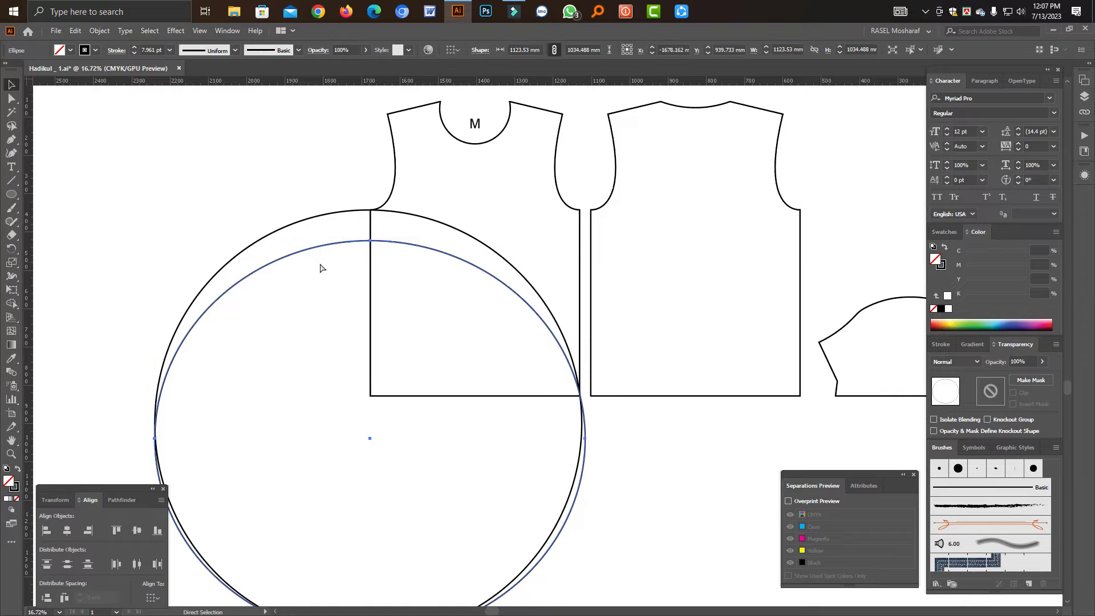
pyautogui.press('v')
pyautogui.moveTo(154, 441); pyautogui.dragTo(249, 502)
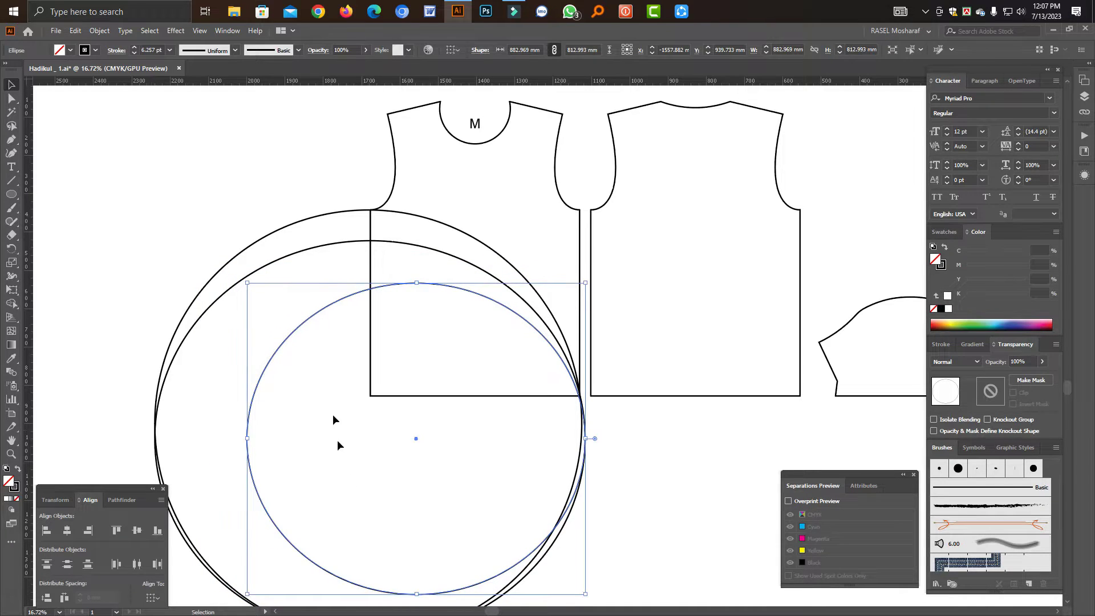
pyautogui.click(303, 176)
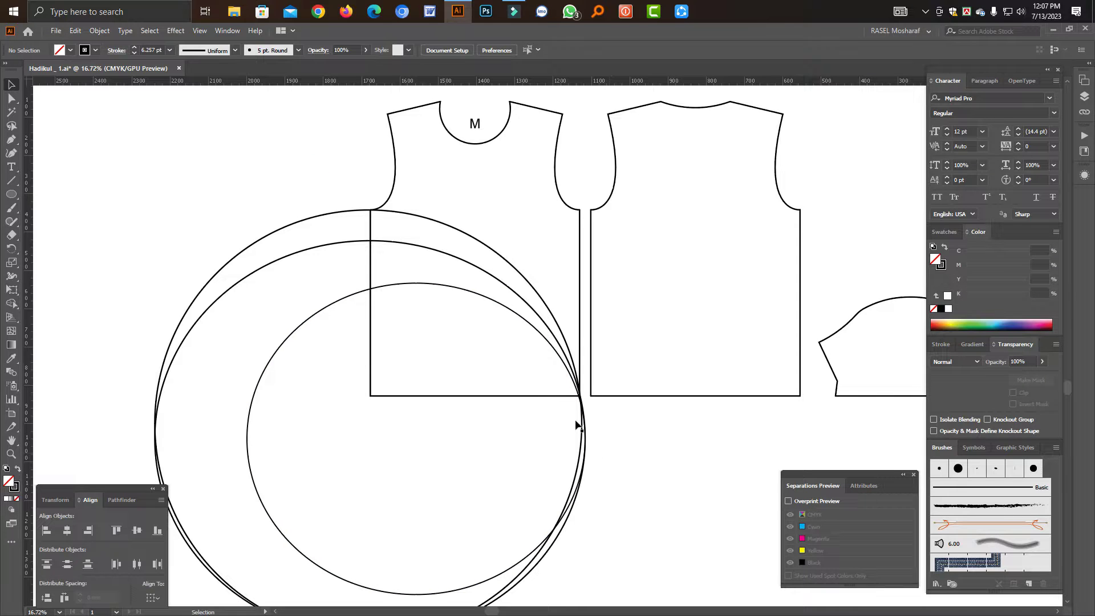
pyautogui.click(556, 355)
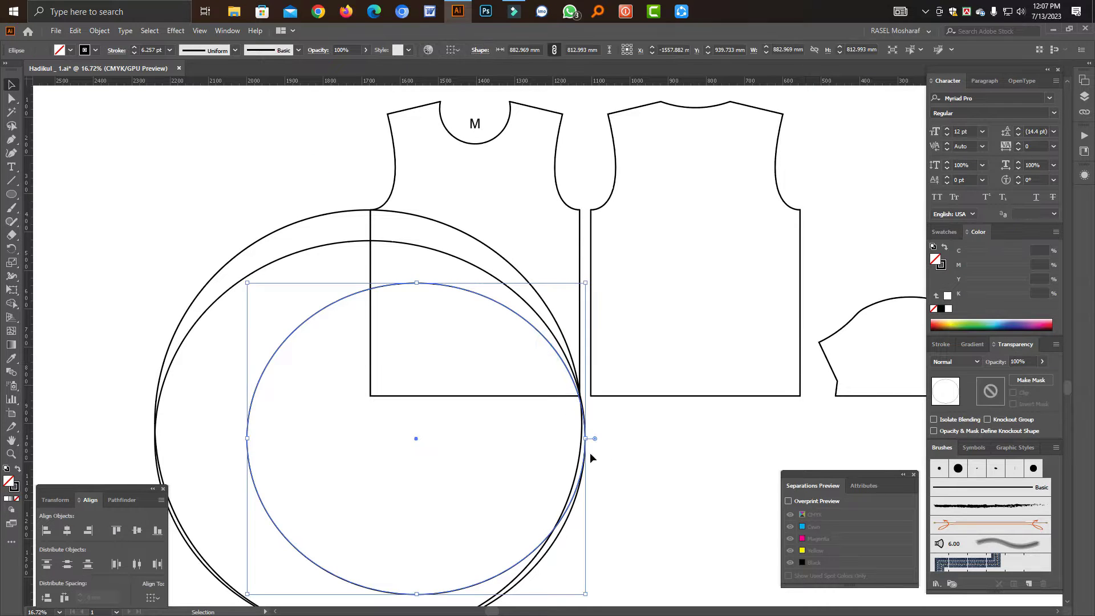
pyautogui.moveTo(589, 439); pyautogui.dragTo(589, 439)
# Step: Swap fill and stroke on the three ellipses to fill them black, and add the front shirt outline to the selection
pyautogui.moveTo(599, 518); pyautogui.dragTo(330, 422)
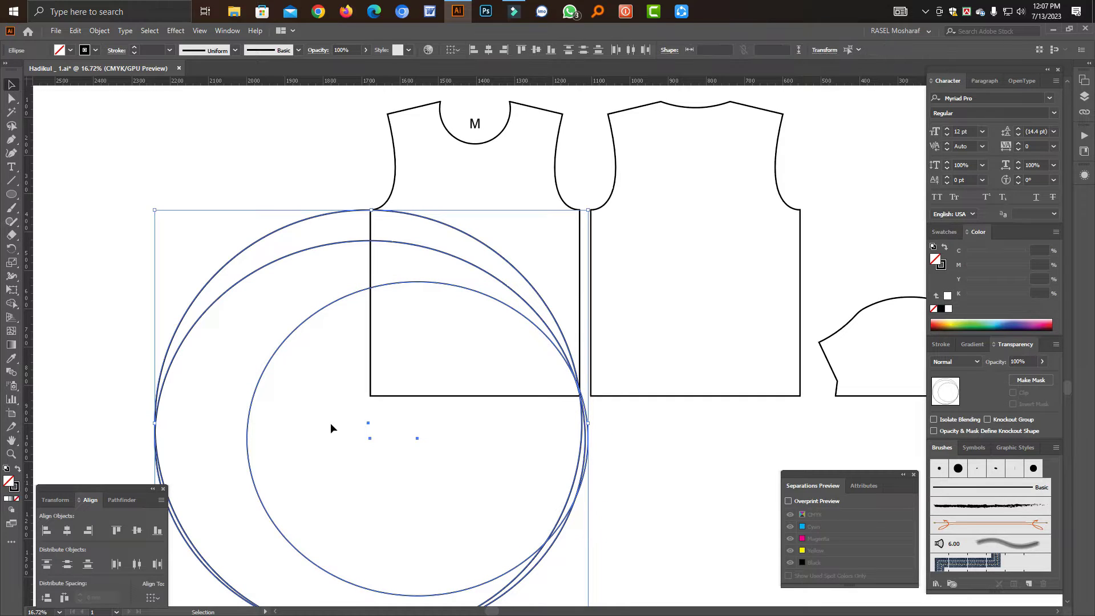
pyautogui.click(22, 469)
pyautogui.keyDown('shift'); pyautogui.click(393, 196); pyautogui.keyUp('shift')
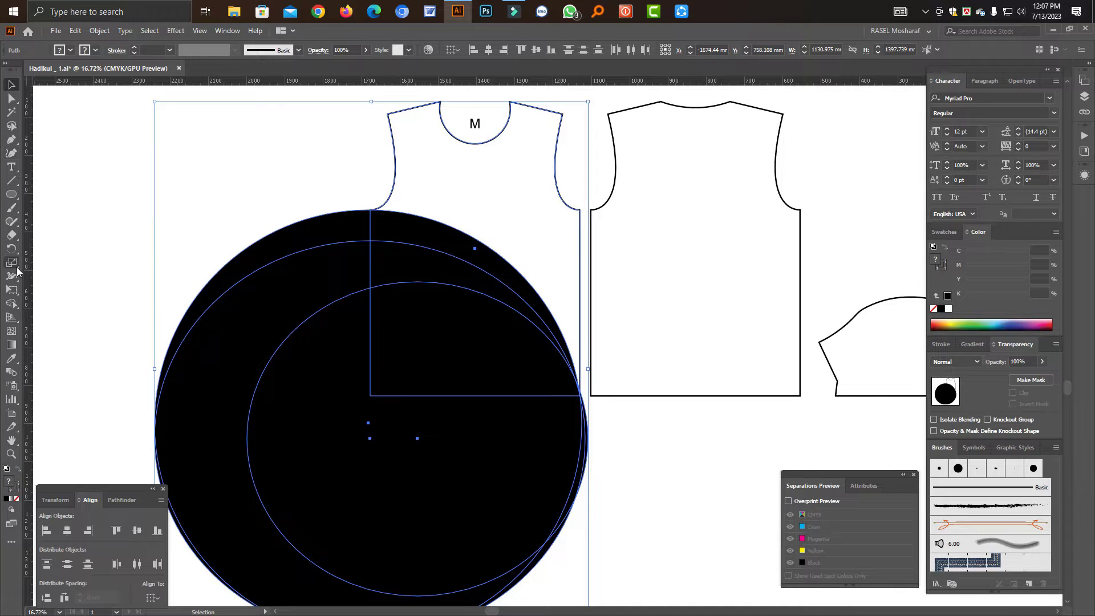
# Step: Remove every ellipse part outside the front panel with the Shape Builder, including the leftover slivers below it
pyautogui.click(12, 303)
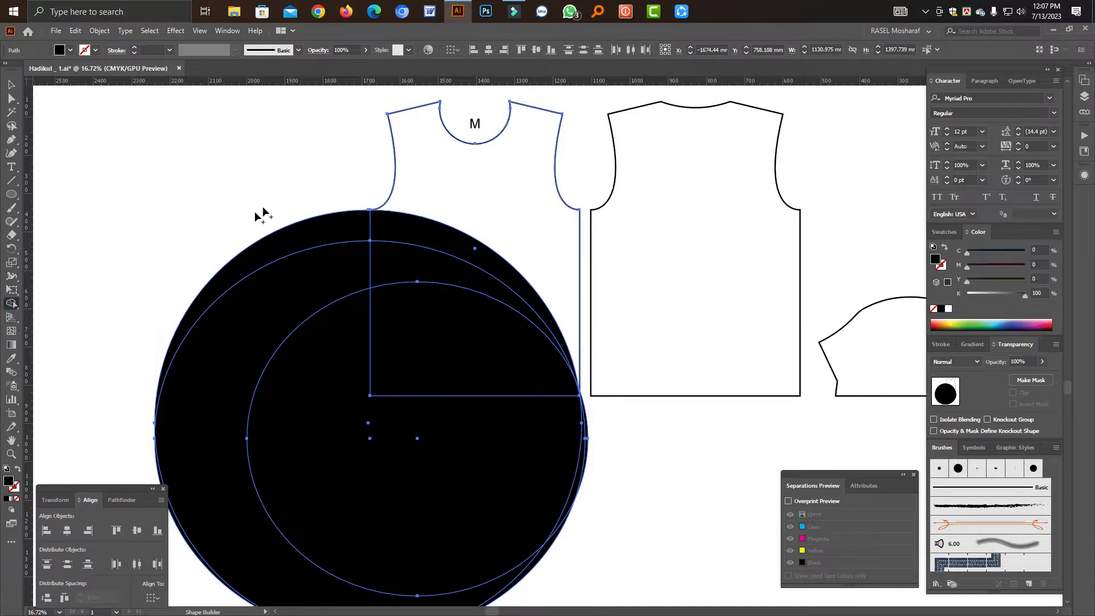
pyautogui.moveTo(262, 488); pyautogui.dragTo(245, 493)
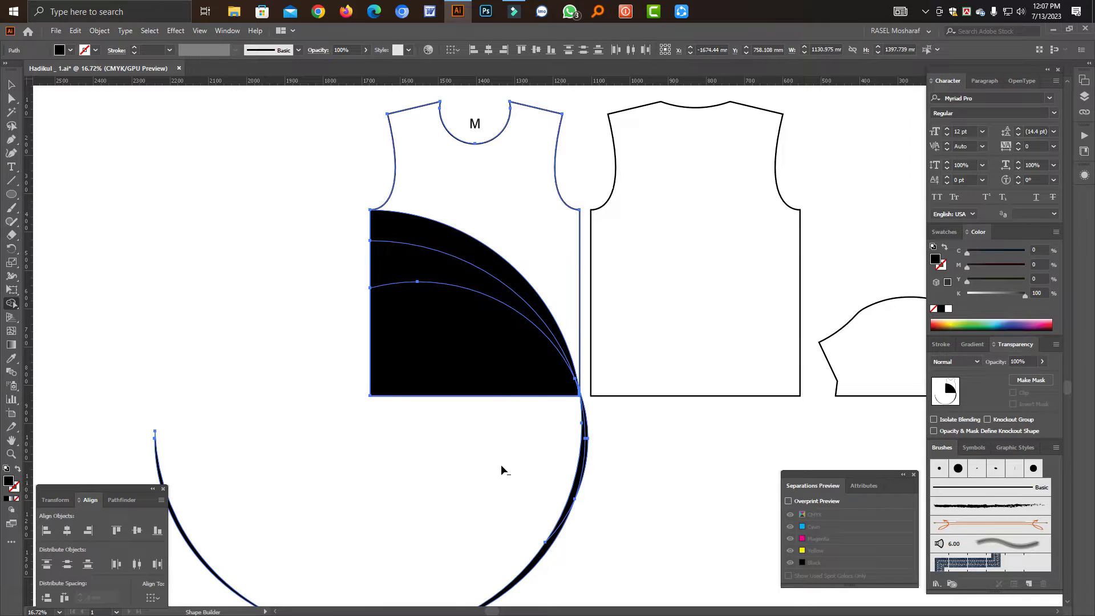
pyautogui.moveTo(542, 432); pyautogui.dragTo(593, 411)
pyautogui.moveTo(462, 499); pyautogui.dragTo(505, 386)
pyautogui.moveTo(593, 415); pyautogui.dragTo(419, 535)
pyautogui.keyDown('alt'); pyautogui.click(326, 505); pyautogui.keyUp('alt')
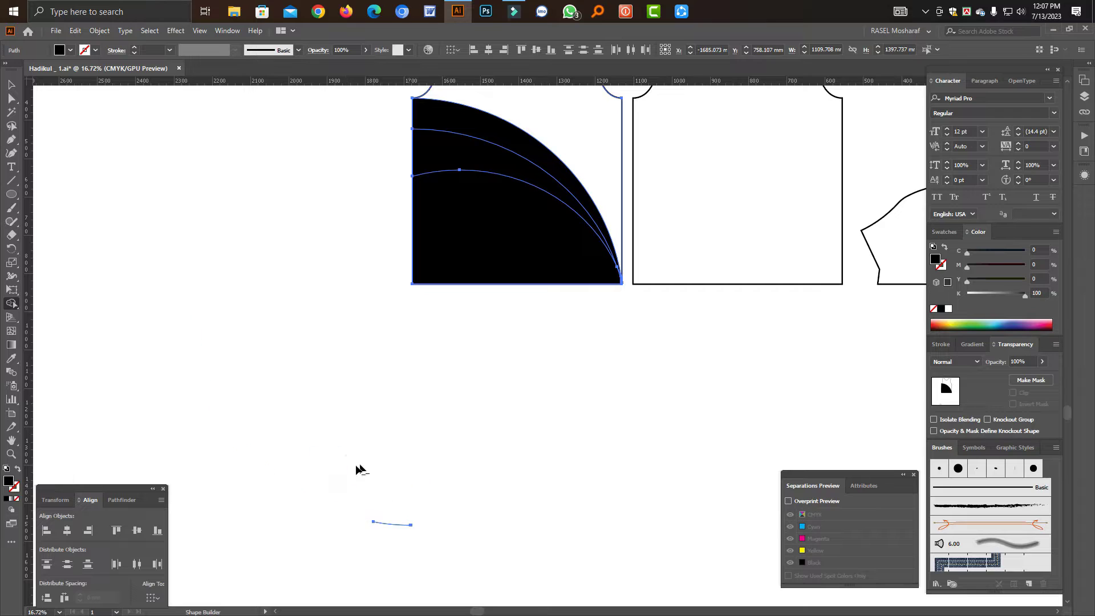
pyautogui.keyDown('alt'); pyautogui.click(385, 525); pyautogui.keyUp('alt')
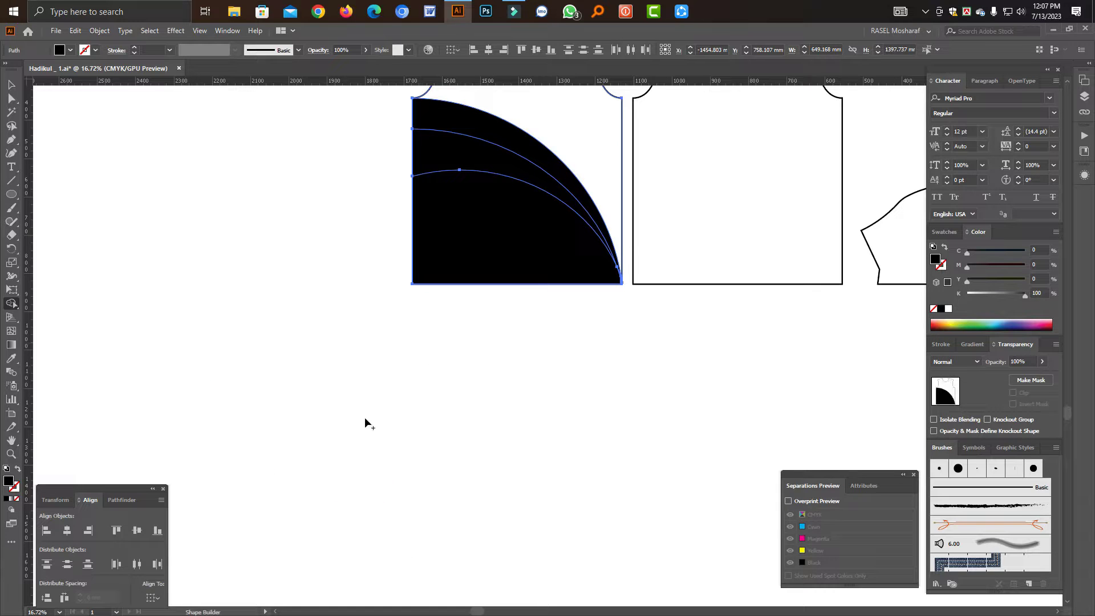
# Step: Fill the middle curved shape on the front panel with red
pyautogui.click(13, 99)
pyautogui.click(142, 145)
pyautogui.moveTo(348, 217); pyautogui.dragTo(261, 320)
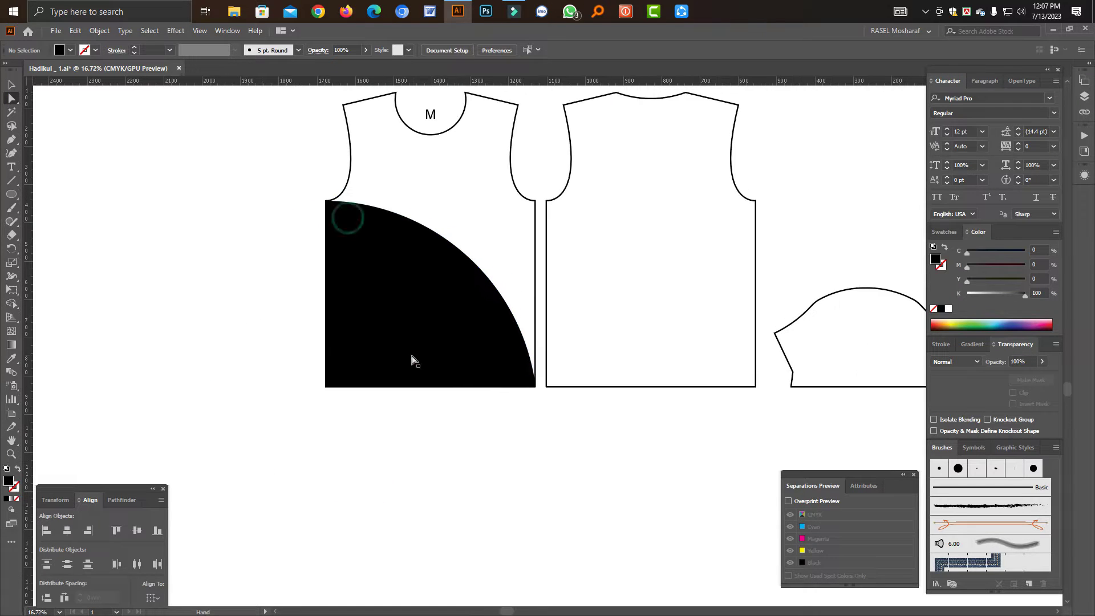
pyautogui.click(412, 353)
pyautogui.click(363, 261)
pyautogui.click(364, 263)
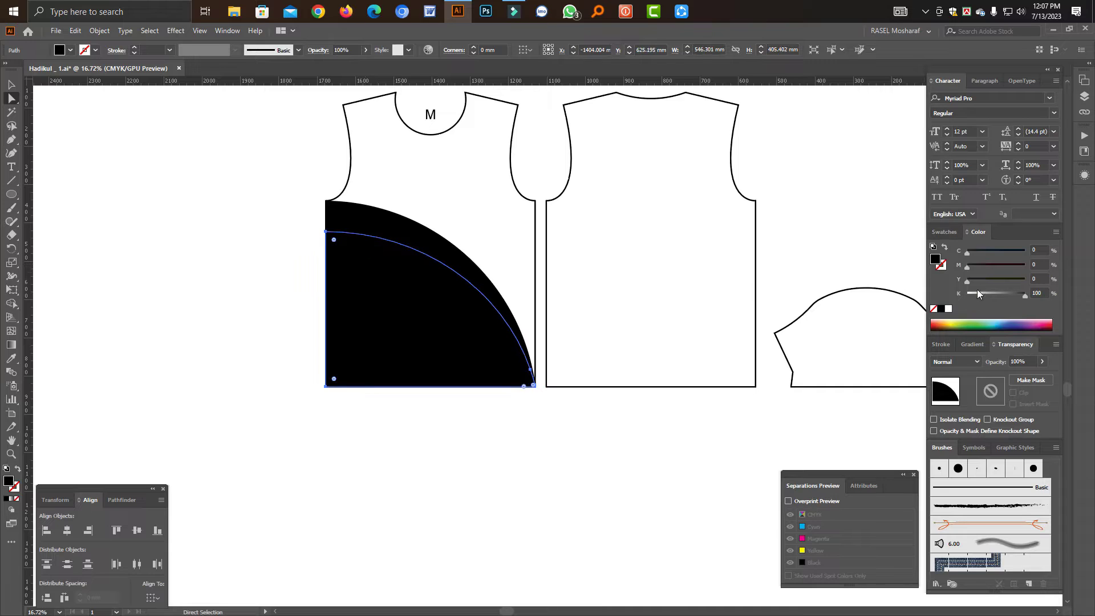
pyautogui.moveTo(978, 294); pyautogui.dragTo(967, 293)
pyautogui.click(944, 232)
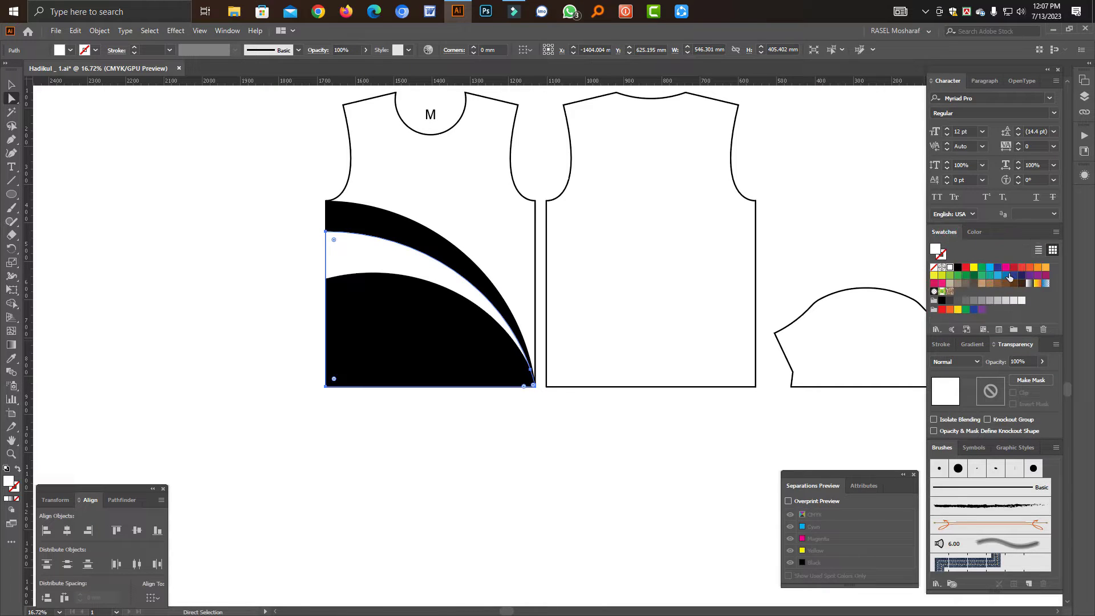
pyautogui.click(966, 267)
pyautogui.click(477, 436)
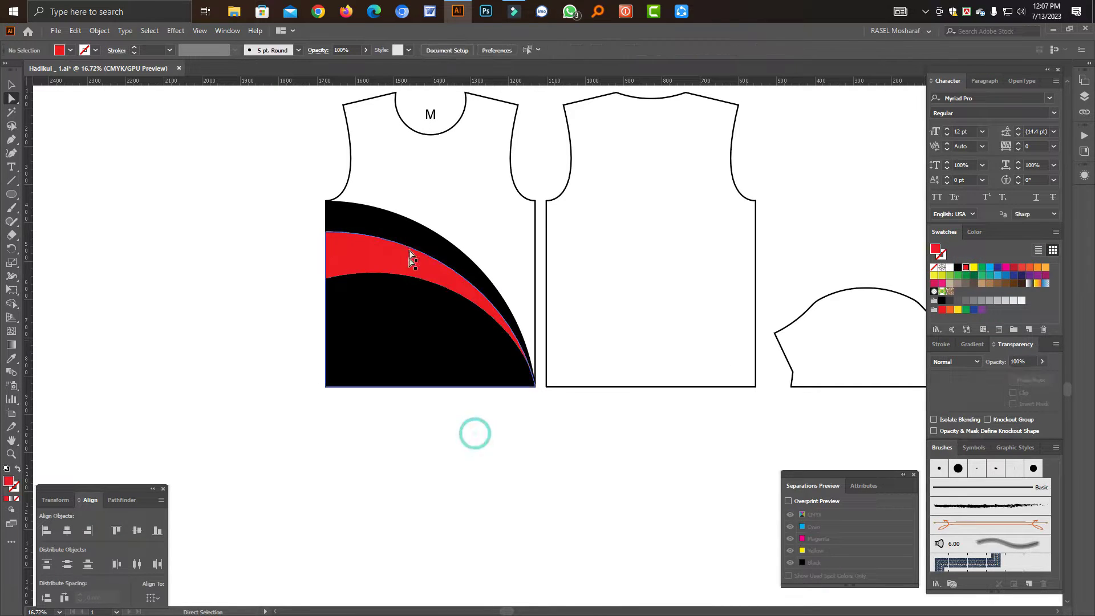
# Step: Fill the outermost curved shape on the front panel with light gray
pyautogui.click(411, 243)
pyautogui.click(1004, 301)
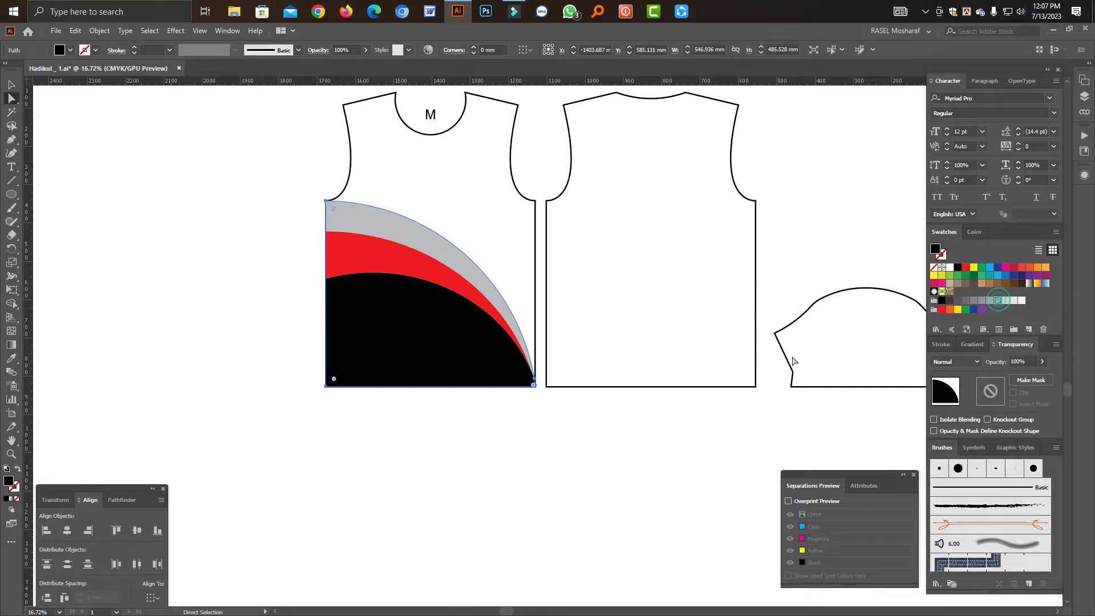
pyautogui.click(479, 472)
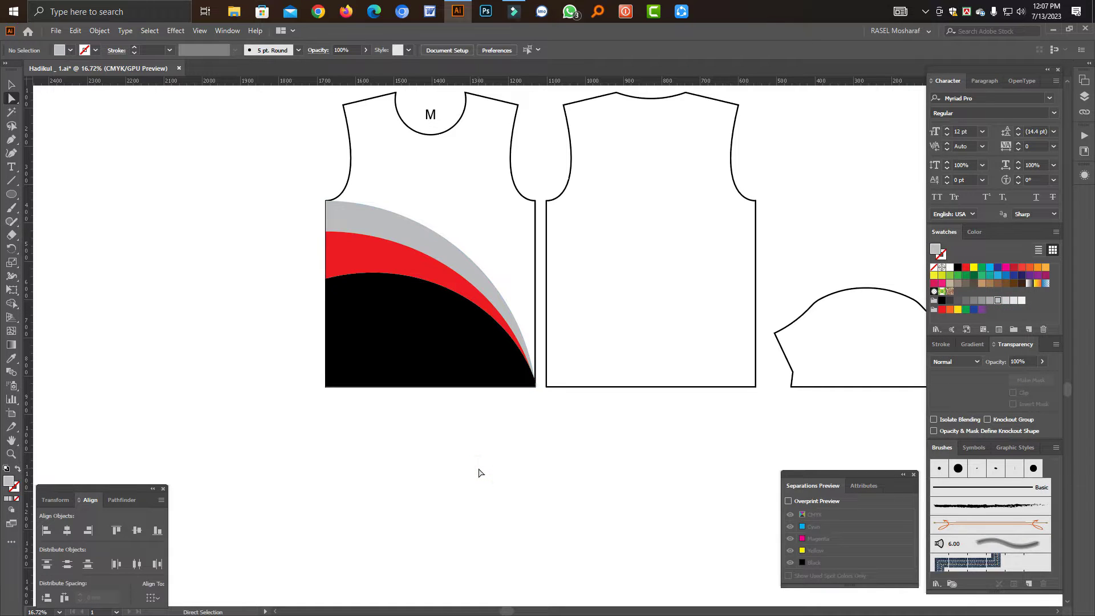
# Step: Fill the innermost curved shape on the front panel with dark blue, C=100 M=100 Y=25 K=25
pyautogui.click(397, 280)
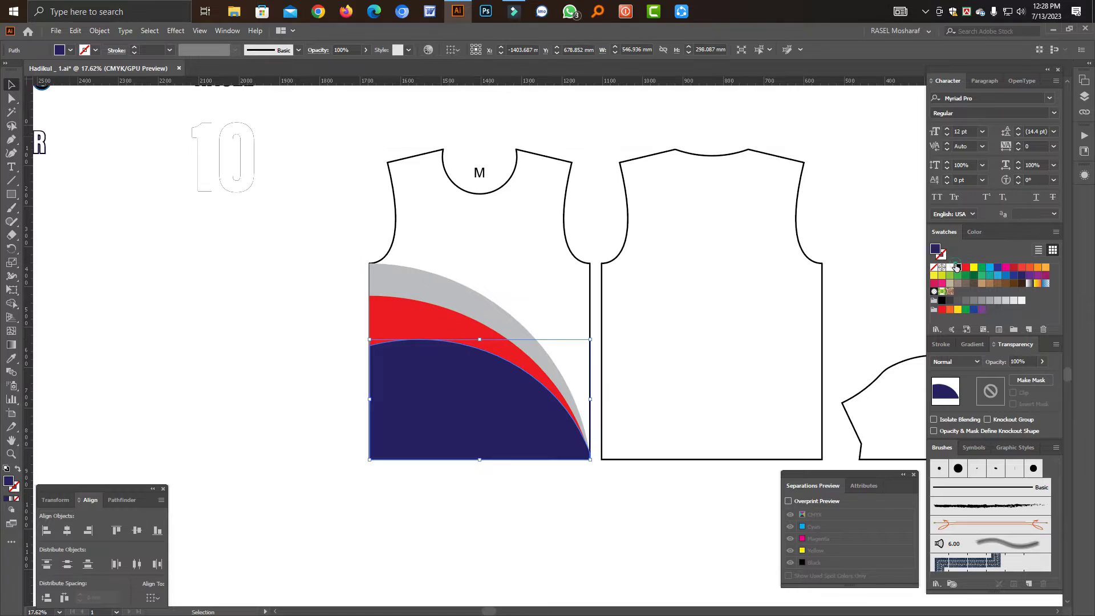
pyautogui.click(456, 445)
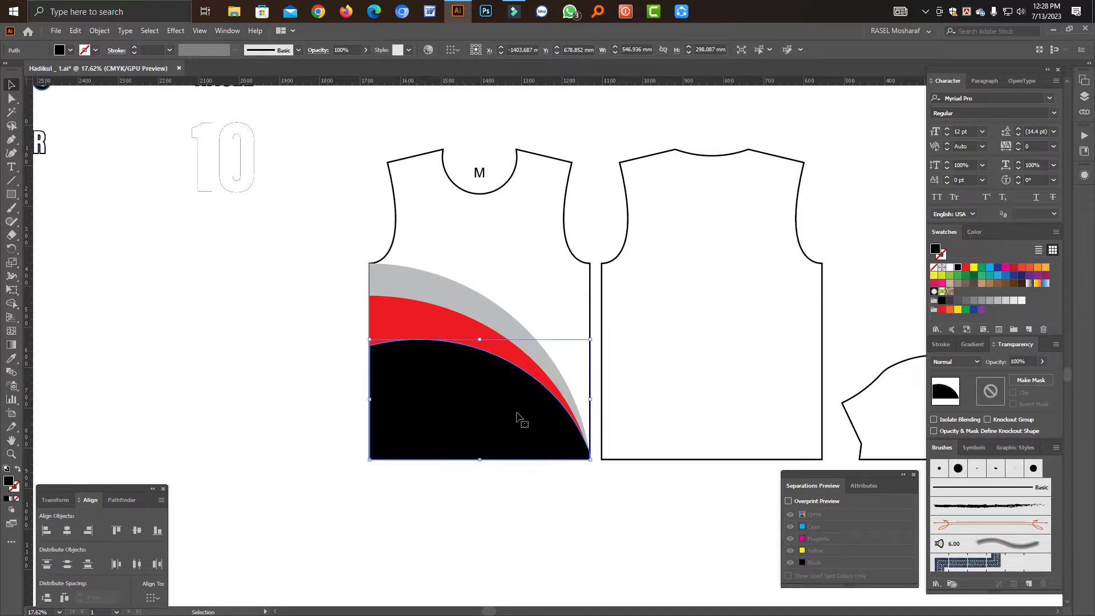
pyautogui.click(1023, 275)
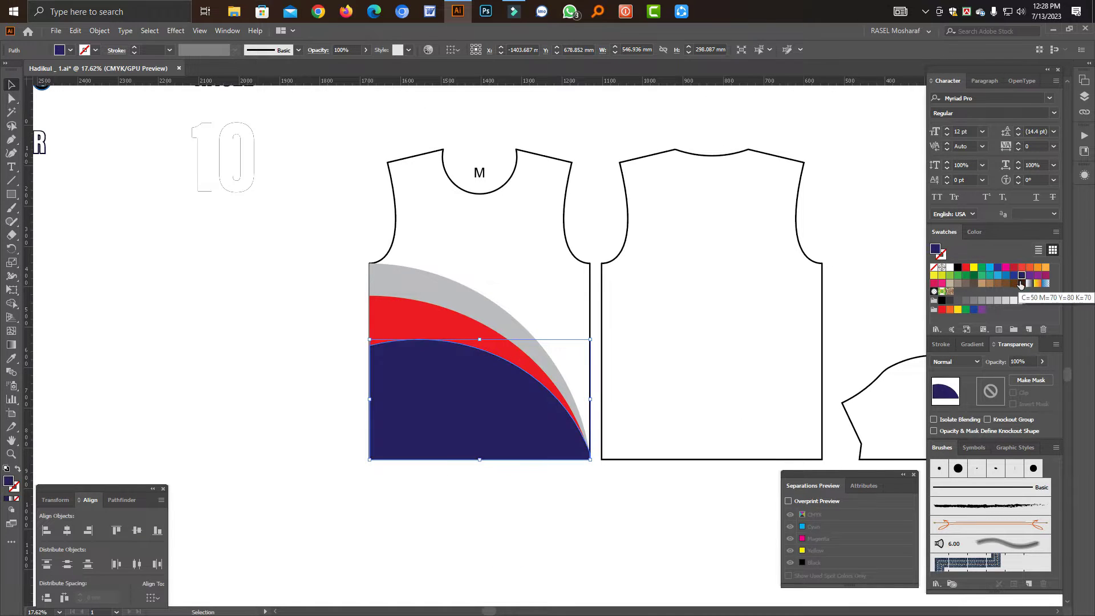
pyautogui.click(975, 231)
pyautogui.click(505, 523)
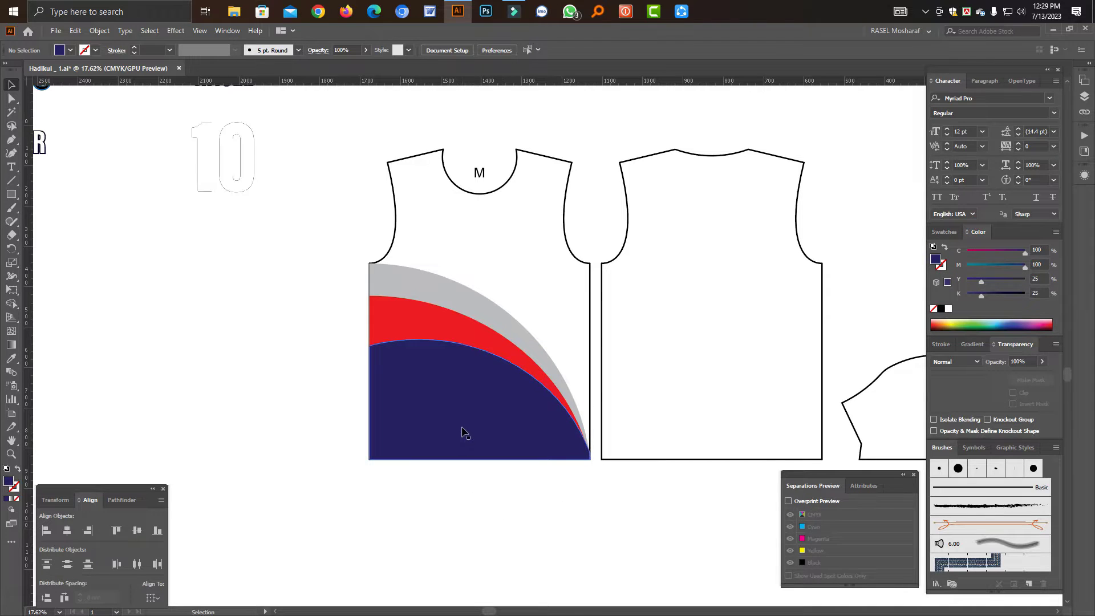
pyautogui.click(183, 442)
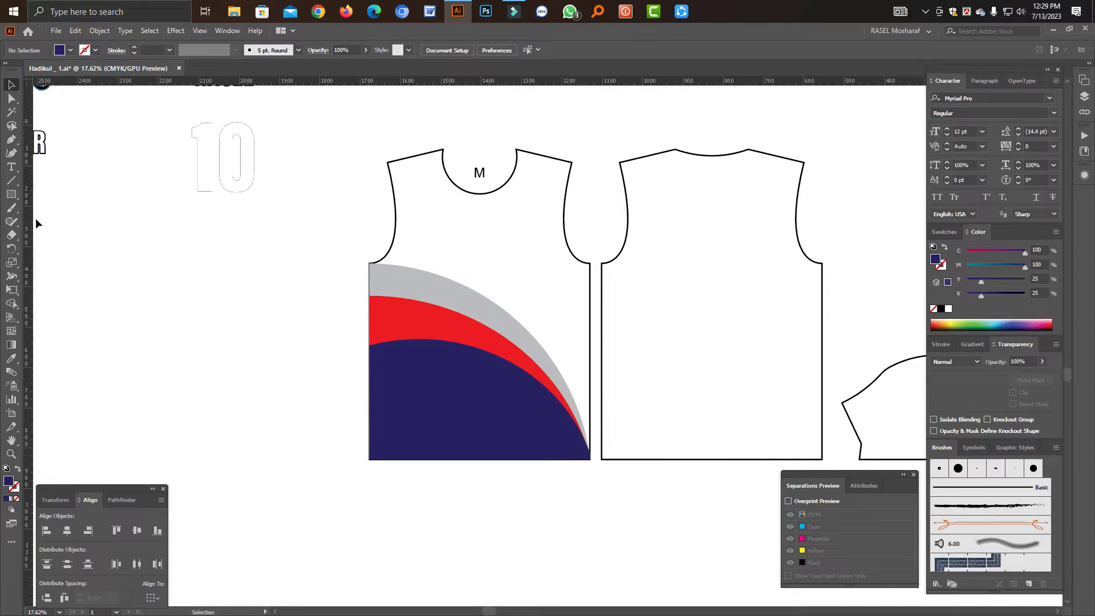
# Step: Draw a dark blue square about 226 mm wide beside the shirt pattern and rotate it 45 degrees into a diamond
pyautogui.click(16, 197)
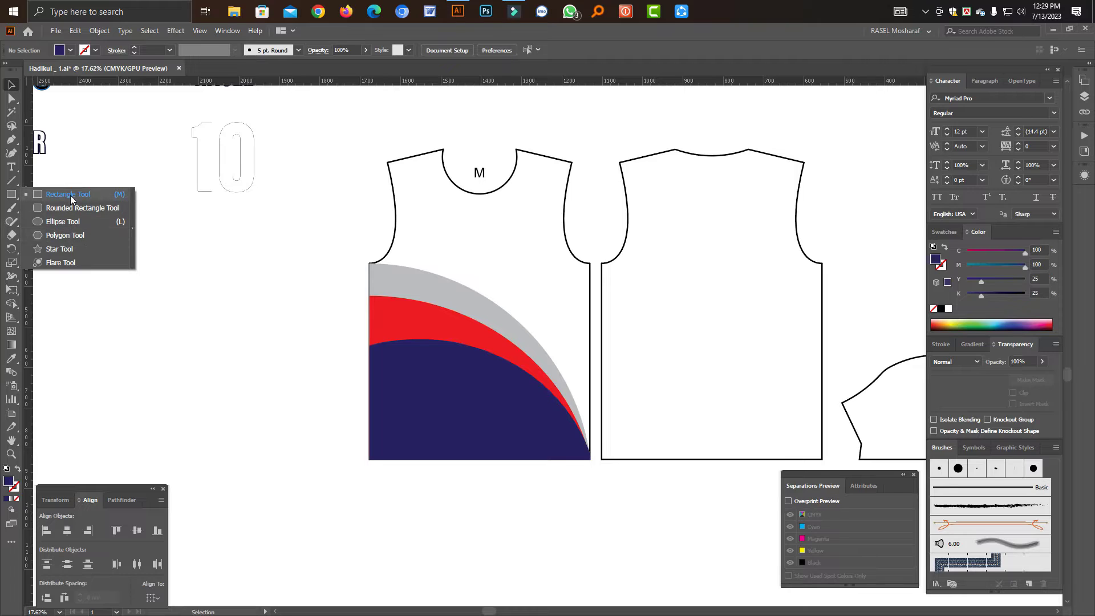
pyautogui.click(70, 195)
pyautogui.moveTo(112, 275); pyautogui.dragTo(159, 320)
pyautogui.click(11, 84)
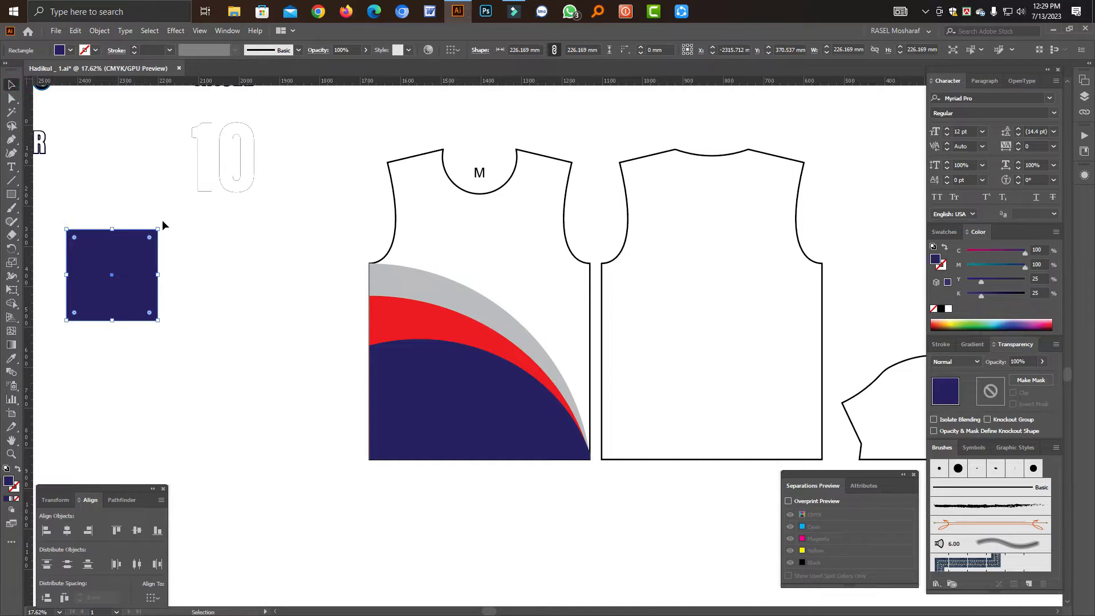
pyautogui.moveTo(162, 225); pyautogui.dragTo(184, 284)
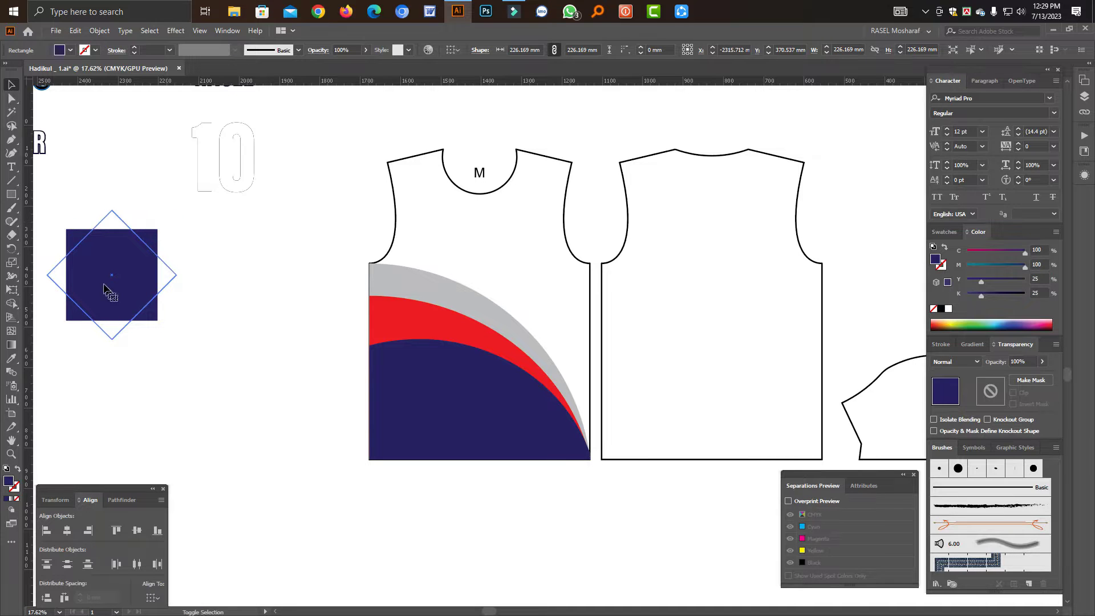
# Step: Duplicate the diamond sideways so the two overlap, and flatten both diamonds to about 189 mm high
pyautogui.moveTo(108, 290); pyautogui.dragTo(166, 293)
pyautogui.click(118, 504)
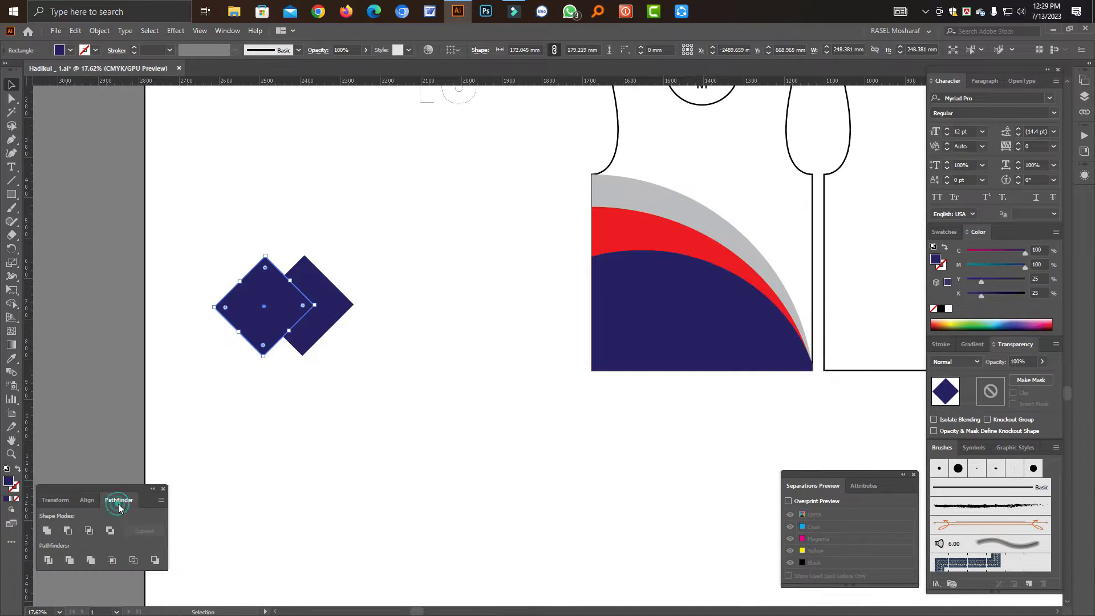
pyautogui.click(50, 563)
pyautogui.click(328, 315)
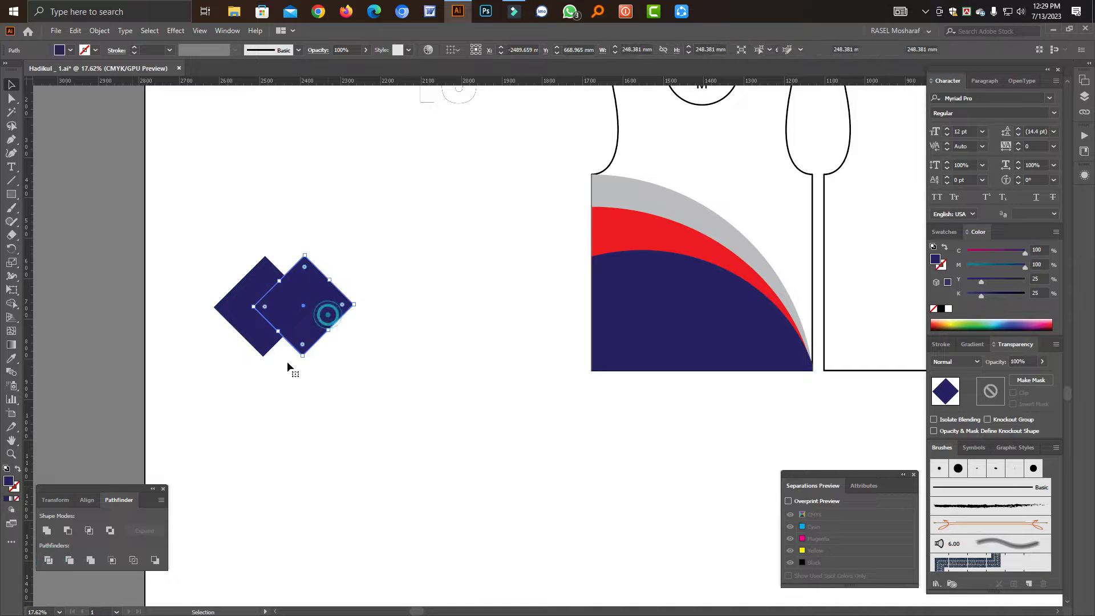
pyautogui.moveTo(388, 436); pyautogui.dragTo(282, 268)
pyautogui.click(361, 374)
# Step: Fill the right diamond with cyan and the left diamond with yellow
pyautogui.click(340, 314)
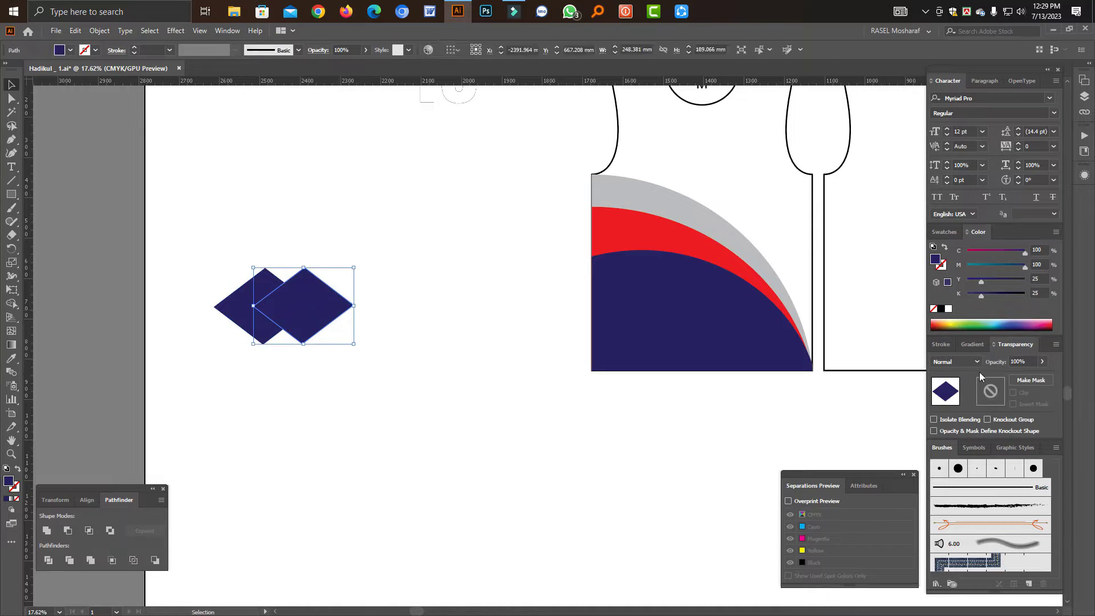
pyautogui.moveTo(979, 252); pyautogui.dragTo(586, 342)
pyautogui.click(947, 232)
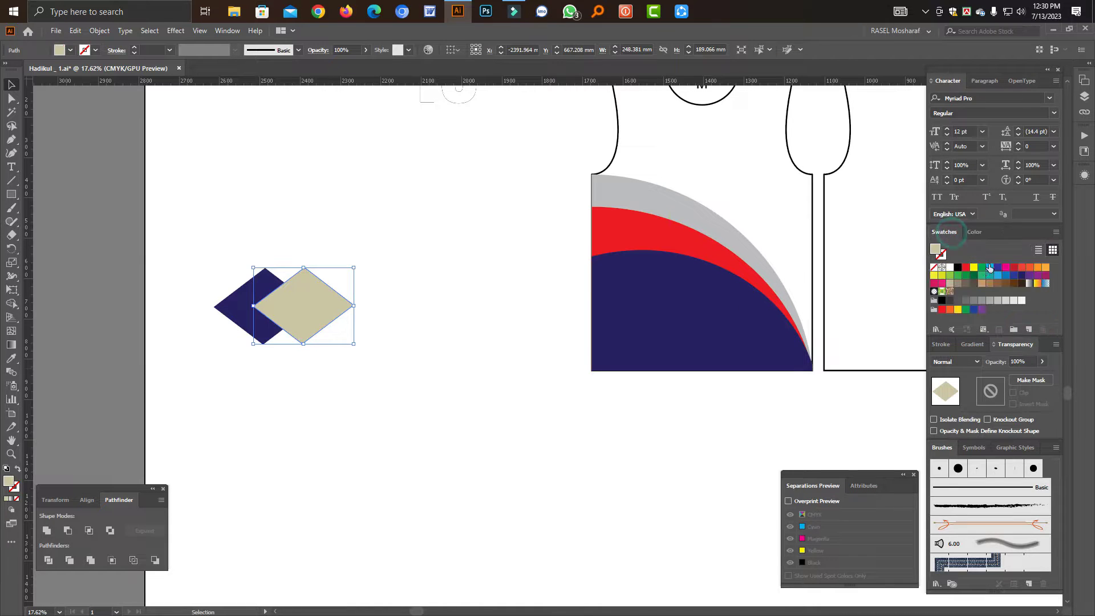
pyautogui.click(991, 269)
pyautogui.click(245, 316)
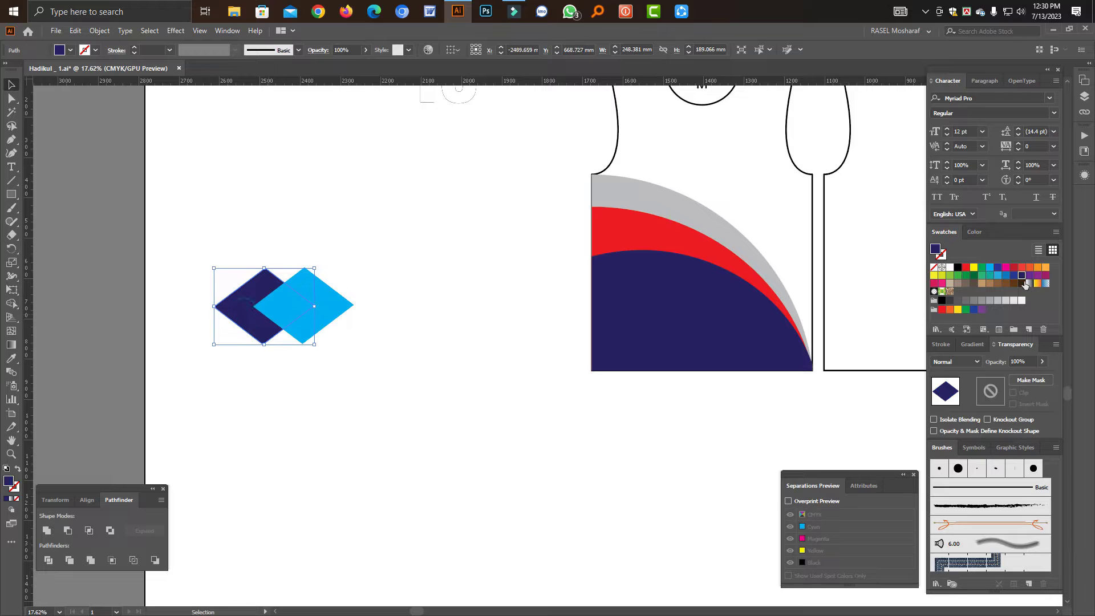
pyautogui.click(974, 268)
pyautogui.click(382, 416)
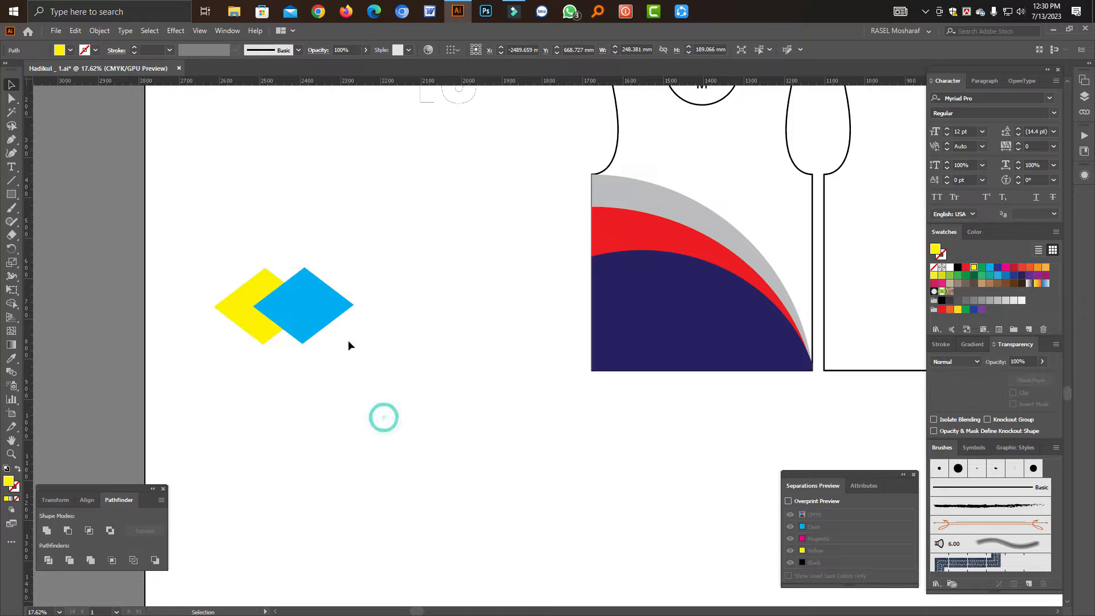
# Step: Set the cyan diamond's blending mode to Multiply after trying Overlay
pyautogui.click(336, 320)
pyautogui.click(955, 362)
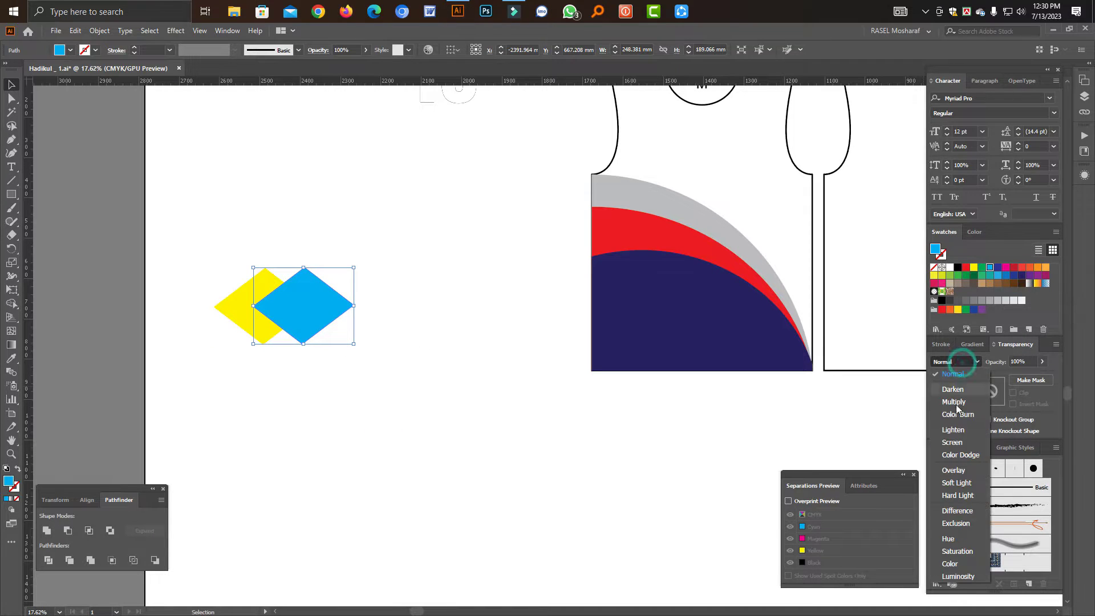
pyautogui.click(953, 470)
pyautogui.click(956, 362)
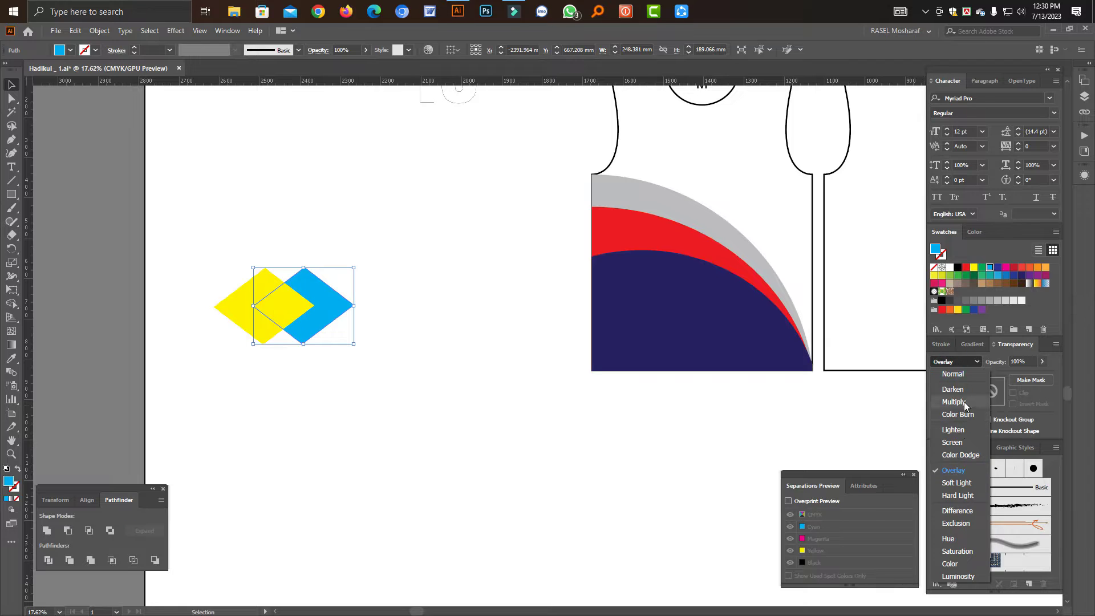
pyautogui.click(953, 402)
pyautogui.click(468, 411)
# Step: Move both diamonds onto the dark blue shape of the front panel and group them
pyautogui.moveTo(379, 389); pyautogui.dragTo(664, 323)
pyautogui.press('a')
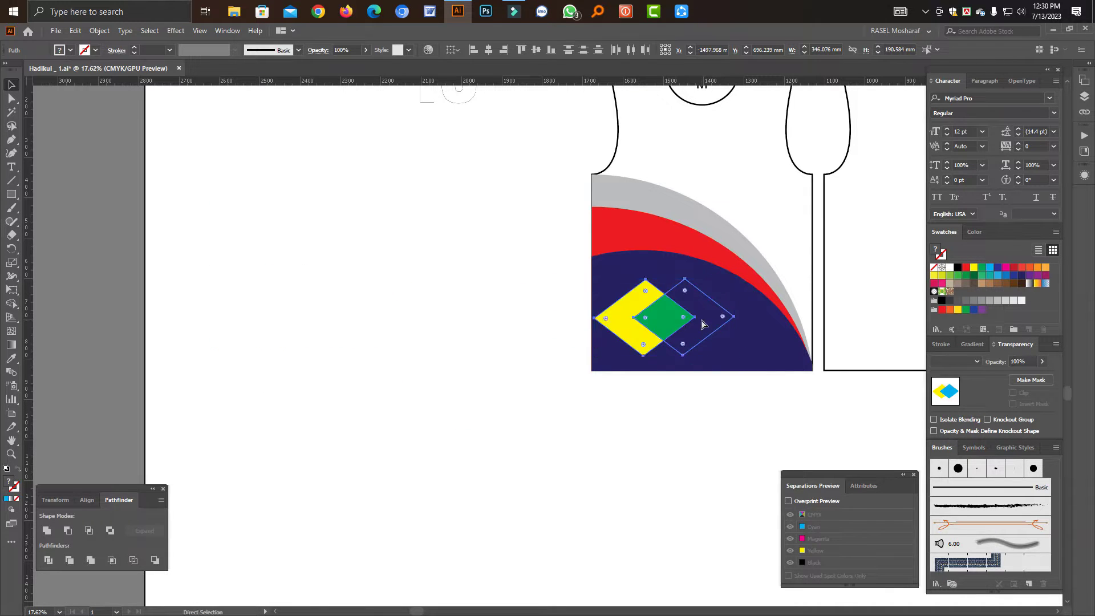
pyautogui.press('v')
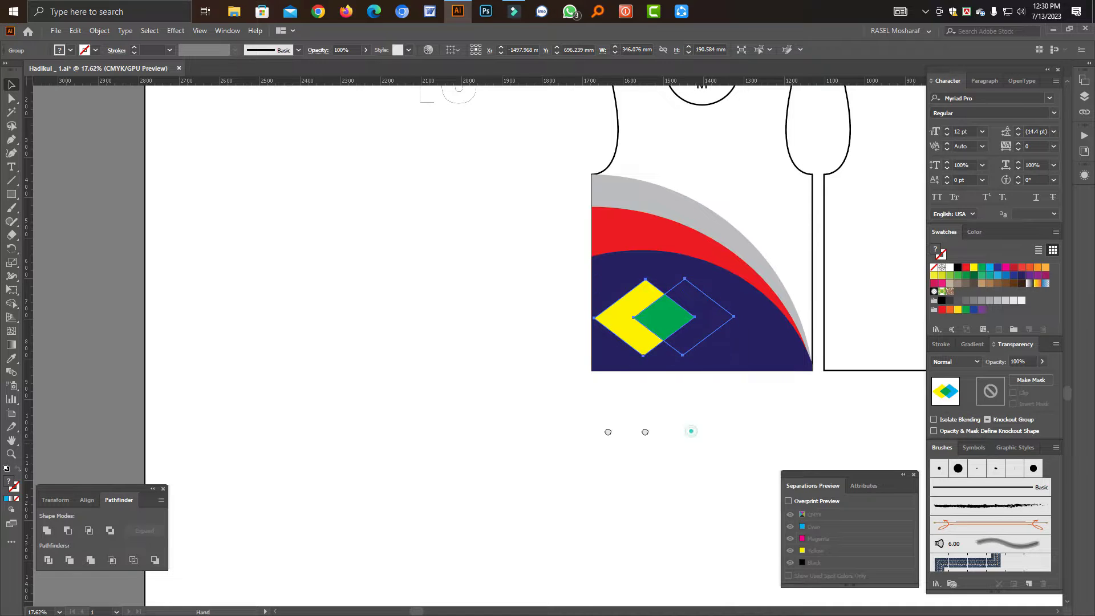
# Step: Try the Multiply blending mode on the diamond group over the dark blue shape
pyautogui.hscroll(3, 692, 433)
pyautogui.click(970, 361)
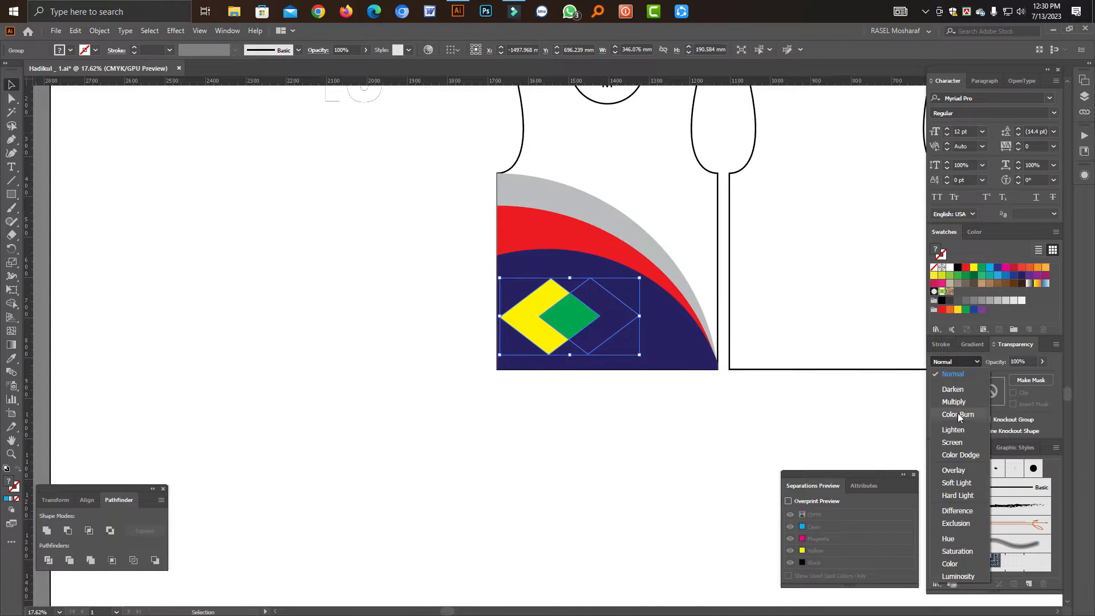
pyautogui.click(958, 415)
pyautogui.click(674, 465)
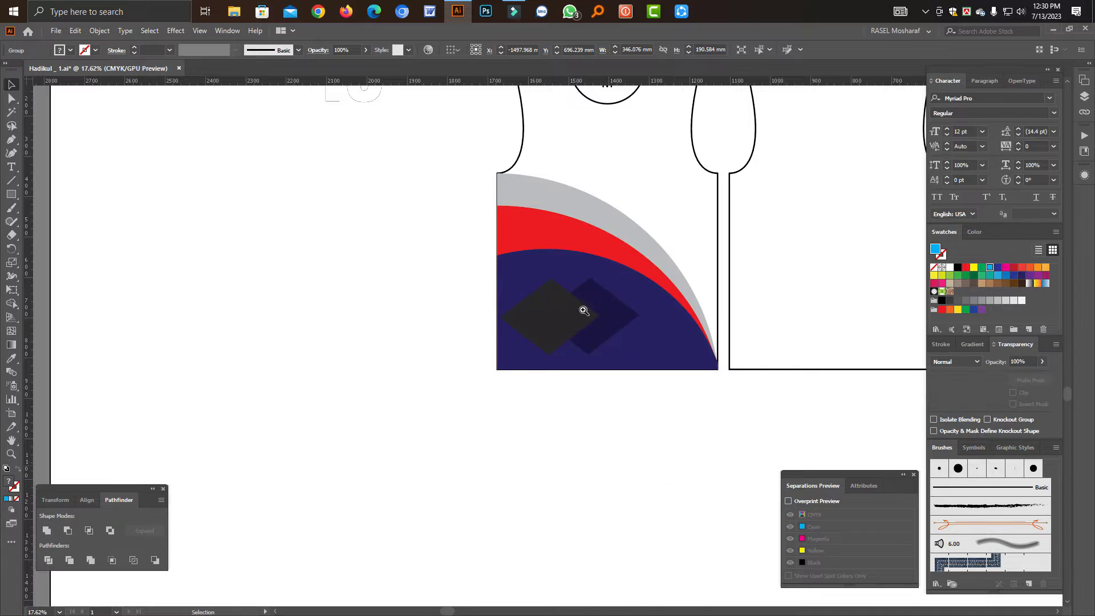
pyautogui.press('z')
pyautogui.click(582, 311)
pyautogui.press('v')
pyautogui.click(607, 371)
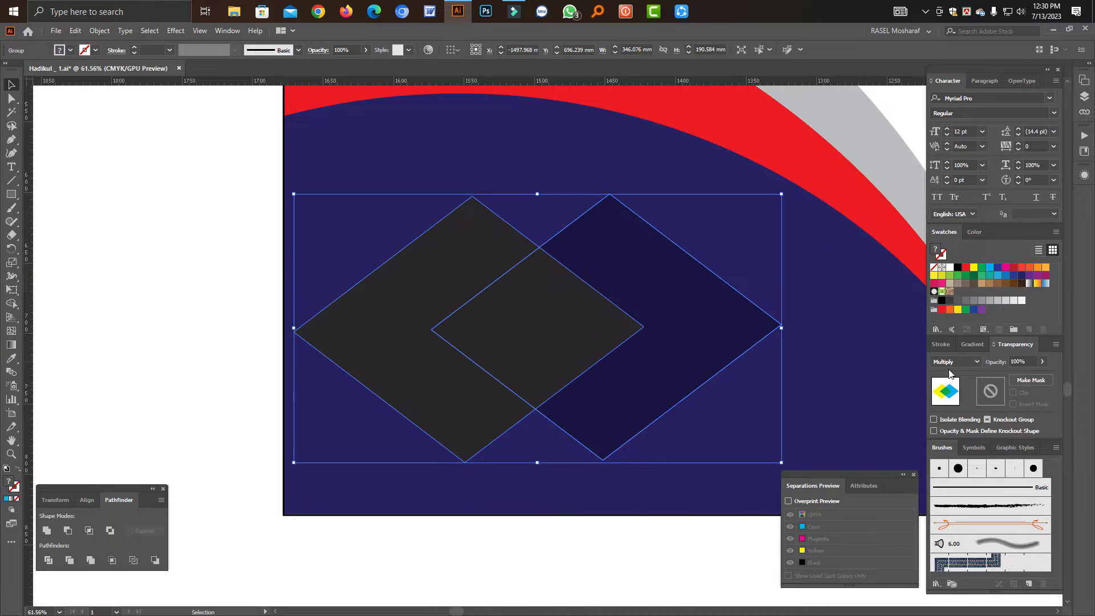
# Step: Try the Screen and Overlay blending modes on the diamond group, and undo the blending changes
pyautogui.click(950, 362)
pyautogui.click(958, 442)
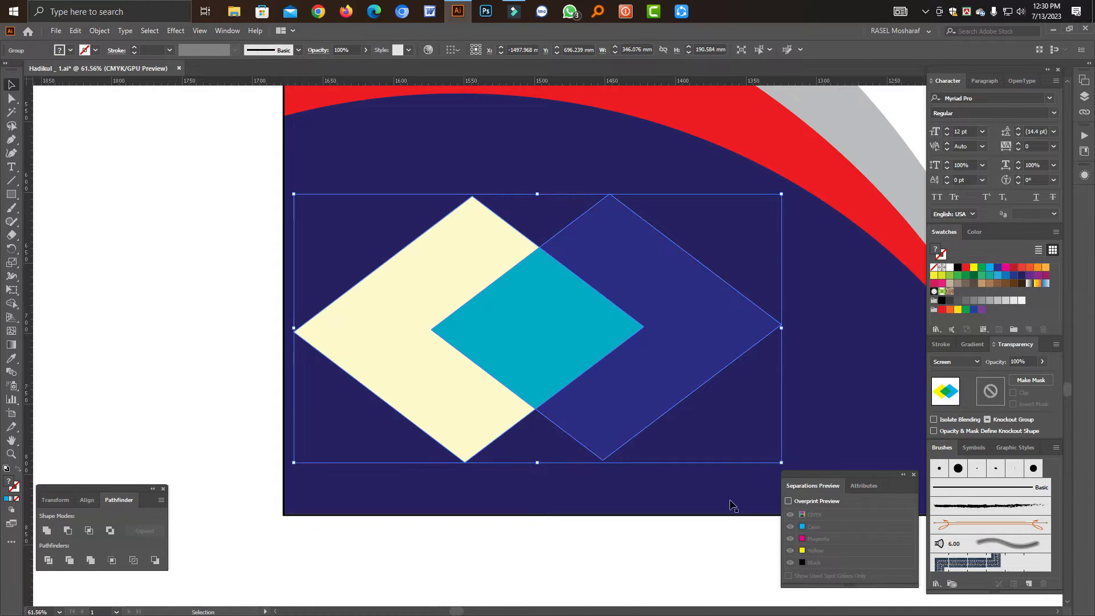
pyautogui.click(958, 362)
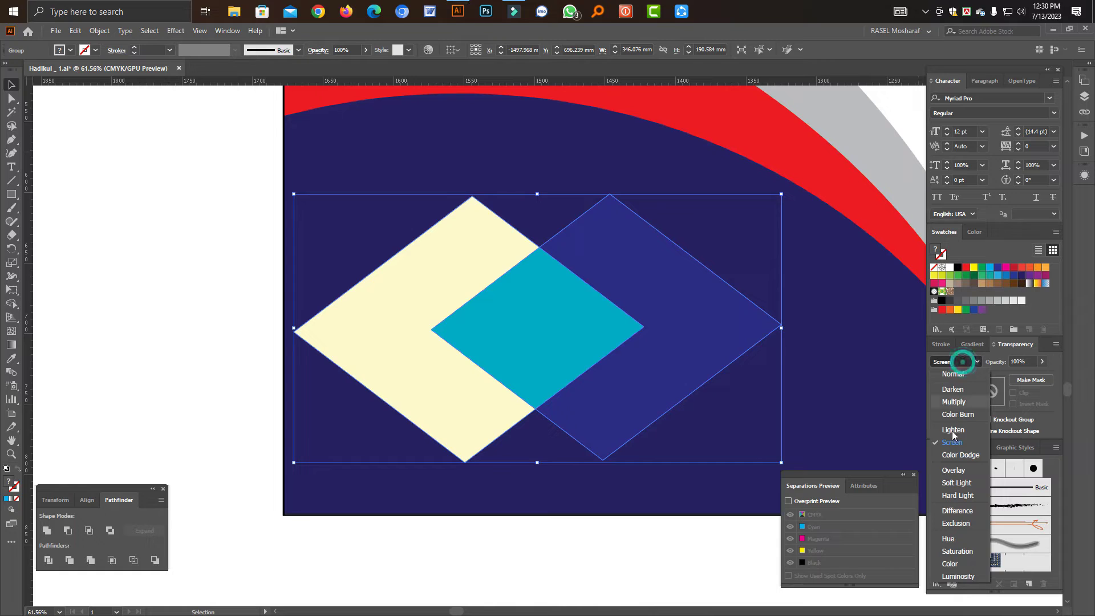
pyautogui.click(955, 471)
pyautogui.click(569, 564)
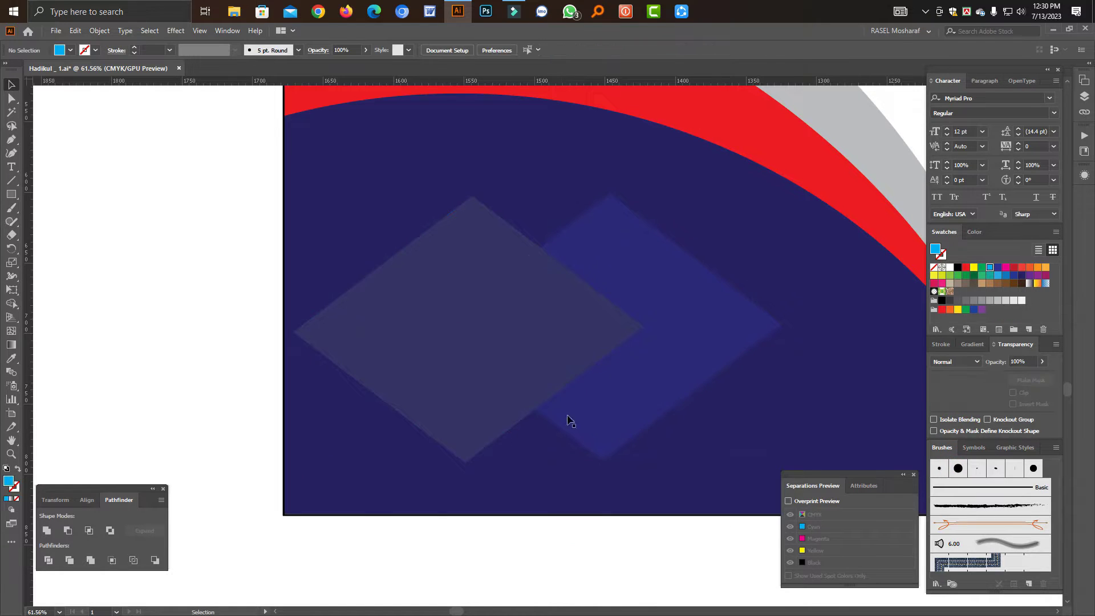
pyautogui.click(562, 376)
pyautogui.hotkey('ctrl', 'z')
pyautogui.hotkey('ctrl', 'z')
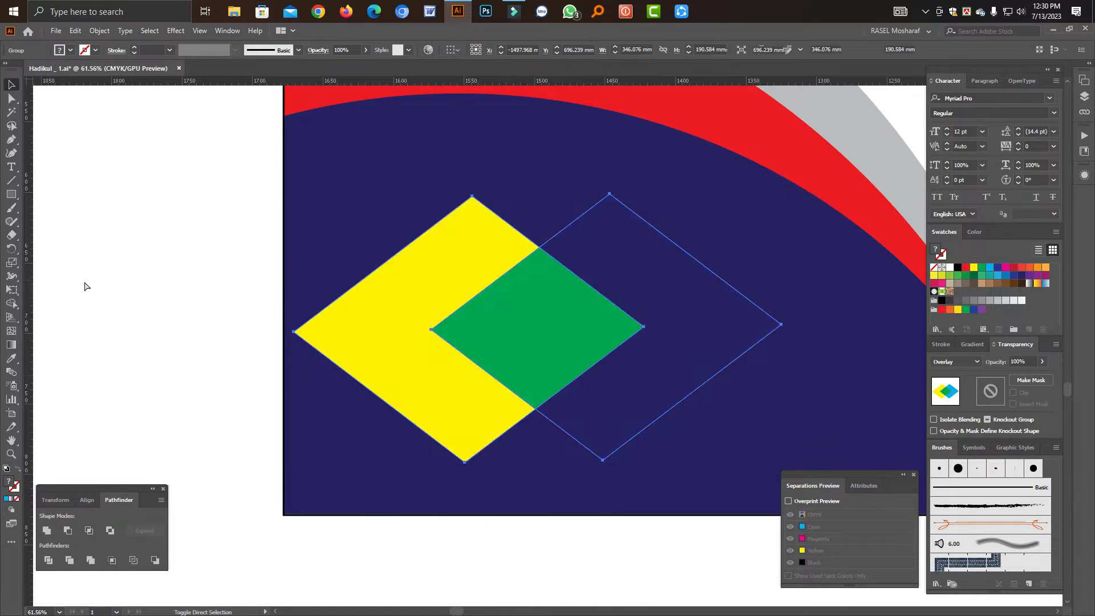
# Step: Ungroup the two diamonds and set the yellow diamond's blending mode to Overlay
pyautogui.click(65, 281)
pyautogui.click(636, 386)
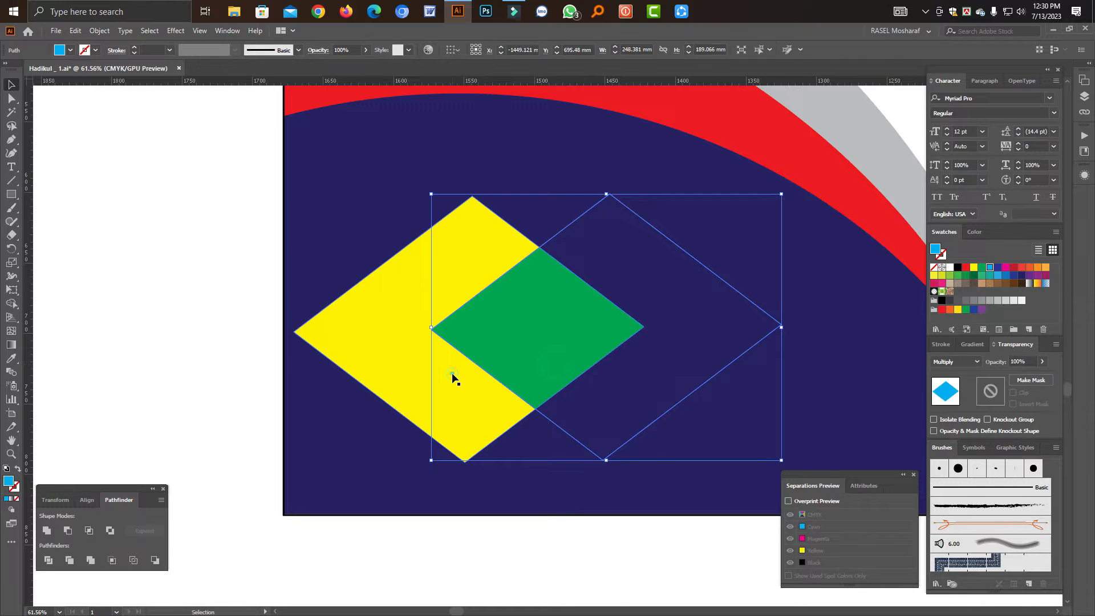
pyautogui.hotkey('ctrl', 'z')
pyautogui.keyDown('shift'); pyautogui.click(601, 400); pyautogui.keyUp('shift')
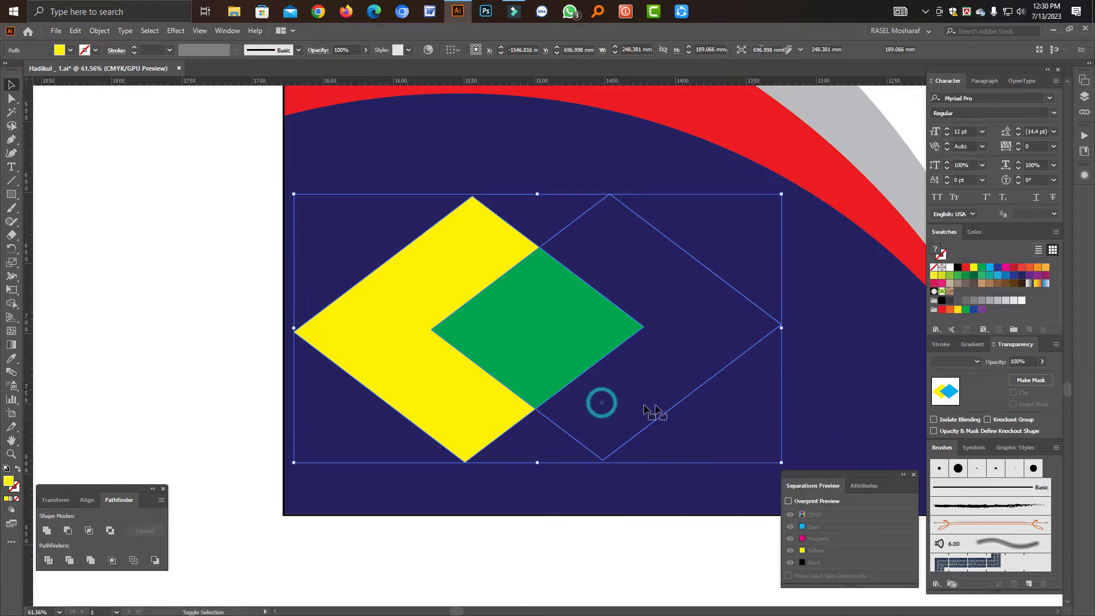
pyautogui.click(581, 563)
pyautogui.click(473, 430)
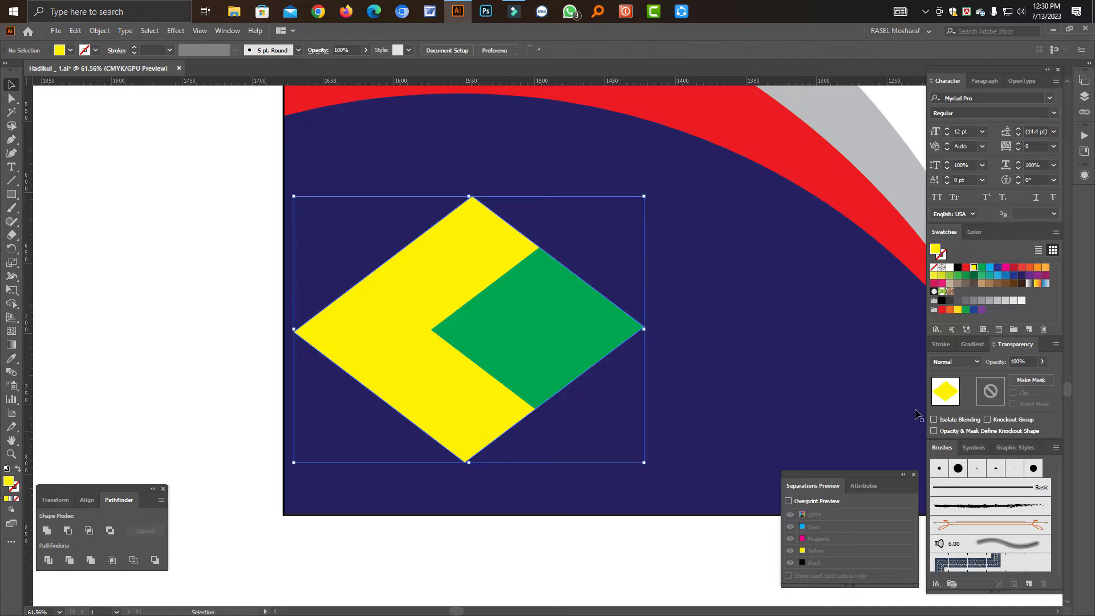
pyautogui.click(950, 361)
pyautogui.click(956, 471)
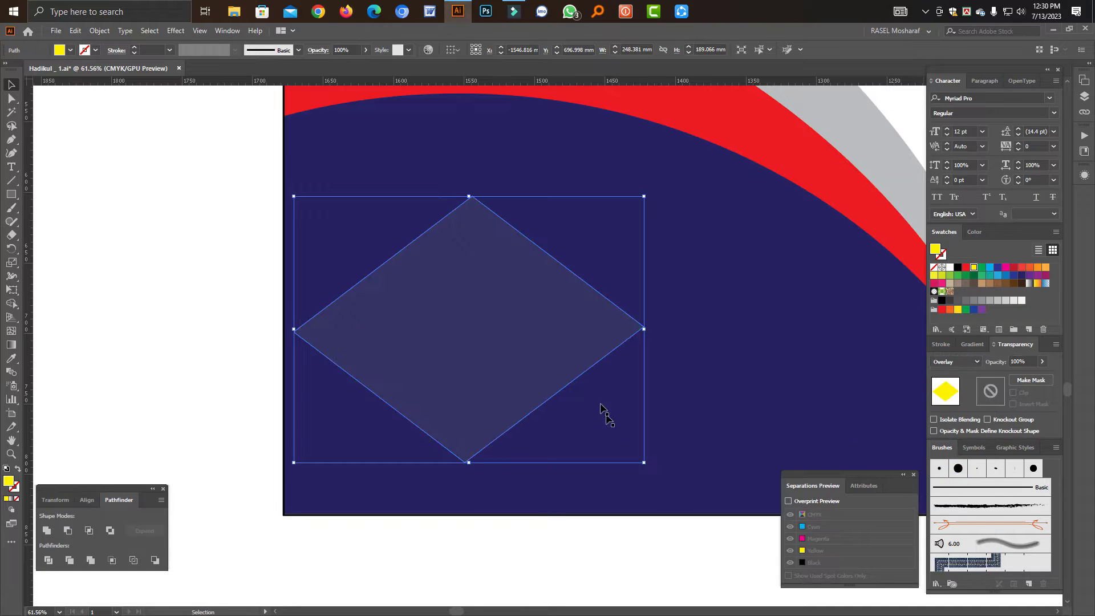
# Step: Set the cyan diamond's blending mode to Soft Light
pyautogui.click(618, 368)
pyautogui.click(966, 364)
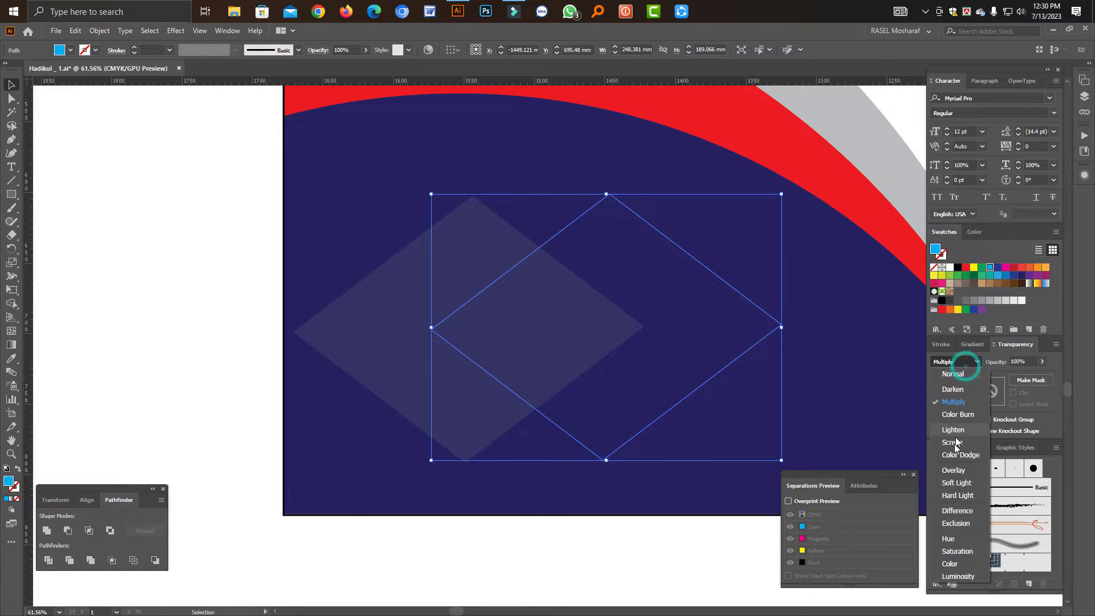
pyautogui.click(956, 483)
pyautogui.click(640, 575)
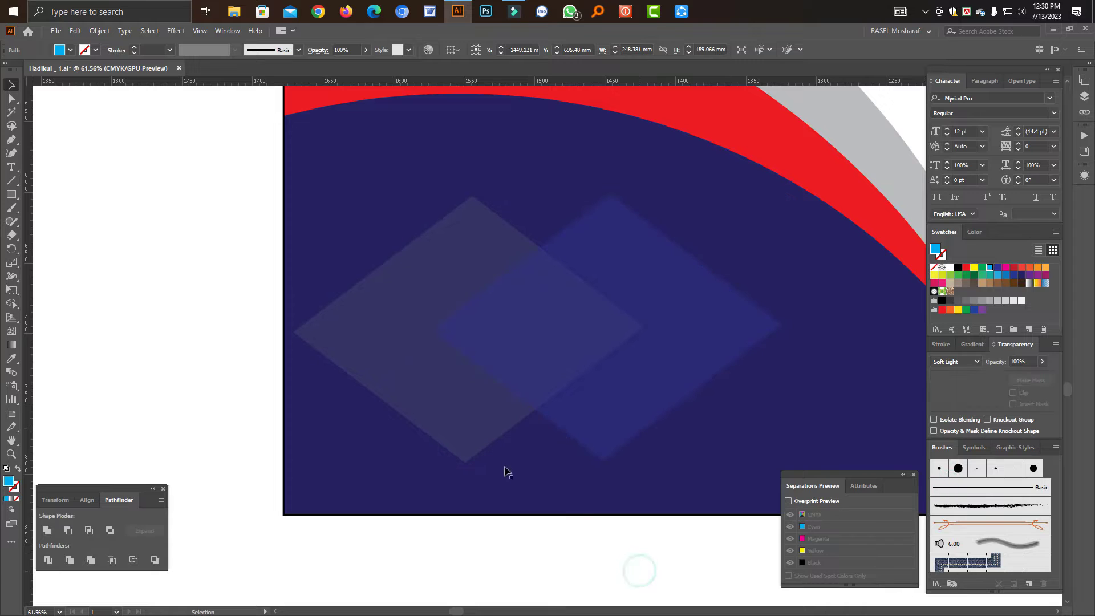
# Step: Select both blended diamonds on the front panel and group them
pyautogui.click(445, 368)
pyautogui.click(687, 356)
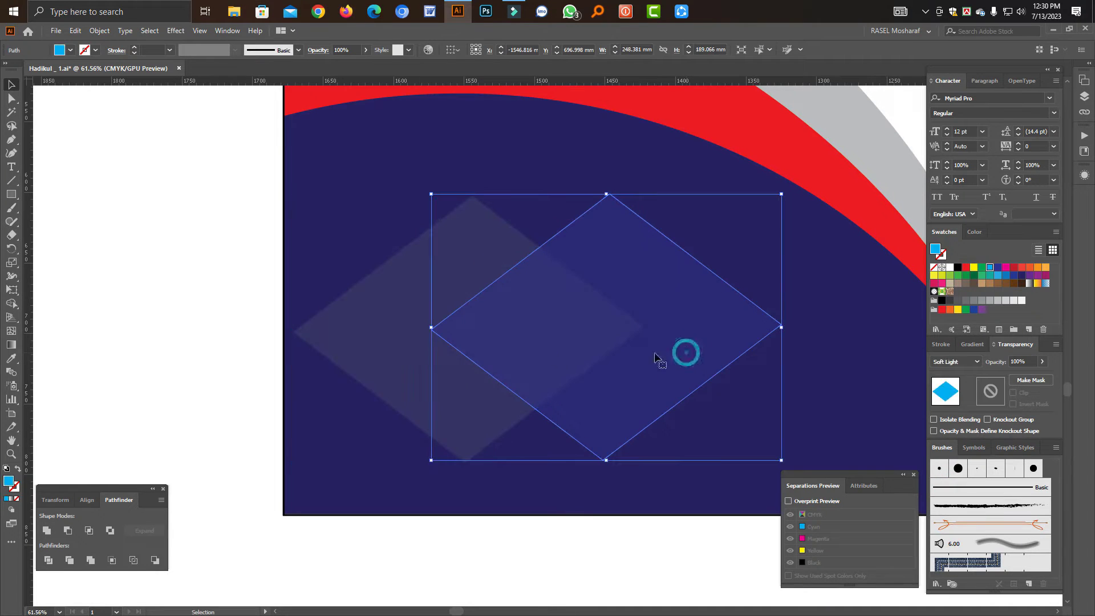
pyautogui.click(419, 359)
pyautogui.keyDown('shift'); pyautogui.click(679, 350); pyautogui.keyUp('shift')
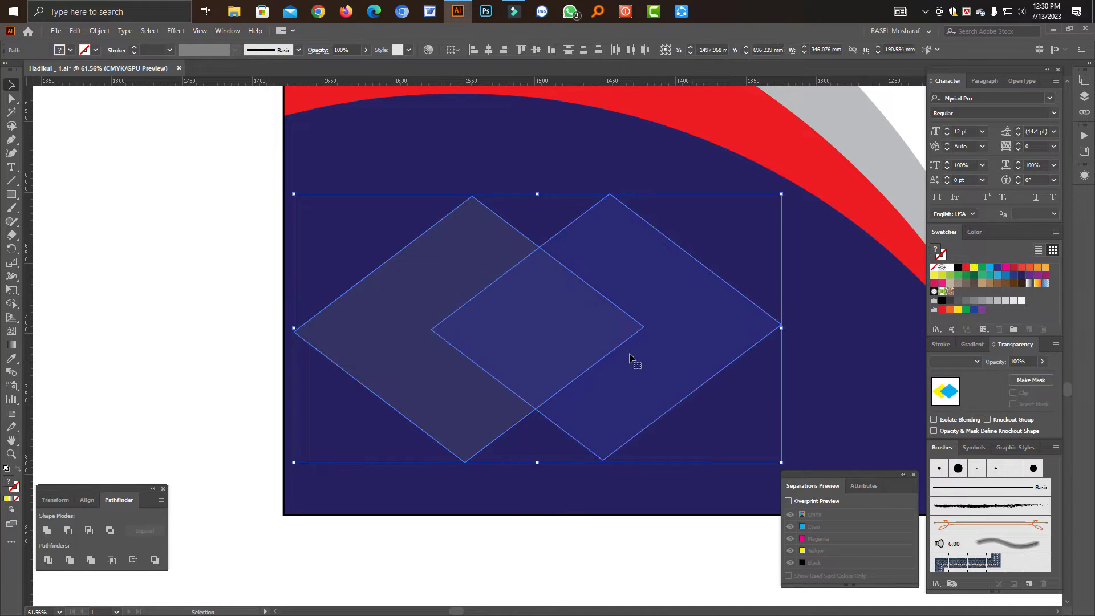
pyautogui.hotkey('ctrl', 'g')
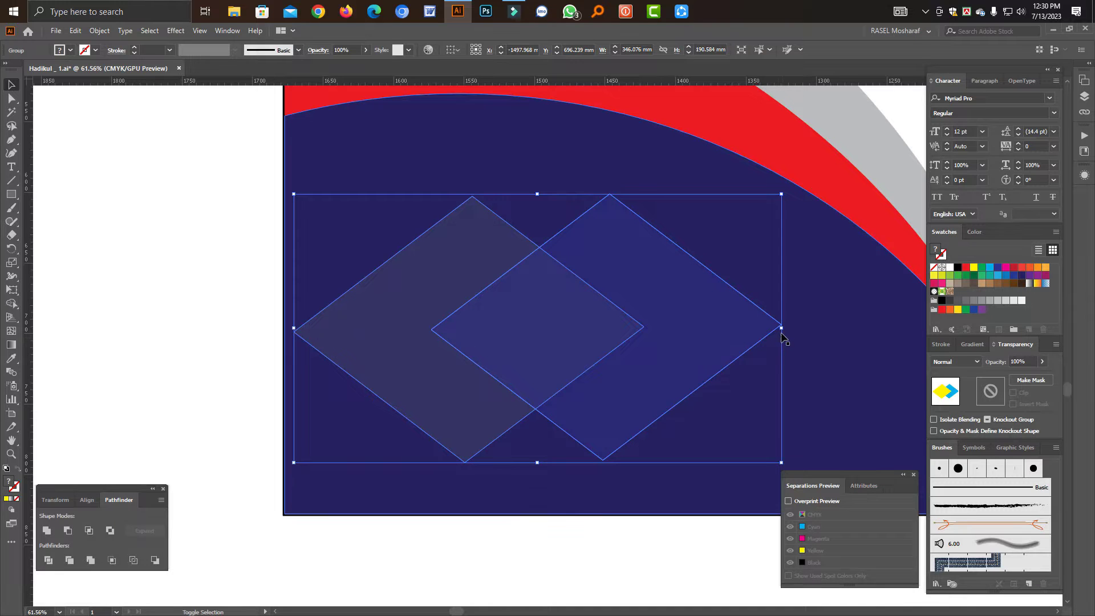
# Step: Scale the diamond group down to about 124 mm wide and place it across the dark blue shape's upper left edge
pyautogui.moveTo(756, 330); pyautogui.dragTo(441, 353)
pyautogui.hotkey('ctrl', 'z')
pyautogui.press('space')
pyautogui.moveTo(544, 345); pyautogui.dragTo(417, 169)
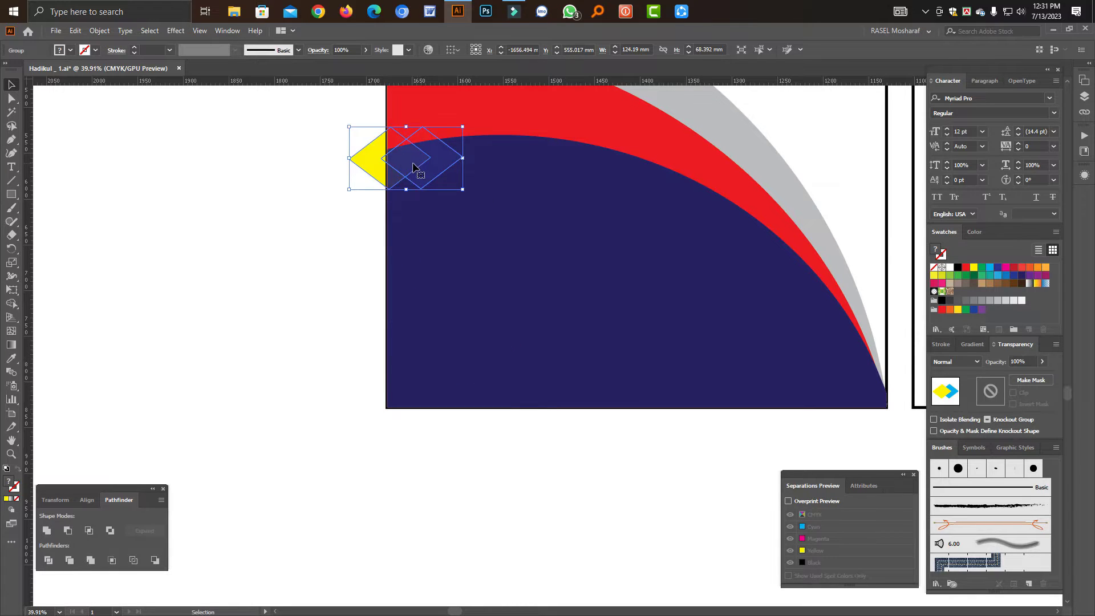
# Step: Copy the diamond group to the empty area beside the pattern and duplicate it just below, offset slightly to the right
pyautogui.moveTo(413, 166); pyautogui.dragTo(138, 175)
pyautogui.moveTo(137, 203); pyautogui.dragTo(448, 203)
pyautogui.moveTo(448, 163); pyautogui.dragTo(229, 231)
pyautogui.click(330, 274)
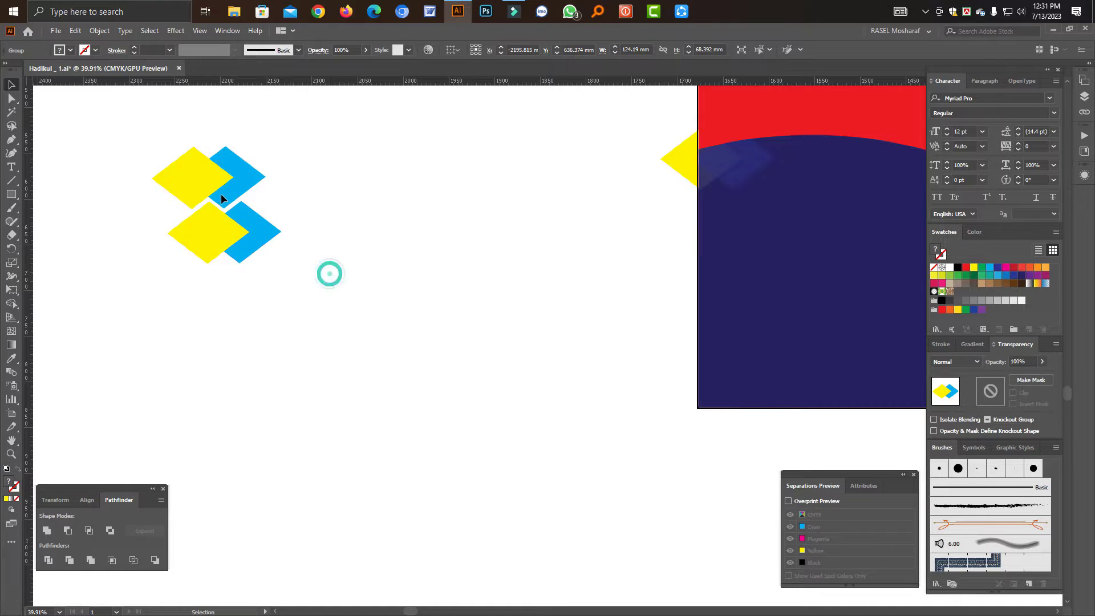
# Step: Nudge the upper diamond group slightly to the right to refine its alignment with the copy below
pyautogui.moveTo(171, 203); pyautogui.dragTo(394, 303)
pyautogui.moveTo(496, 149); pyautogui.dragTo(236, 134)
pyautogui.click(361, 174)
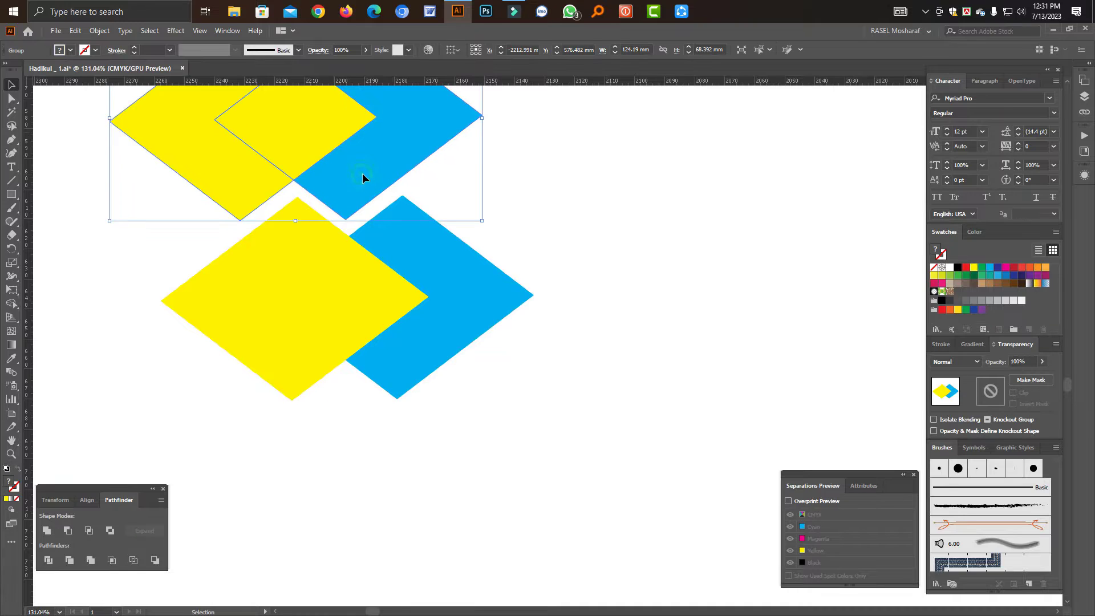
pyautogui.moveTo(362, 173); pyautogui.dragTo(364, 173)
pyautogui.moveTo(633, 261); pyautogui.dragTo(587, 317)
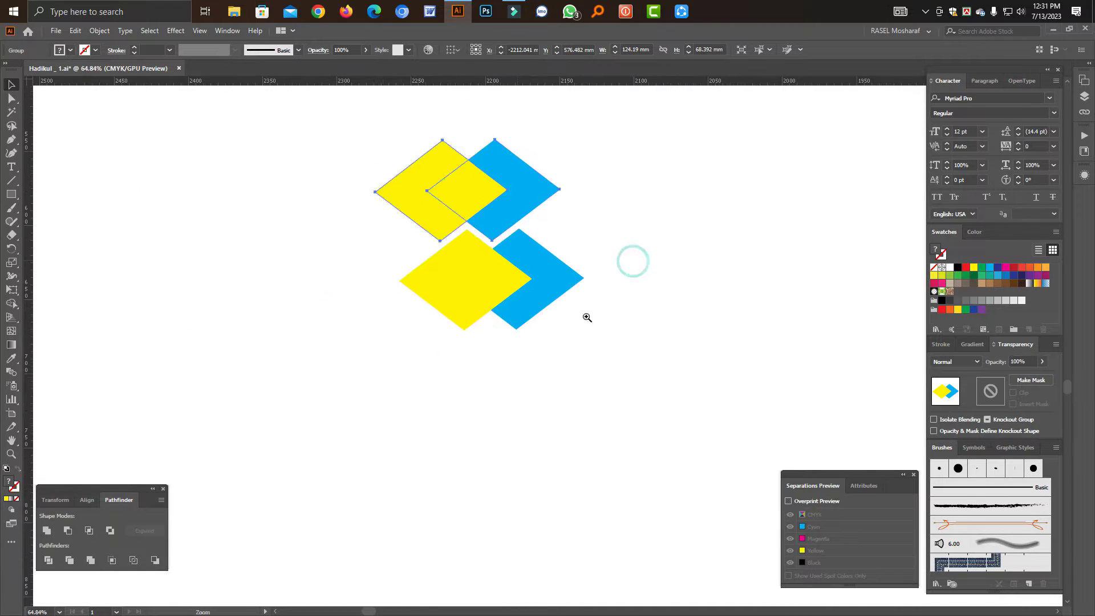
pyautogui.click(631, 355)
# Step: Duplicate the two staggered diamond groups directly below to make a column of four rows
pyautogui.moveTo(637, 346); pyautogui.dragTo(377, 145)
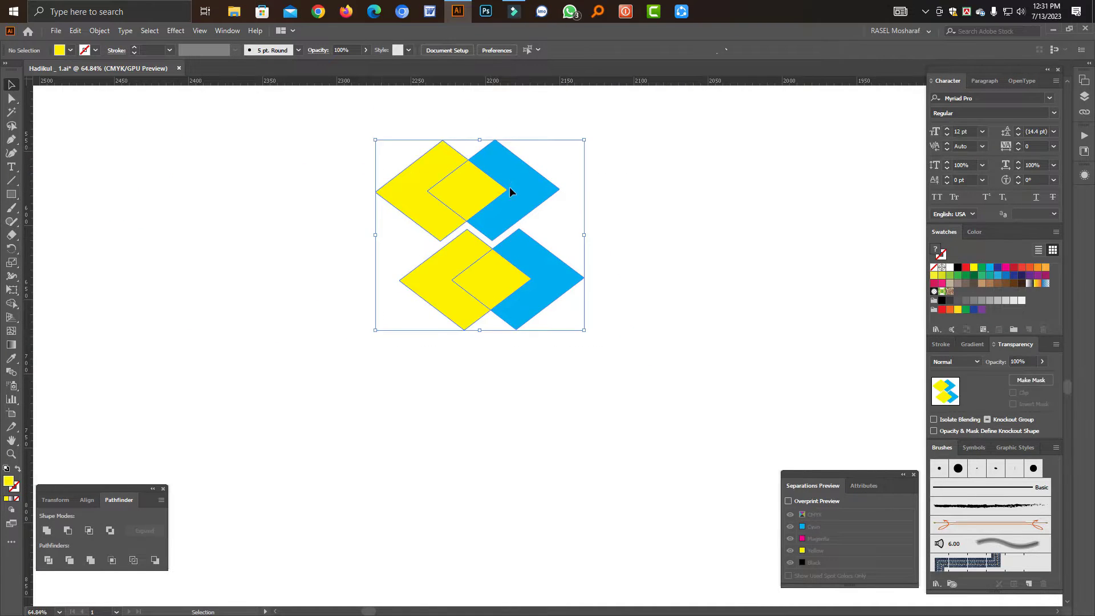
pyautogui.moveTo(509, 188); pyautogui.dragTo(504, 357)
pyautogui.click(580, 421)
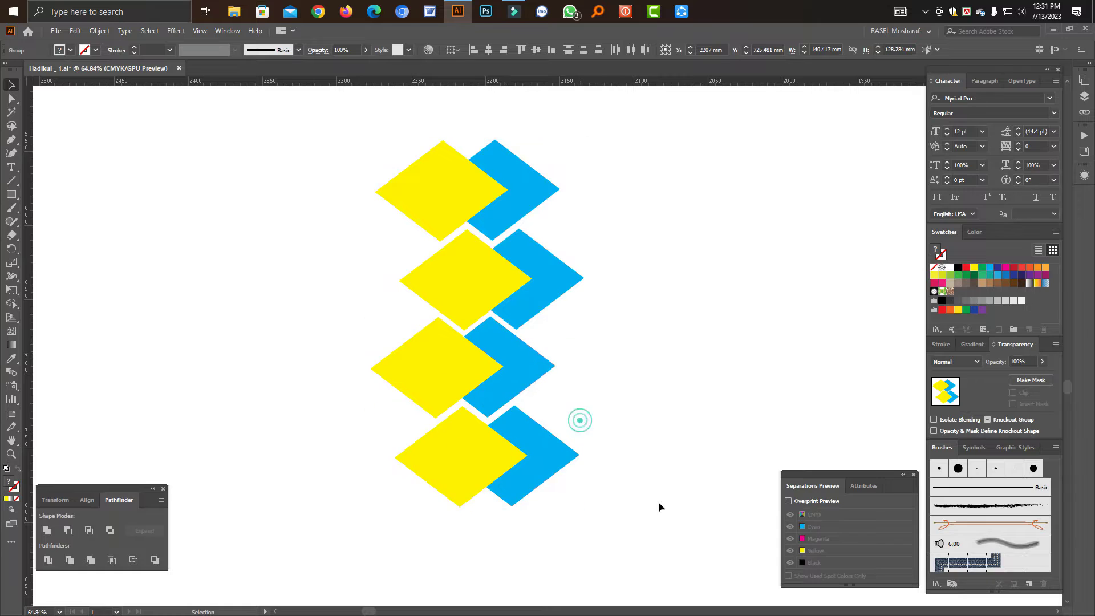
# Step: Duplicate the four-row diamond column directly below itself to extend it to eight rows
pyautogui.moveTo(650, 521); pyautogui.dragTo(314, 136)
pyautogui.hotkey('ctrl', '-')
pyautogui.moveTo(623, 350); pyautogui.dragTo(491, 319)
pyautogui.moveTo(586, 385); pyautogui.dragTo(453, 315)
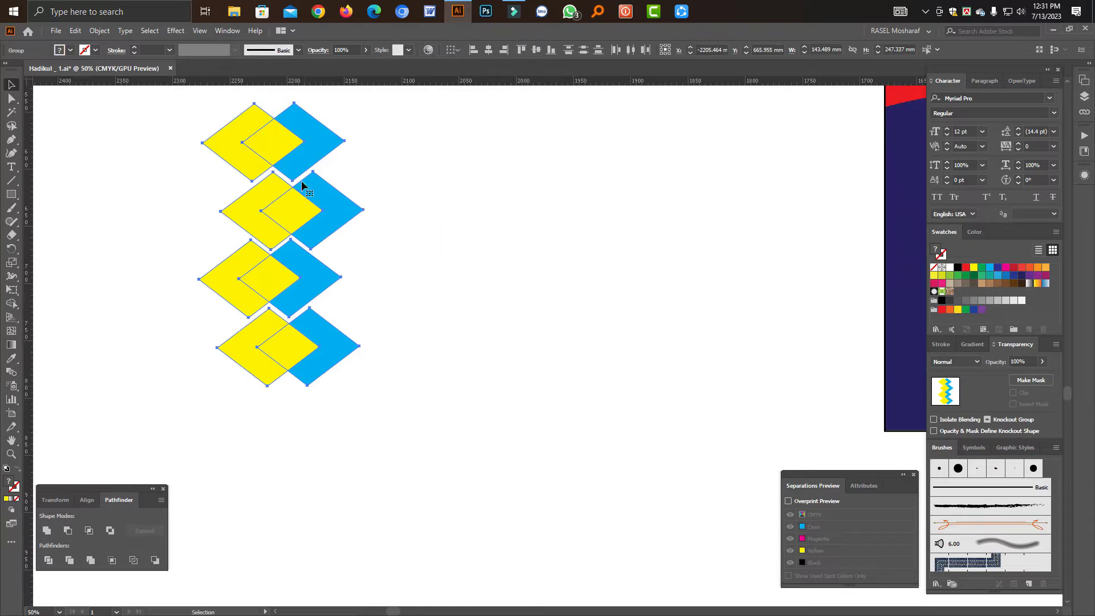
pyautogui.moveTo(300, 179); pyautogui.dragTo(292, 455)
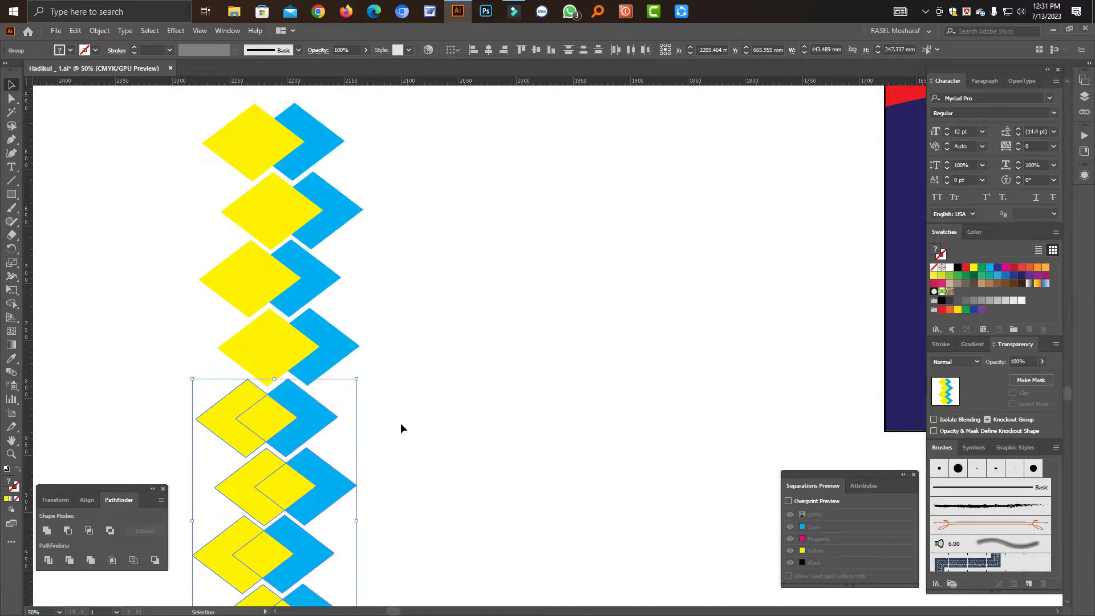
pyautogui.click(470, 414)
pyautogui.moveTo(539, 409); pyautogui.dragTo(423, 377)
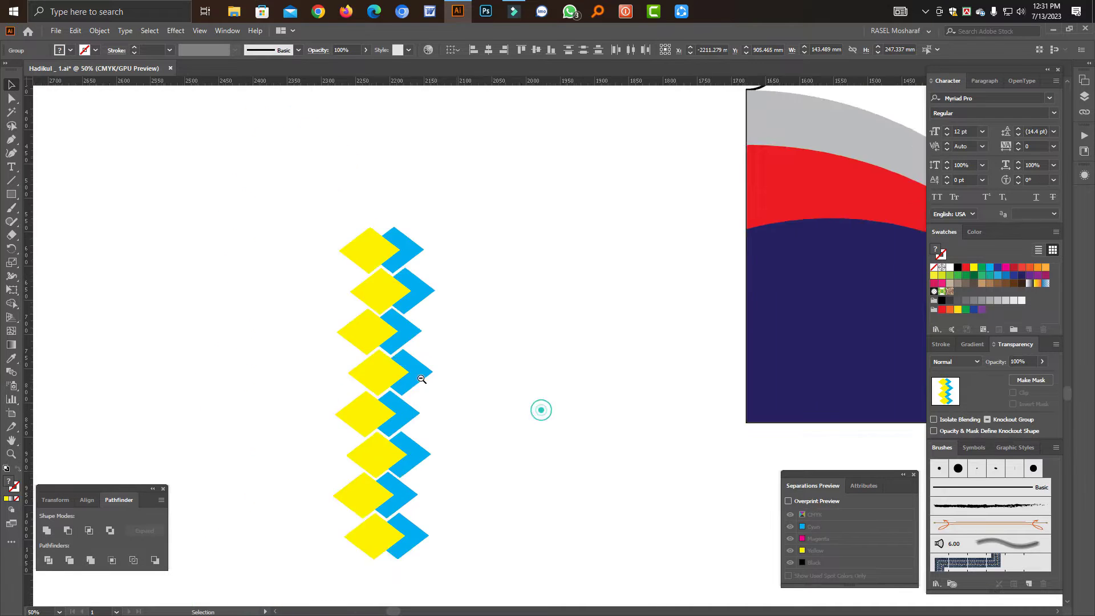
# Step: Duplicate the eight-row diamond column directly beside itself, interlocking the zigzag edges to make two columns
pyautogui.moveTo(494, 425); pyautogui.dragTo(413, 401)
pyautogui.moveTo(453, 521); pyautogui.dragTo(296, 267)
pyautogui.moveTo(348, 315)
pyautogui.mouseDown()
pyautogui.moveTo(662, 320)
pyautogui.moveTo(633, 301)
pyautogui.moveTo(275, 286)
pyautogui.moveTo(342, 308)
pyautogui.moveTo(312, 308)
pyautogui.moveTo(364, 311)
pyautogui.moveTo(334, 310)
pyautogui.mouseUp()
pyautogui.click(548, 357)
pyautogui.moveTo(589, 377); pyautogui.dragTo(488, 364)
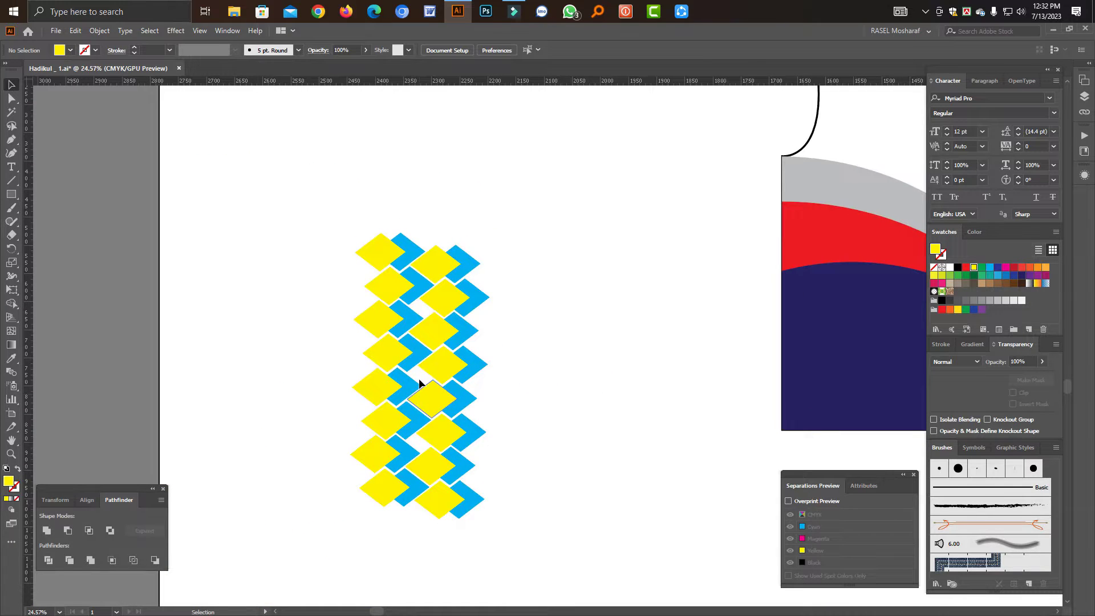
# Step: Duplicate the two-column diamond block to its right to extend the pattern to four columns
pyautogui.moveTo(511, 545); pyautogui.dragTo(349, 230)
pyautogui.moveTo(386, 294); pyautogui.dragTo(498, 295)
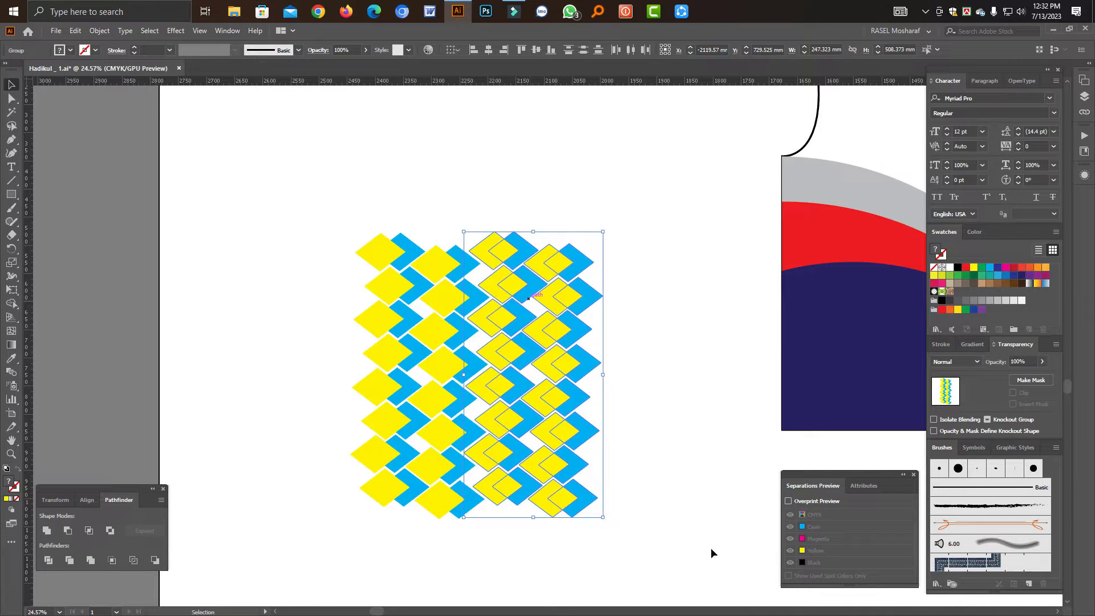
pyautogui.moveTo(681, 554); pyautogui.dragTo(266, 158)
pyautogui.moveTo(601, 368); pyautogui.dragTo(379, 317)
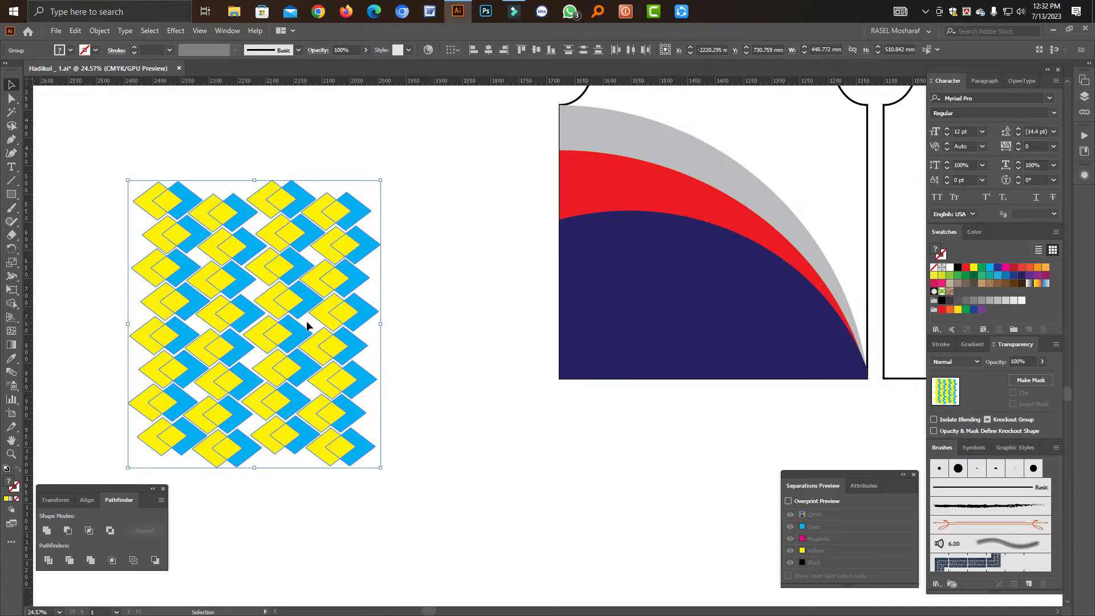
# Step: Duplicate the four-column diamond block to its right to extend the pattern to eight columns
pyautogui.click(307, 320)
pyautogui.moveTo(437, 517); pyautogui.dragTo(111, 164)
pyautogui.moveTo(233, 256); pyautogui.dragTo(459, 257)
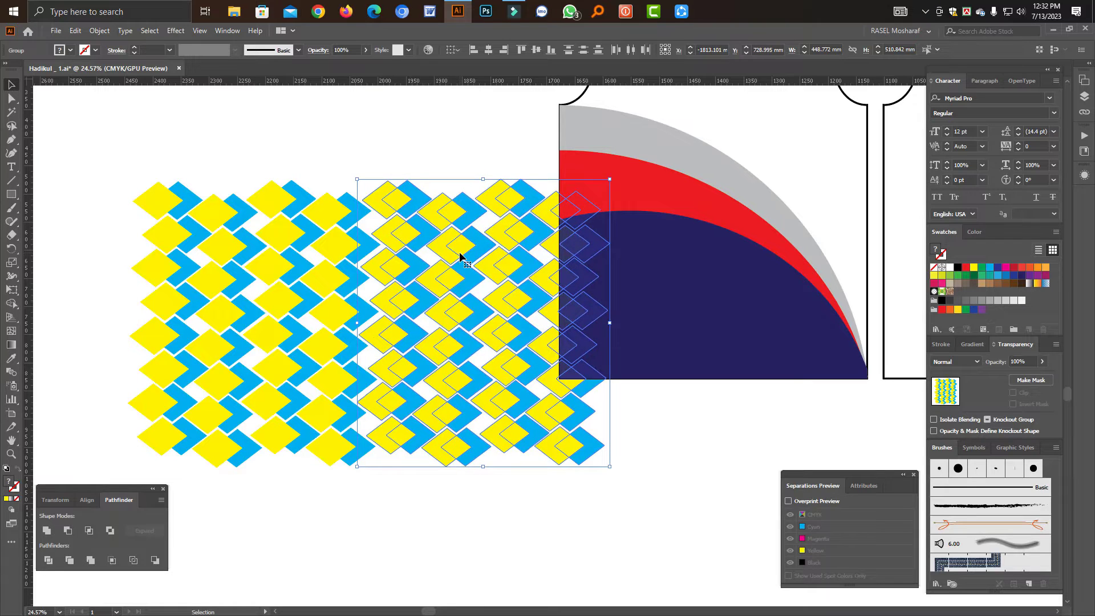
# Step: Move the entire eight-column diamond pattern over the navy, red and grey bands of the front panel
pyautogui.moveTo(161, 181); pyautogui.dragTo(550, 500)
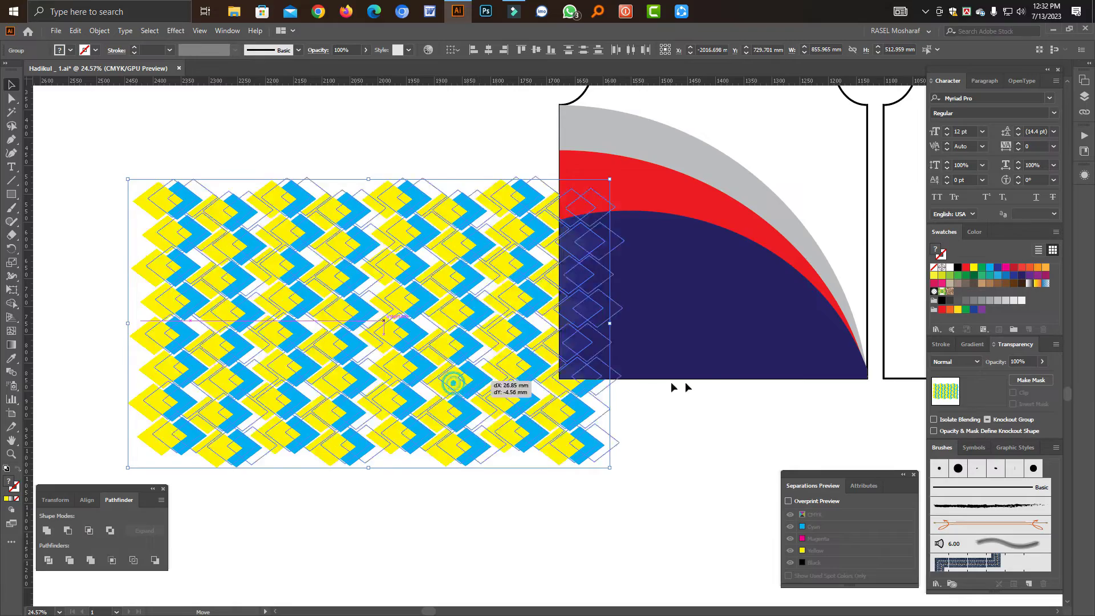
pyautogui.moveTo(453, 381); pyautogui.dragTo(751, 365)
pyautogui.moveTo(667, 326); pyautogui.dragTo(537, 326)
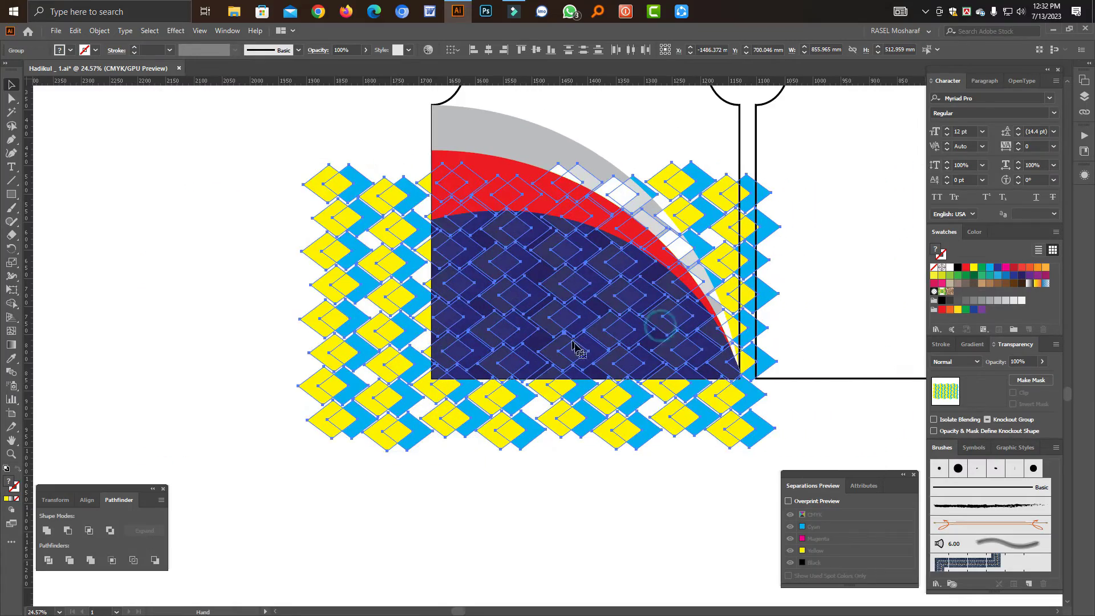
pyautogui.moveTo(613, 323); pyautogui.dragTo(787, 435)
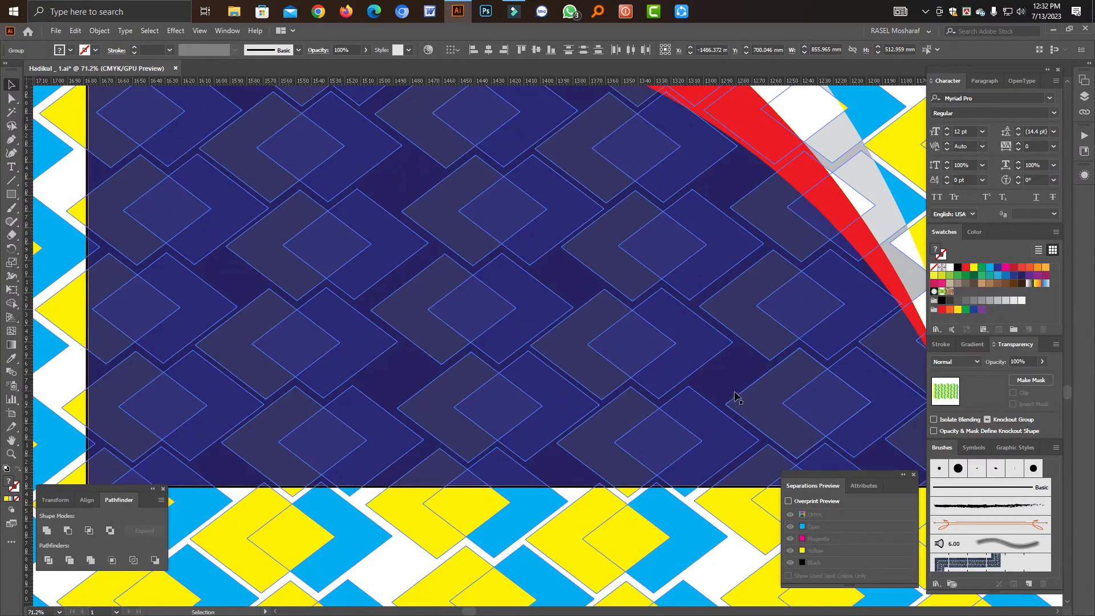
pyautogui.scroll(-6, 735, 396)
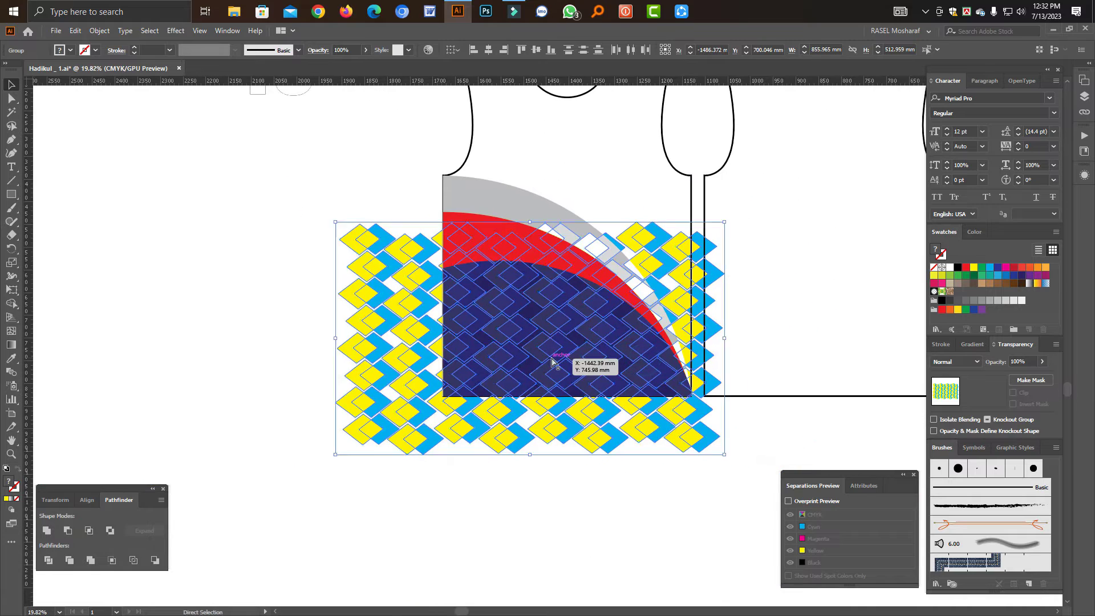
# Step: Scale the diamond pattern down proportionally to about 793 × 475 mm over the front panel
pyautogui.press('a')
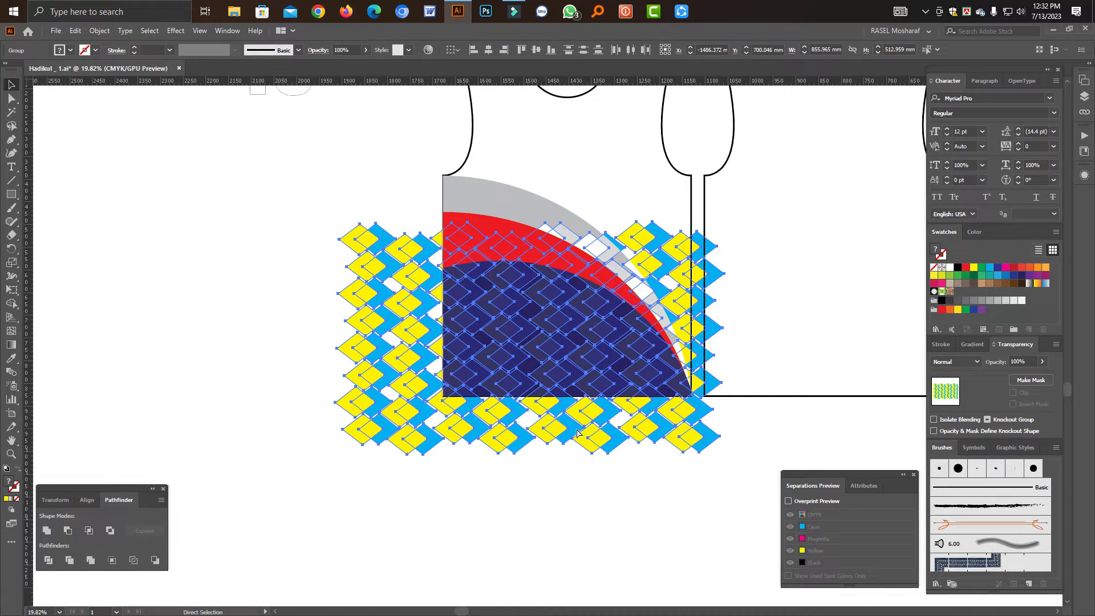
pyautogui.press('v')
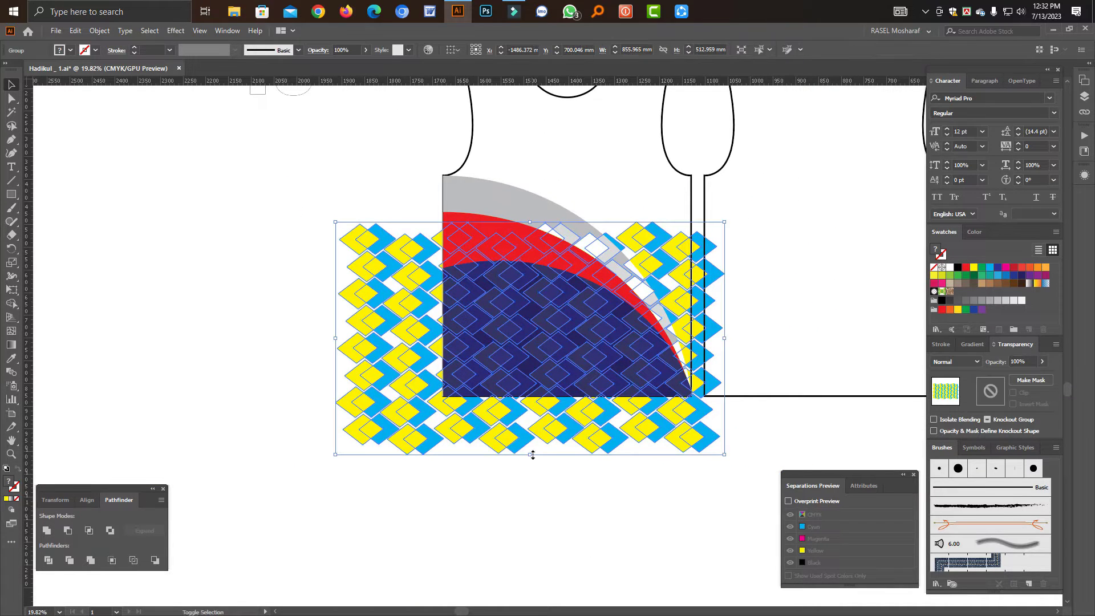
pyautogui.moveTo(533, 455); pyautogui.dragTo(534, 438)
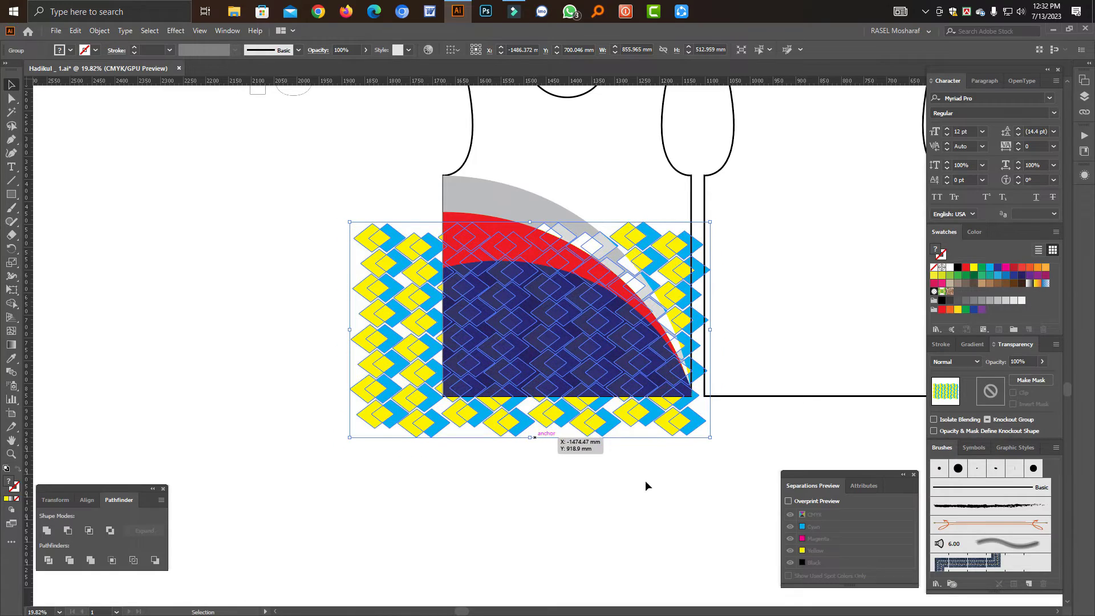
# Step: Try rotating the diamond pattern counter-clockwise over the front panel, and undo the rotation
pyautogui.moveTo(714, 439); pyautogui.dragTo(731, 390)
pyautogui.hotkey('ctrl', 'z')
pyautogui.click(641, 467)
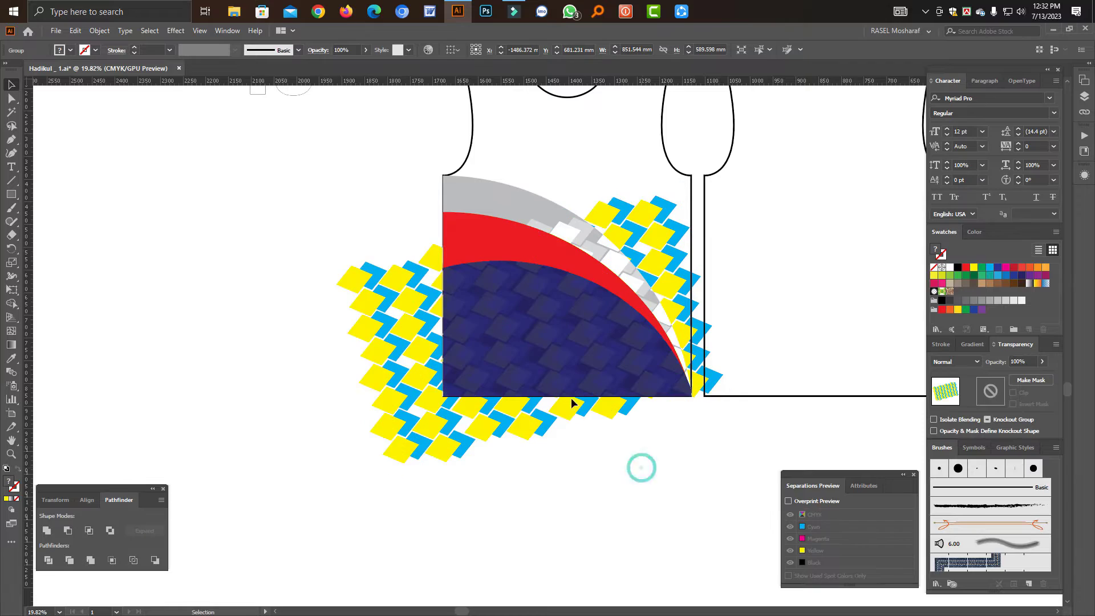
pyautogui.press('a')
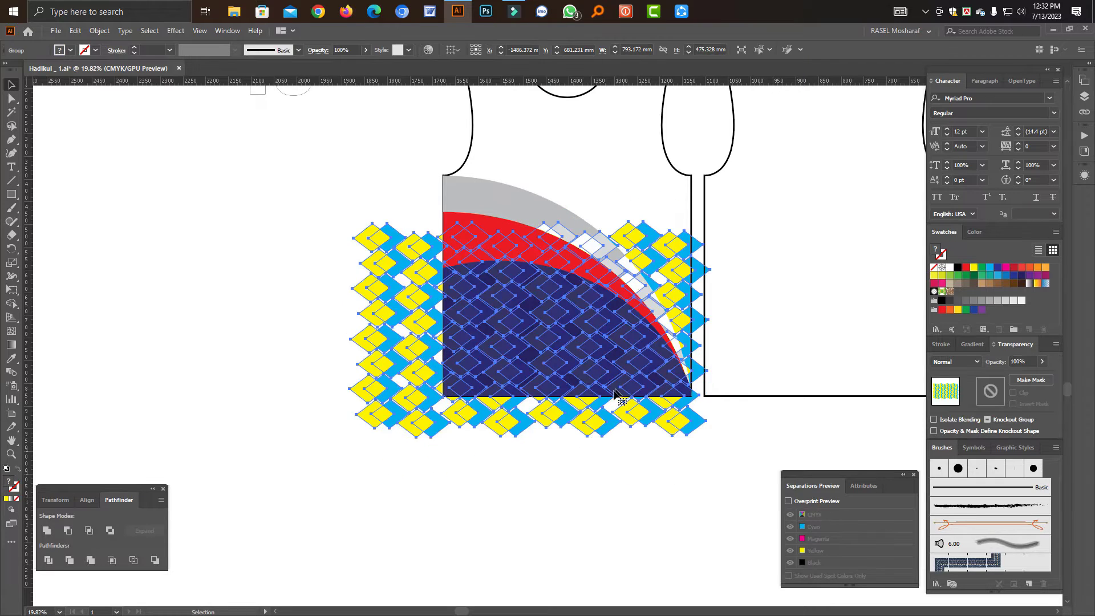
# Step: Scale the diamond pattern down to about 660 × 395 mm and shift it right to cover the panel's navy area
pyautogui.moveTo(570, 320); pyautogui.dragTo(697, 423)
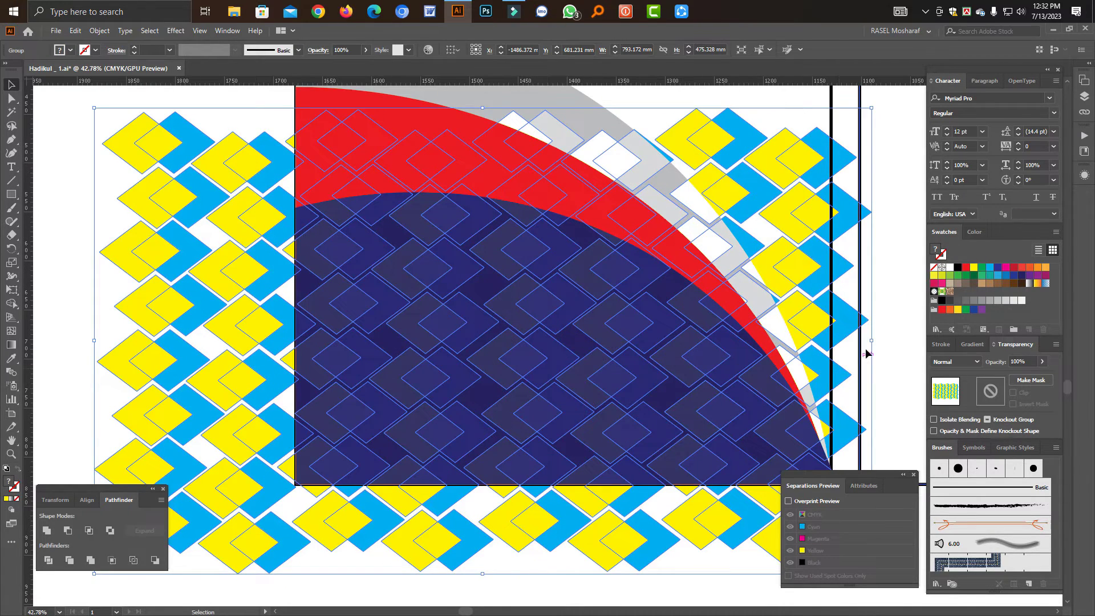
pyautogui.moveTo(872, 340); pyautogui.dragTo(795, 380)
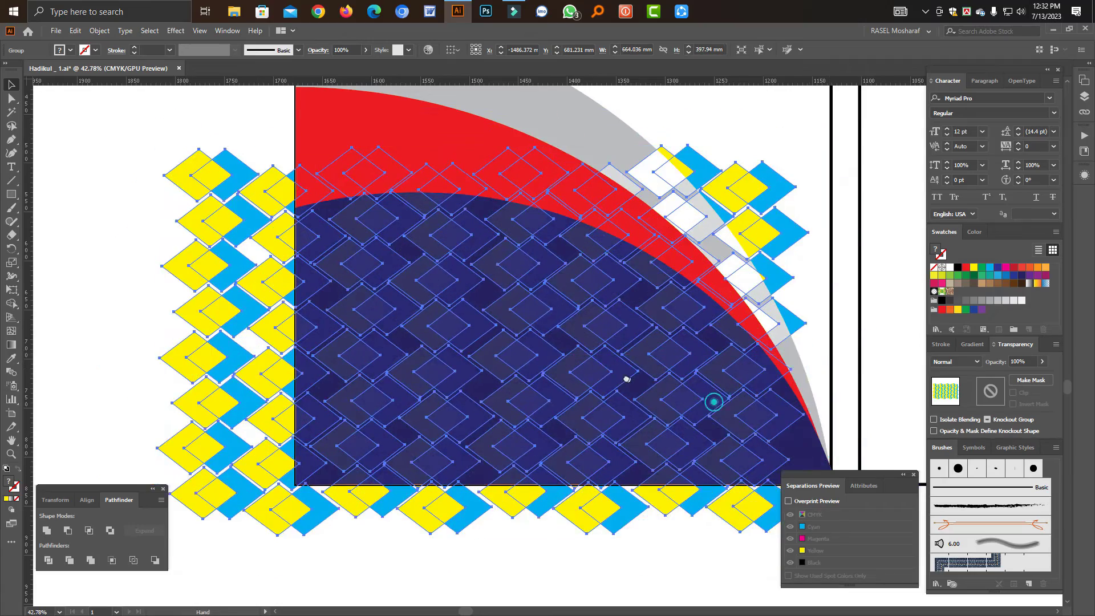
pyautogui.hscroll(3, 715, 401)
pyautogui.moveTo(372, 484); pyautogui.dragTo(443, 491)
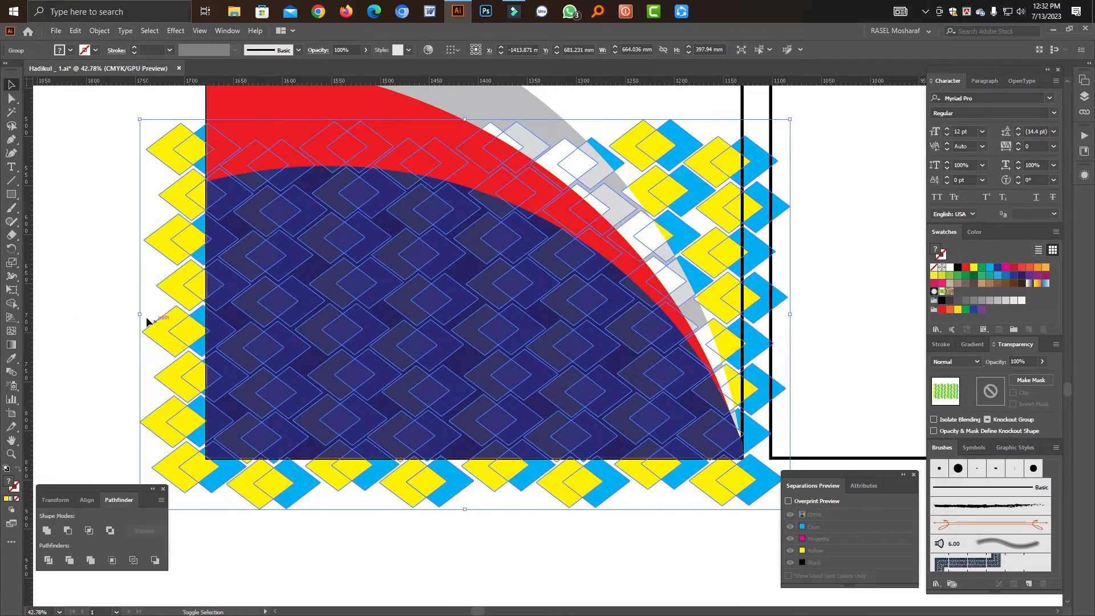
pyautogui.moveTo(141, 314); pyautogui.dragTo(145, 314)
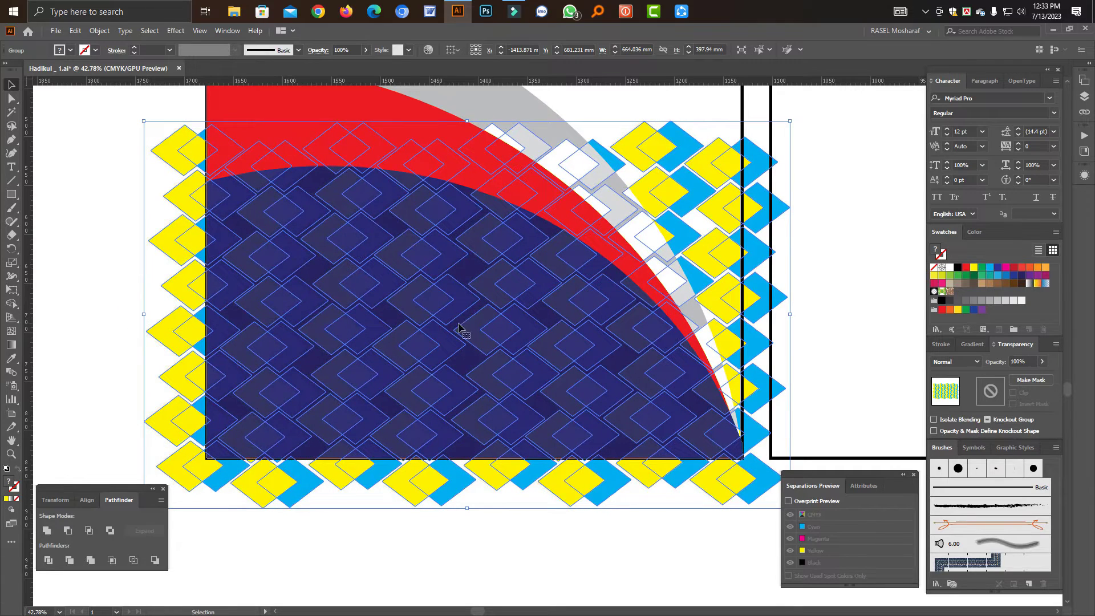
# Step: Reduce the diamond pattern's opacity to 54% and deselect it
pyautogui.click(1042, 362)
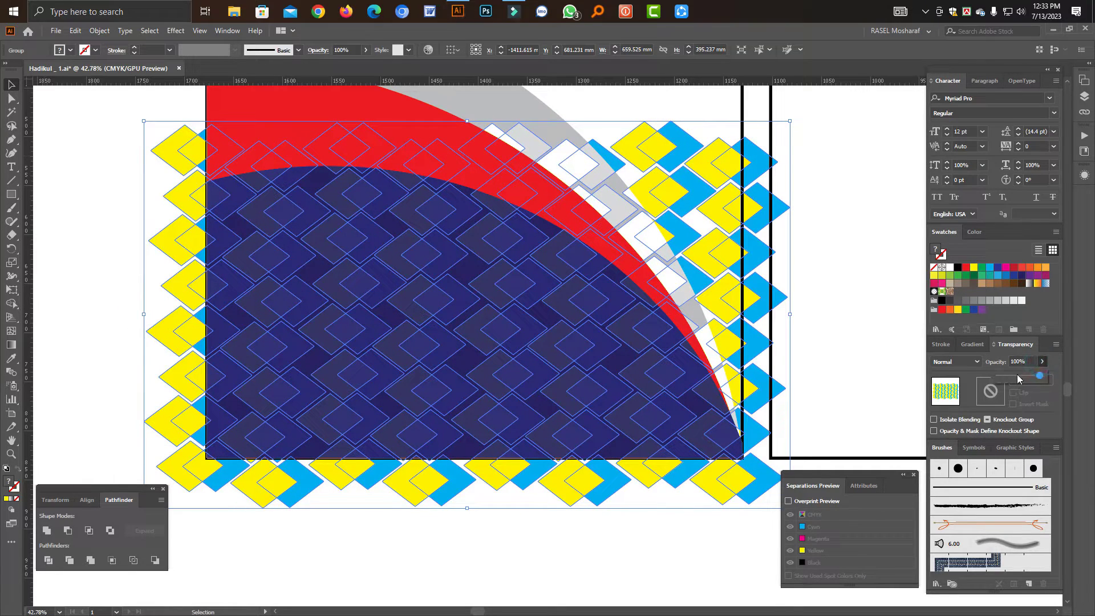
pyautogui.click(1022, 377)
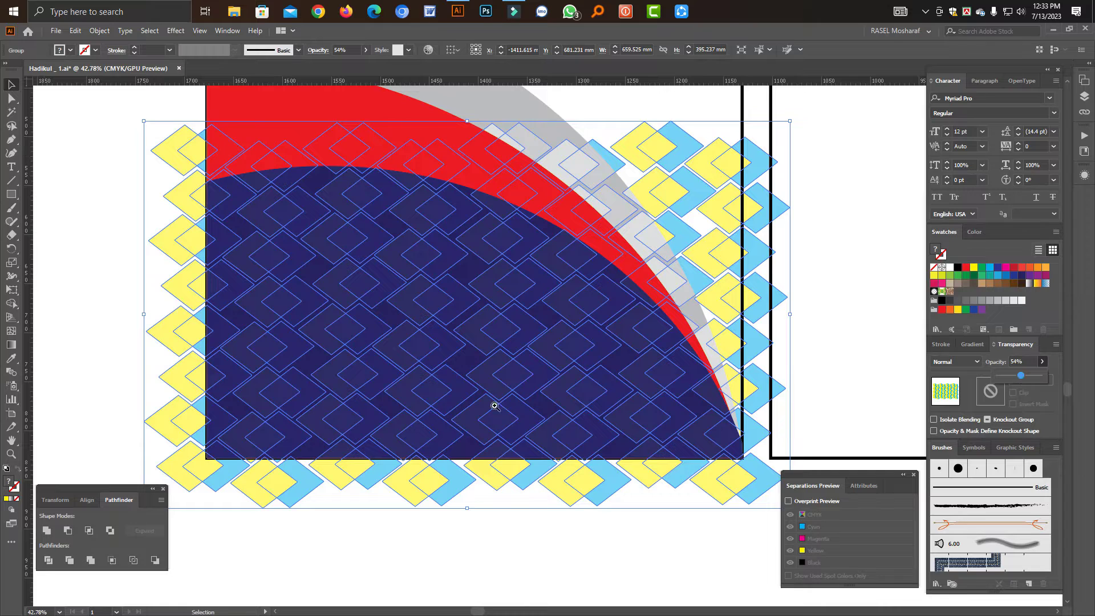
pyautogui.click(448, 337)
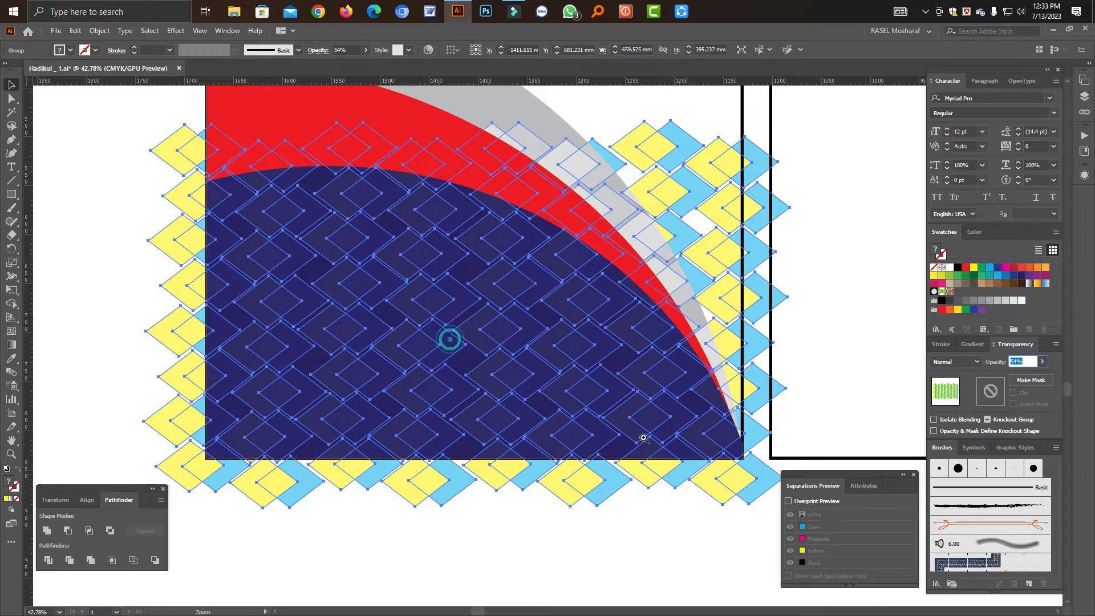
pyautogui.click(530, 568)
# Step: Set the diamond pattern's opacity to 31% and deselect it
pyautogui.click(514, 345)
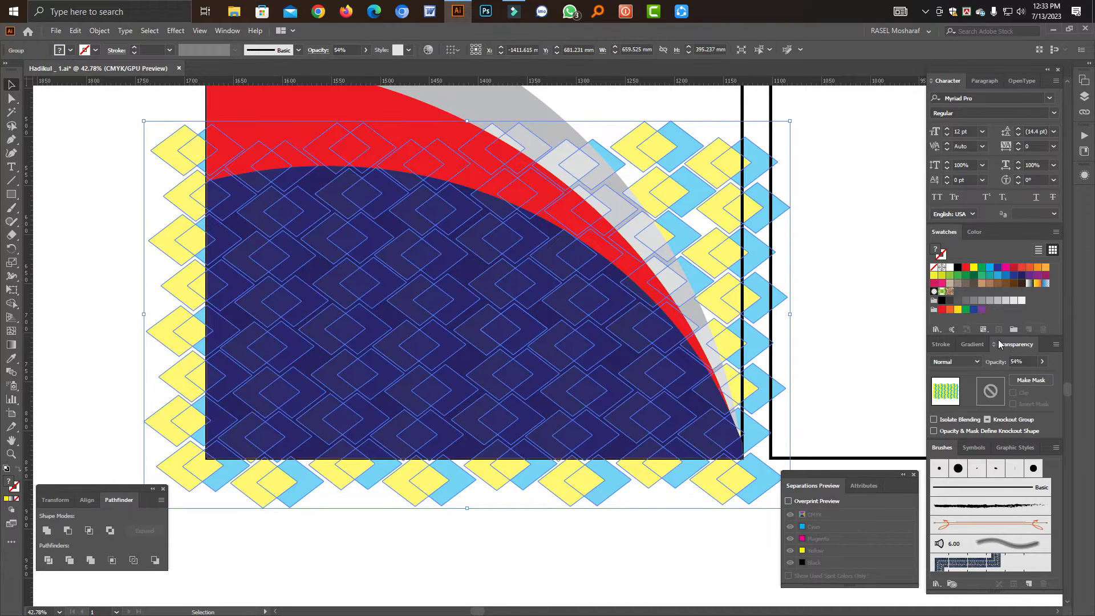
pyautogui.click(1042, 362)
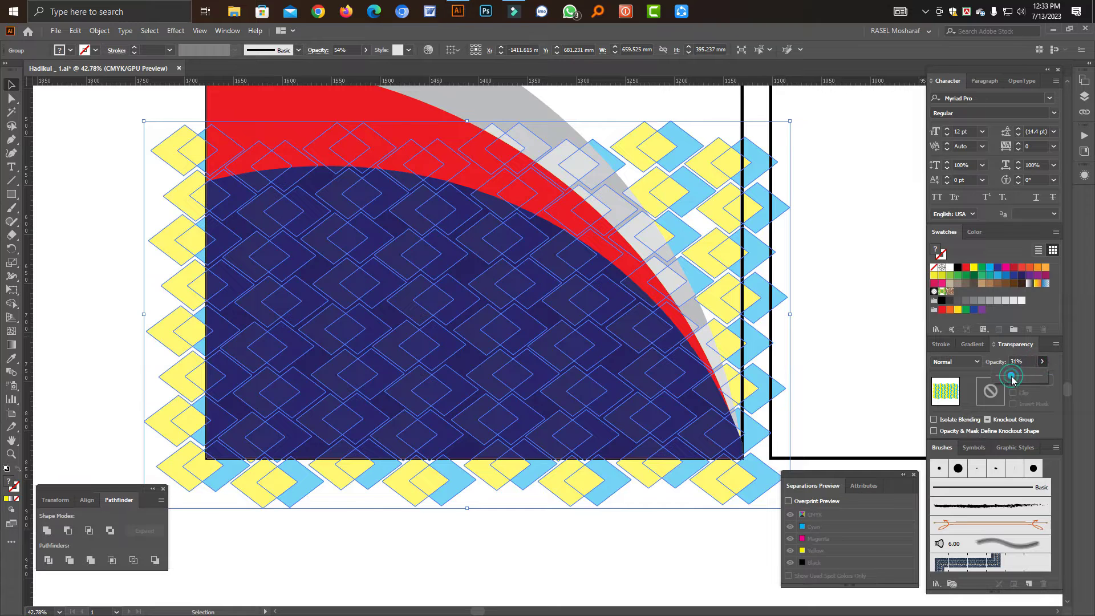
pyautogui.click(594, 543)
pyautogui.click(491, 566)
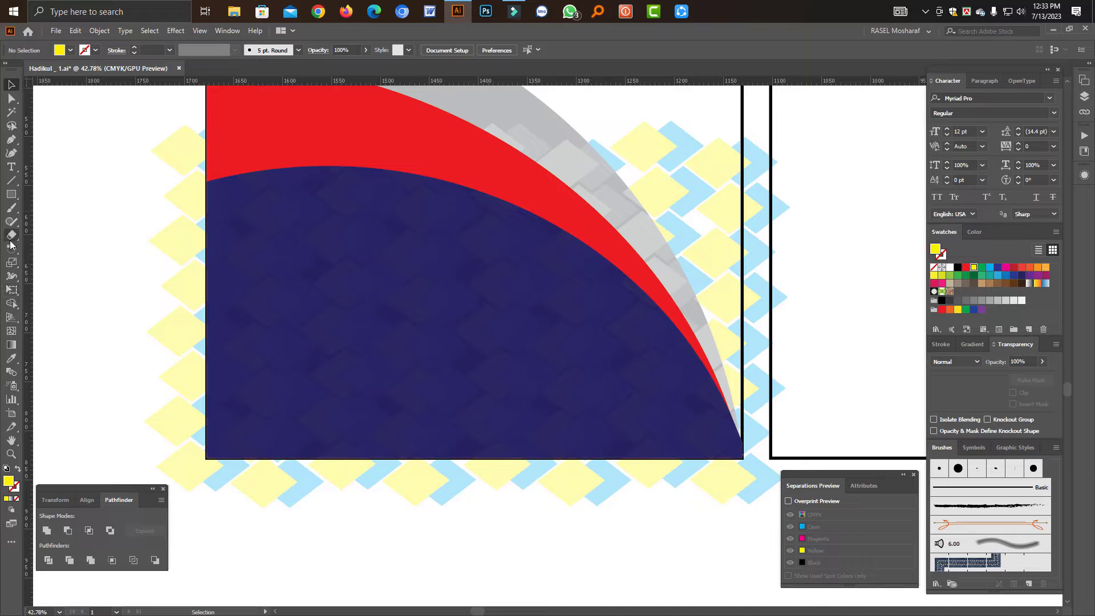
# Step: Select all the yellow diamonds with the Magic Wand and try orange gradient, golden yellow, green and cyan fills on them
pyautogui.click(12, 111)
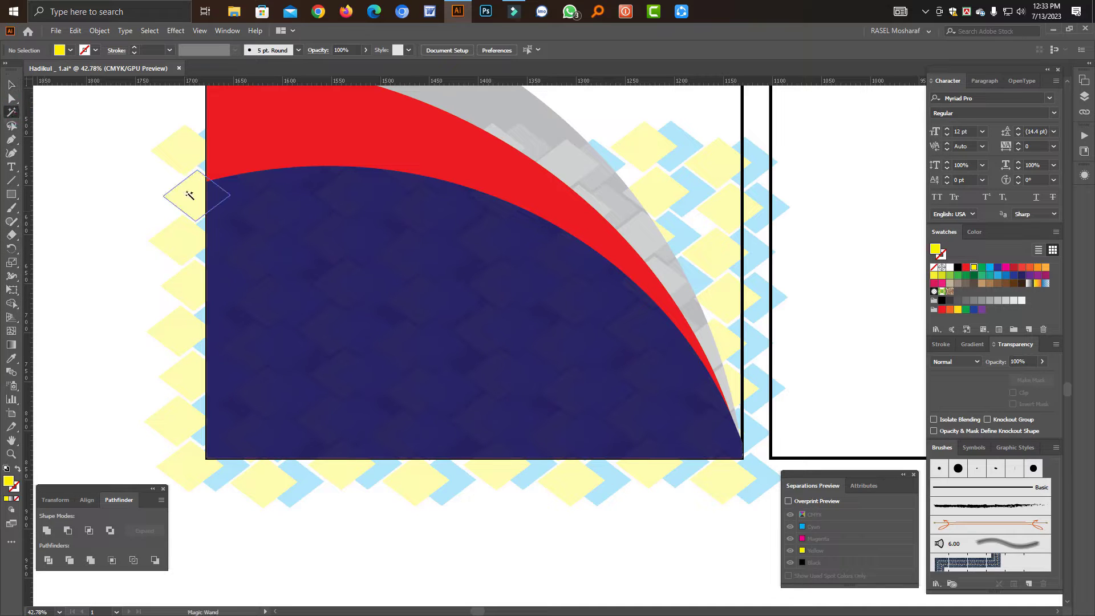
pyautogui.click(189, 195)
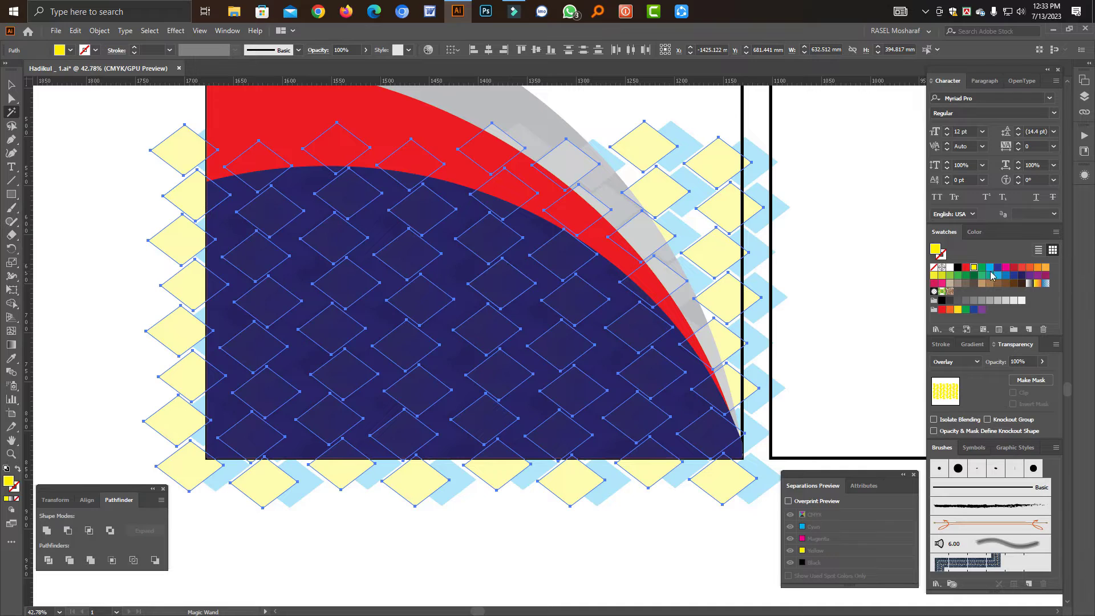
pyautogui.click(1038, 284)
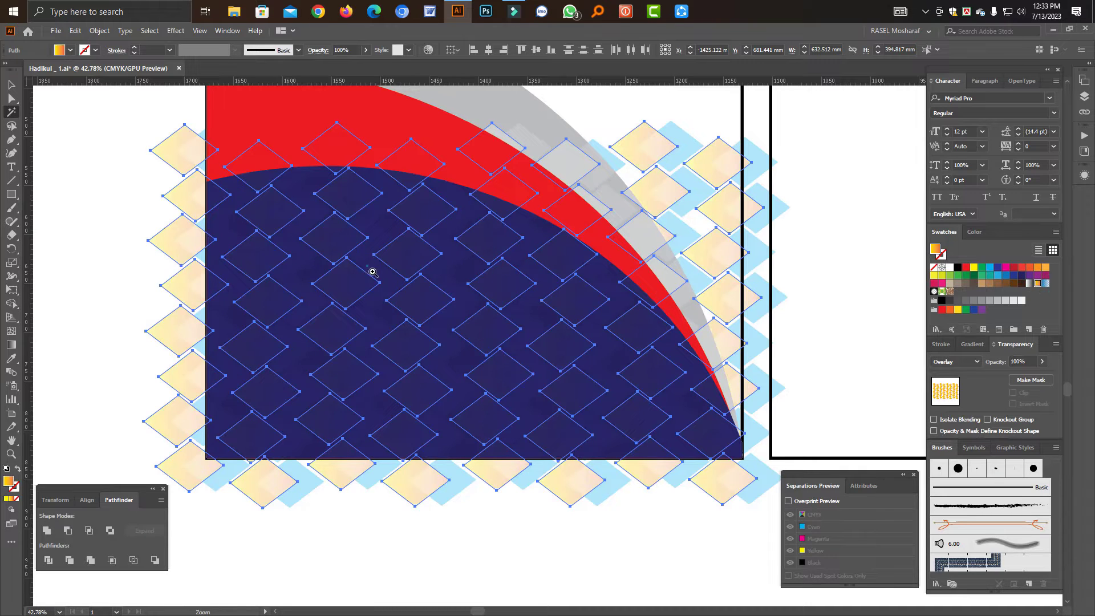
pyautogui.moveTo(372, 272); pyautogui.dragTo(533, 374)
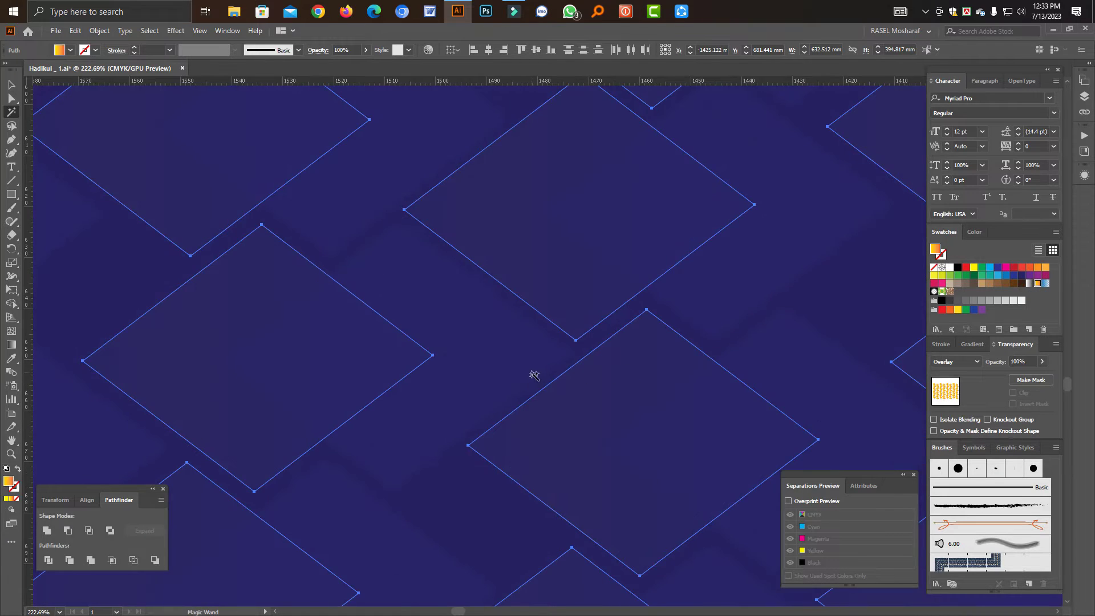
pyautogui.click(959, 310)
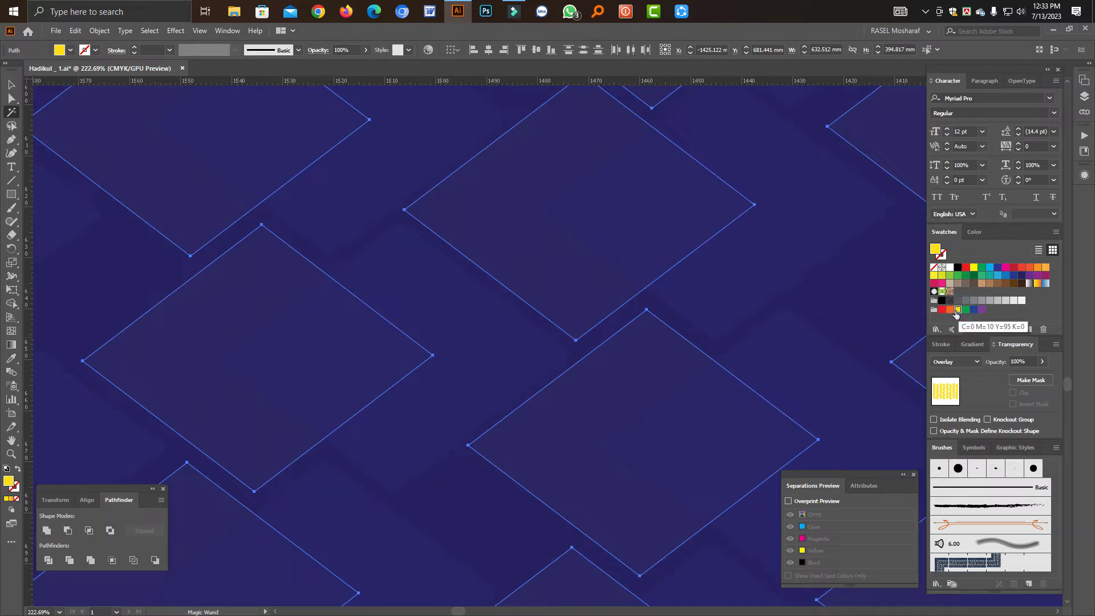
pyautogui.click(957, 278)
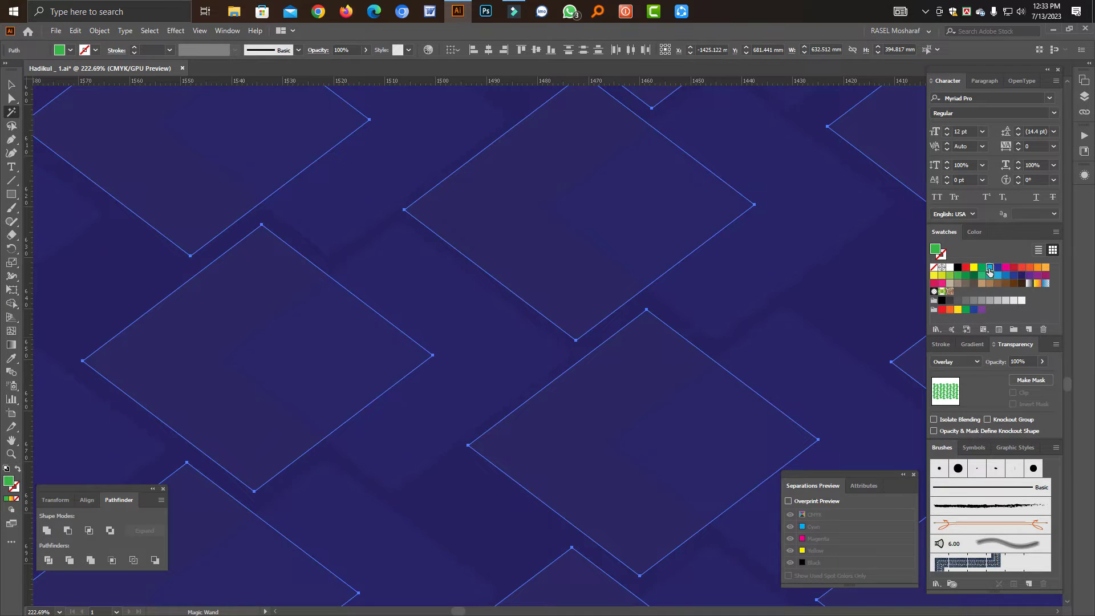
pyautogui.keyDown('ctrl'); pyautogui.keyDown('alt'); pyautogui.click(553, 341); pyautogui.keyUp('alt'); pyautogui.keyUp('ctrl')
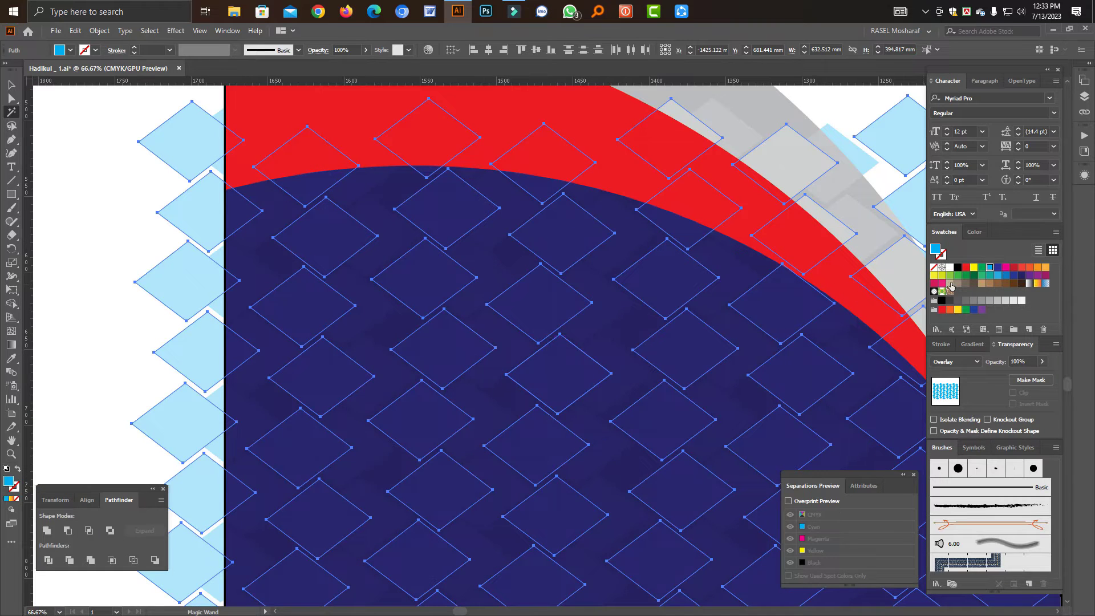
# Step: Fill the selected diamonds with light grey and deselect them
pyautogui.click(1006, 301)
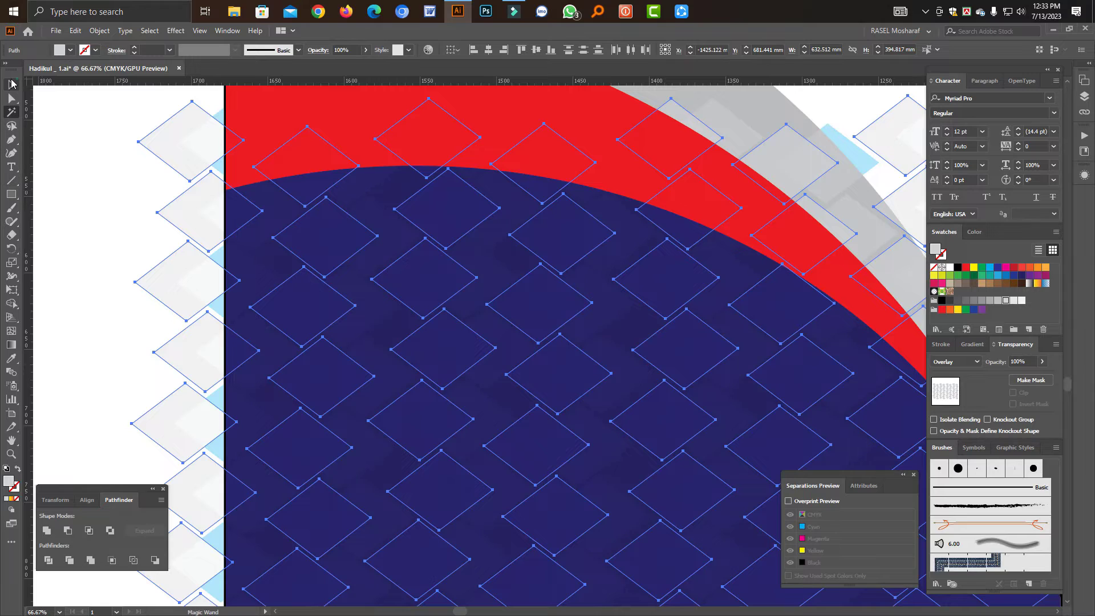
pyautogui.click(13, 84)
pyautogui.click(86, 176)
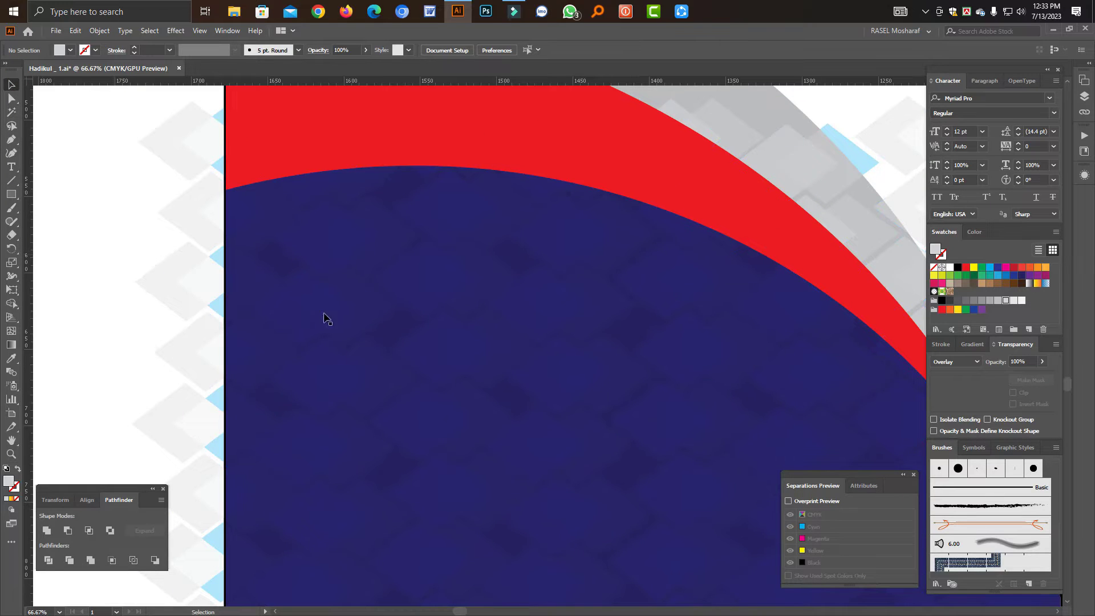
# Step: Set the diamond pattern's opacity to 50% and deselect it
pyautogui.scroll(-5, 599, 335)
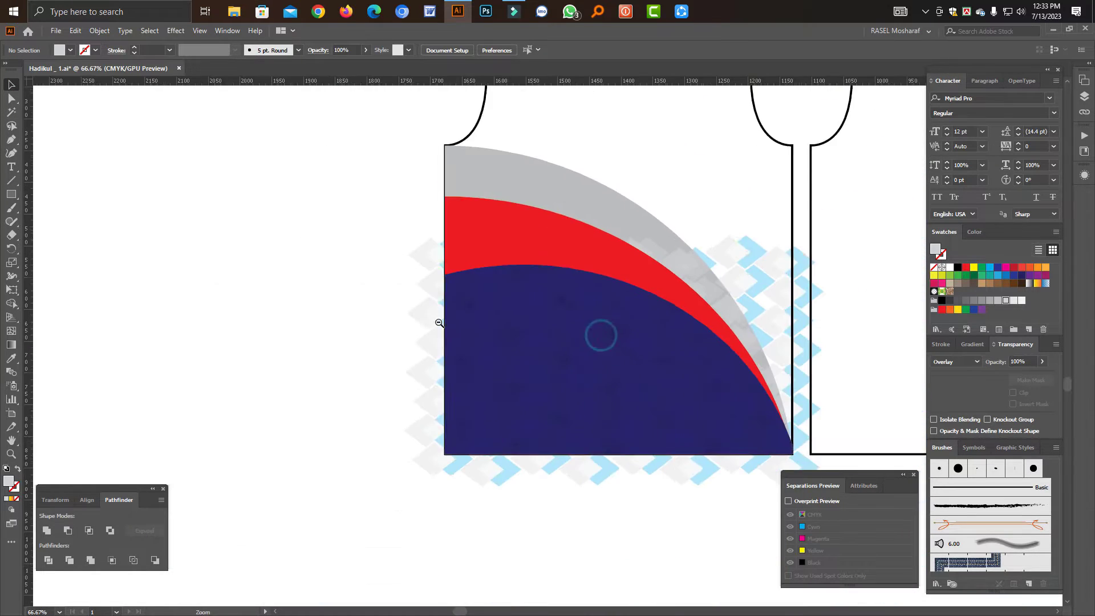
pyautogui.scroll(3, 565, 380)
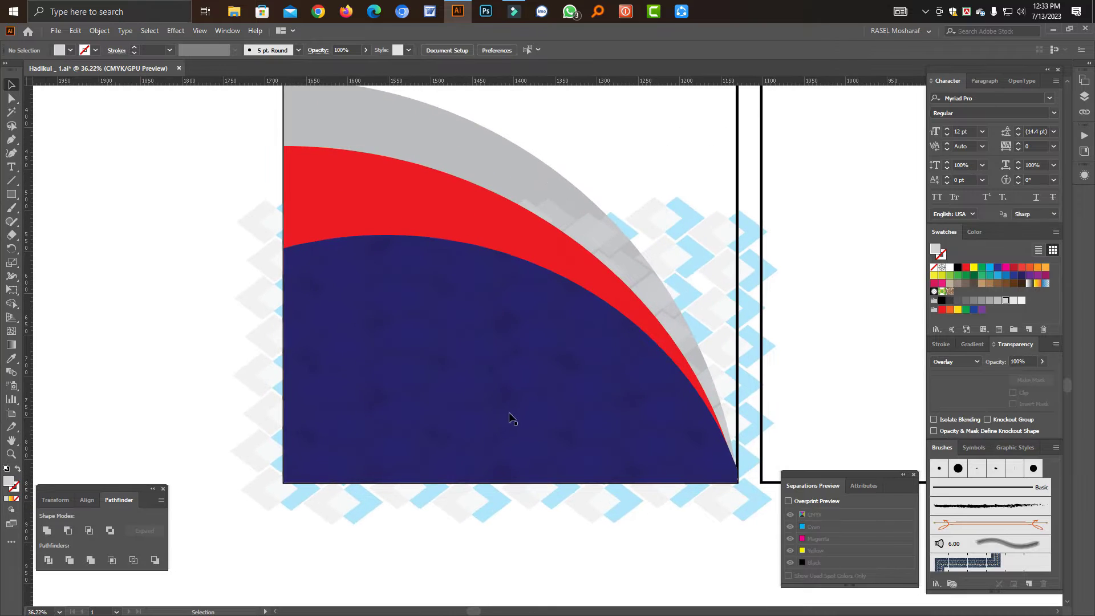
pyautogui.click(513, 407)
pyautogui.click(1024, 364)
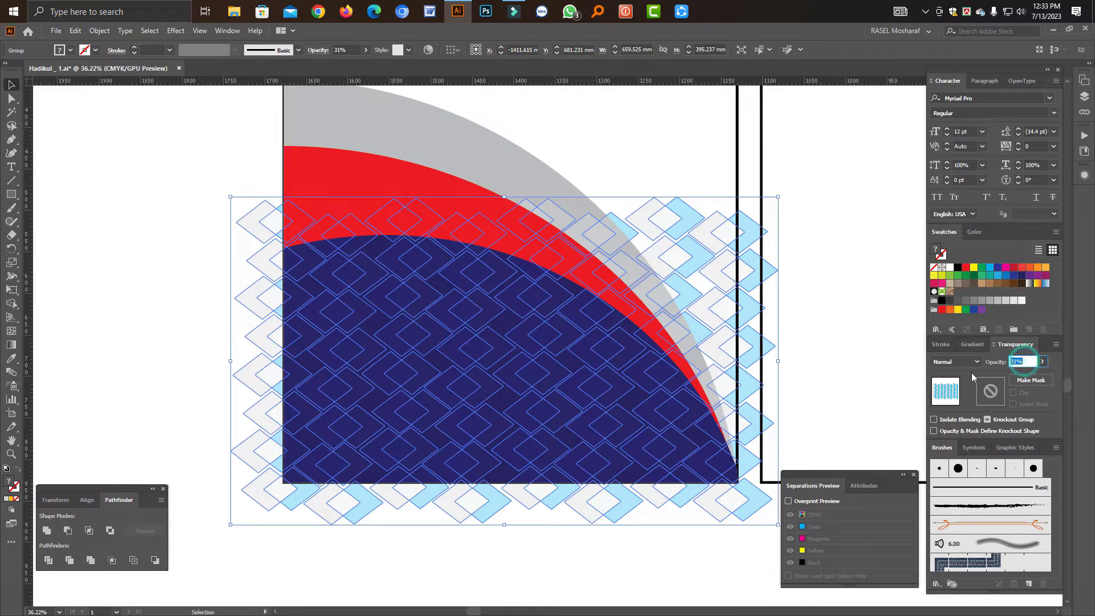
pyautogui.write('50')
pyautogui.press('Return')
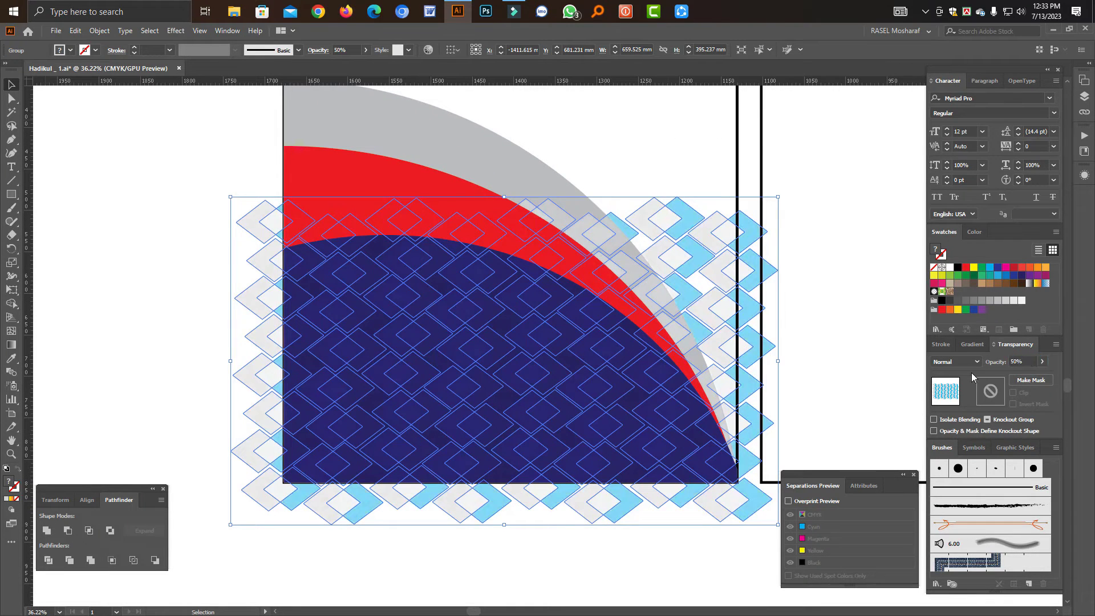
pyautogui.click(511, 571)
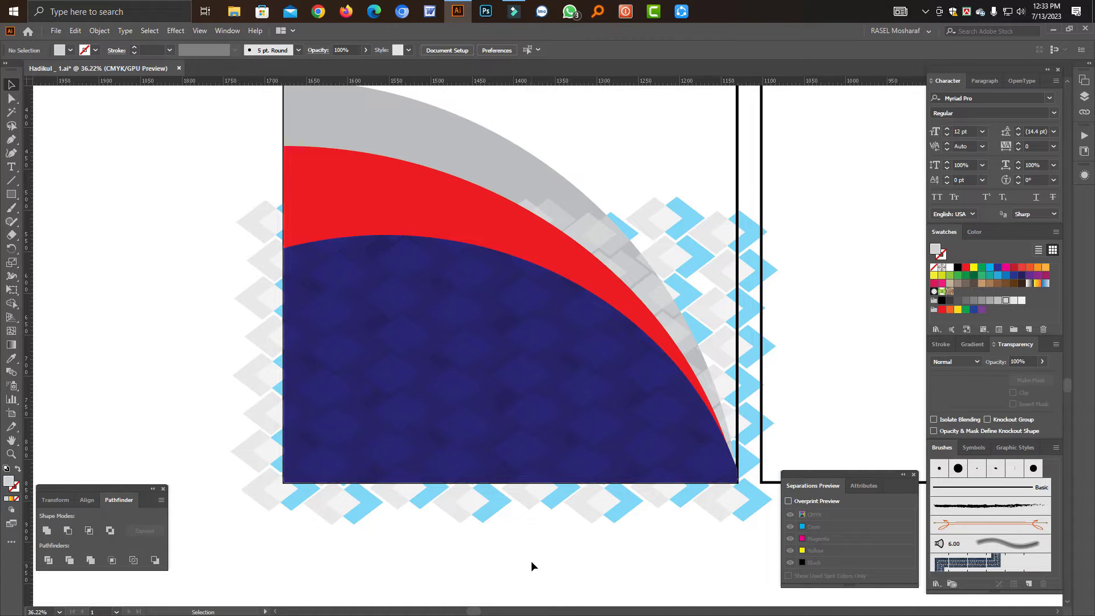
# Step: Hide the diamond pattern to expose the plain navy shape behind it, and show the pattern again
pyautogui.press('space')
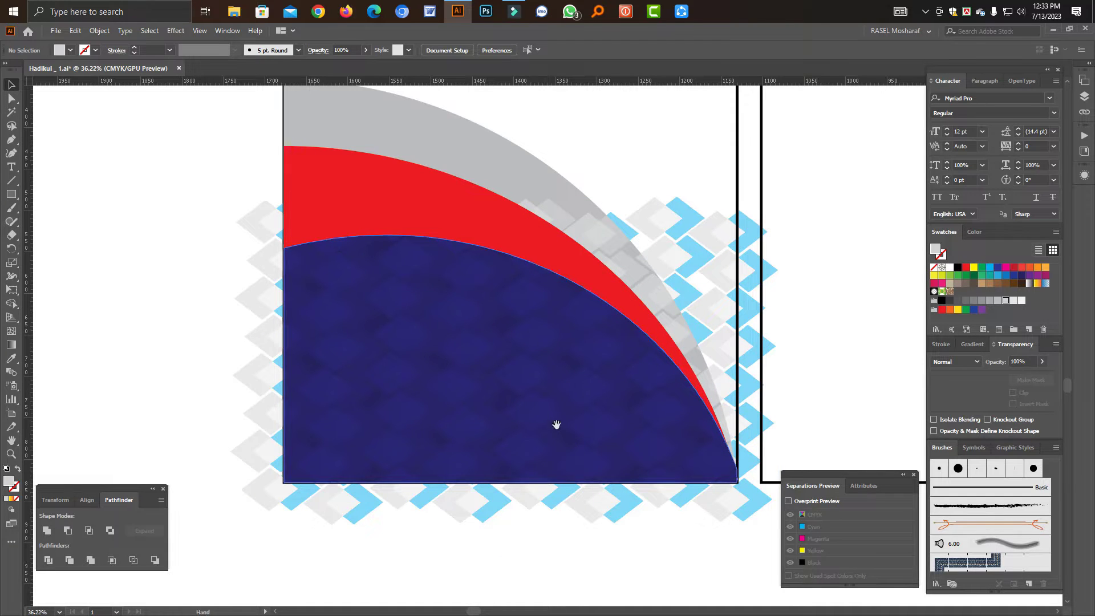
pyautogui.moveTo(528, 419); pyautogui.dragTo(485, 422)
pyautogui.click(503, 393)
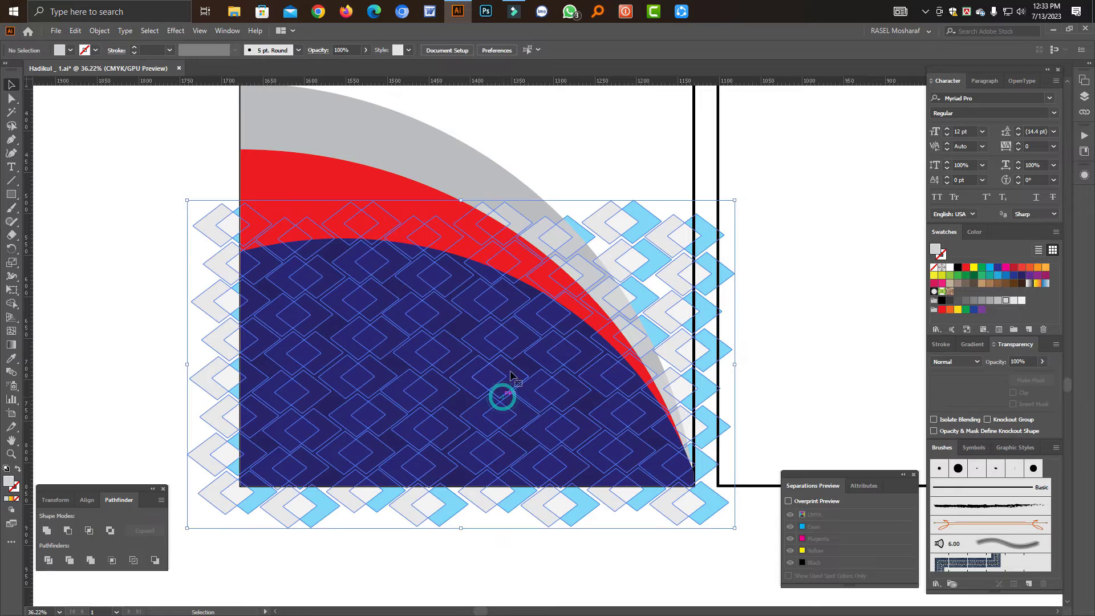
pyautogui.click(583, 567)
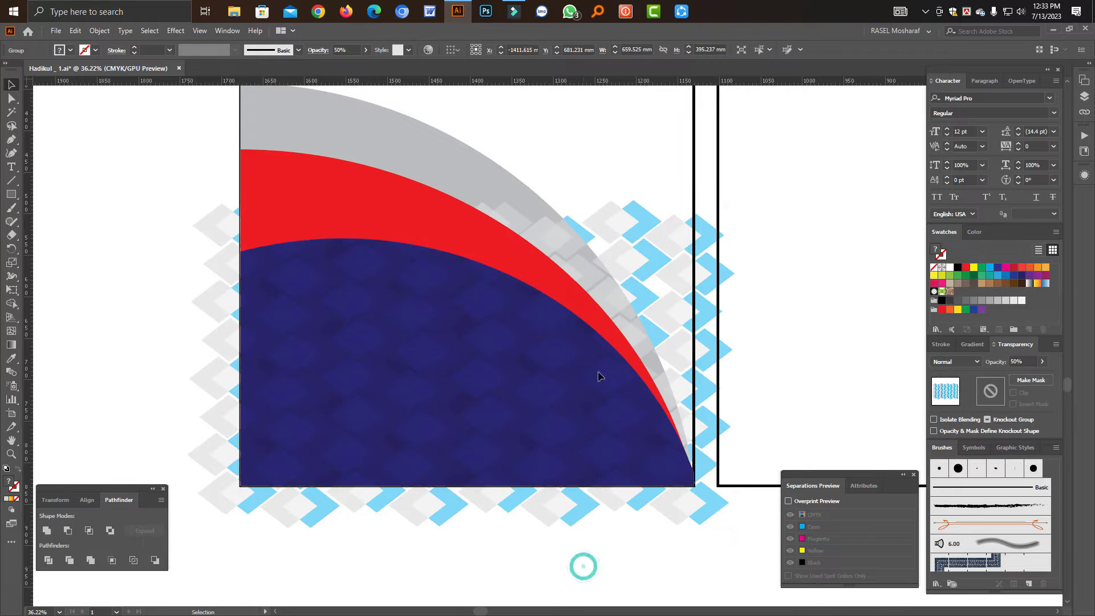
pyautogui.click(468, 272)
pyautogui.hotkey('ctrl', 'x')
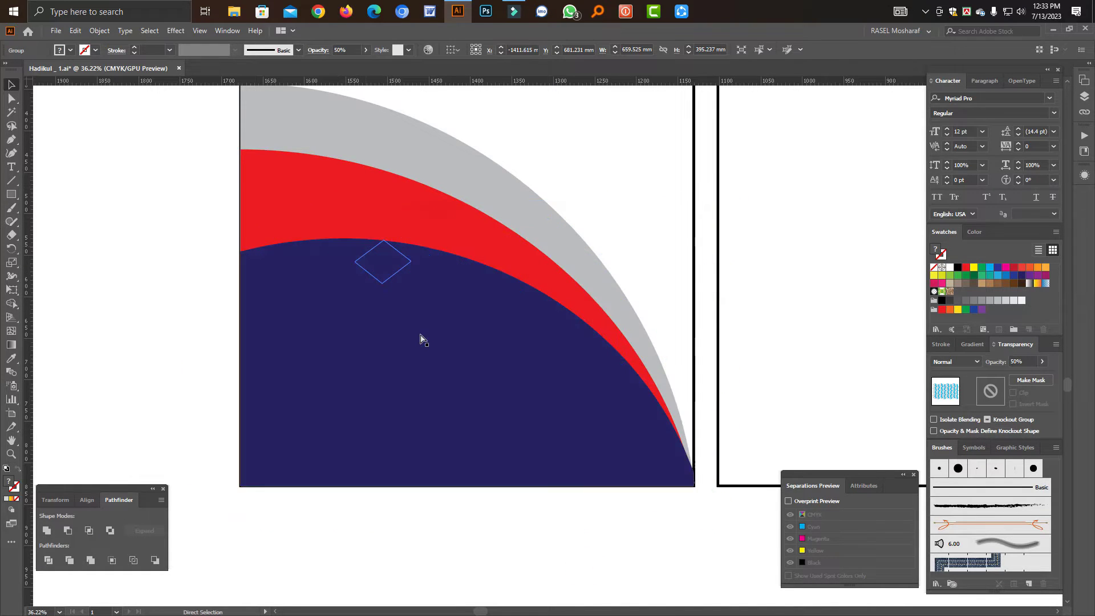
pyautogui.click(421, 339)
pyautogui.click(504, 534)
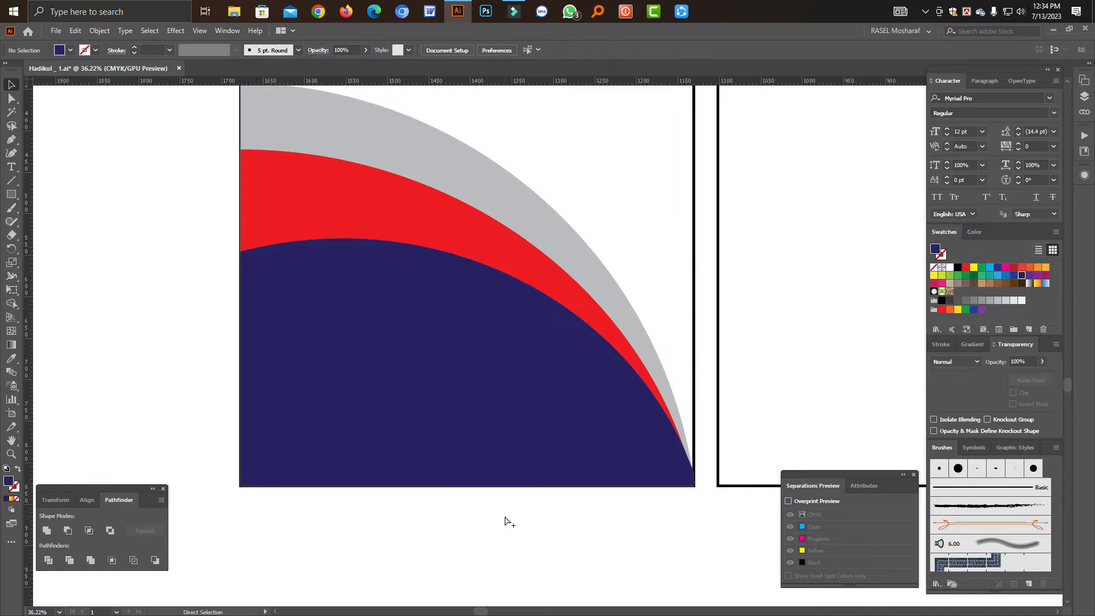
pyautogui.hotkey('ctrl', 'alt', '3')
pyautogui.click(484, 530)
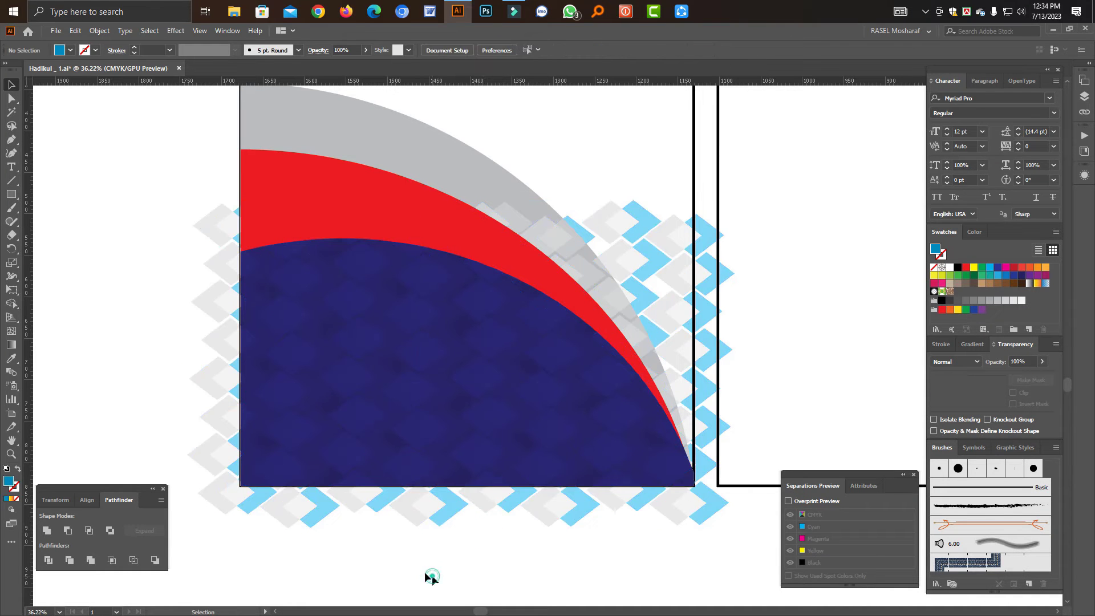
# Step: Paste a copy of the navy shape in front of the diamonds and swap its fill and stroke so only an outline remains
pyautogui.click(297, 464)
pyautogui.click(525, 288)
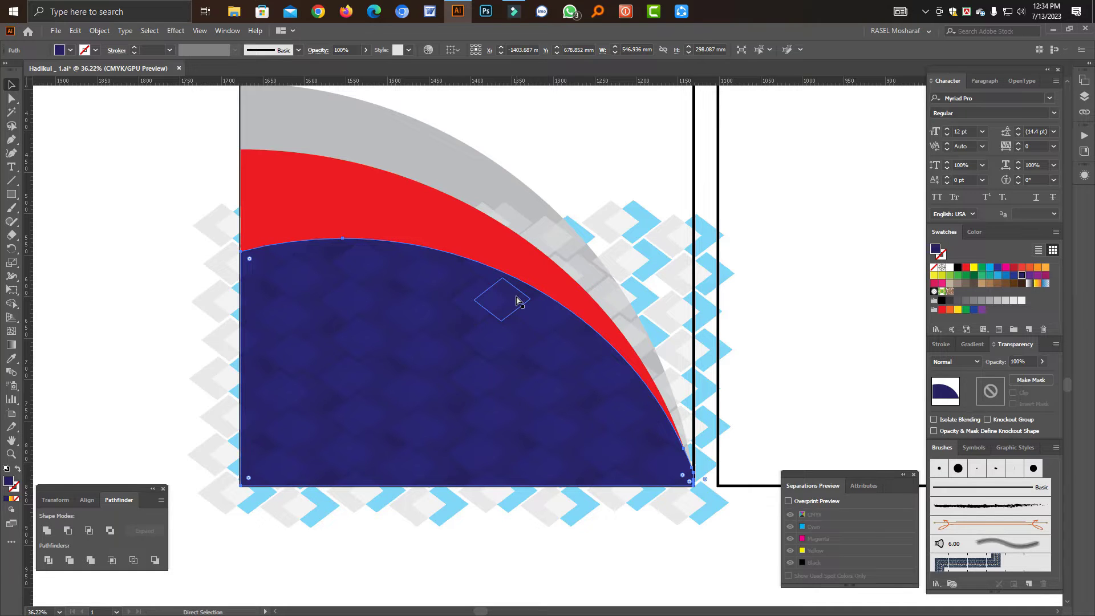
pyautogui.press('v')
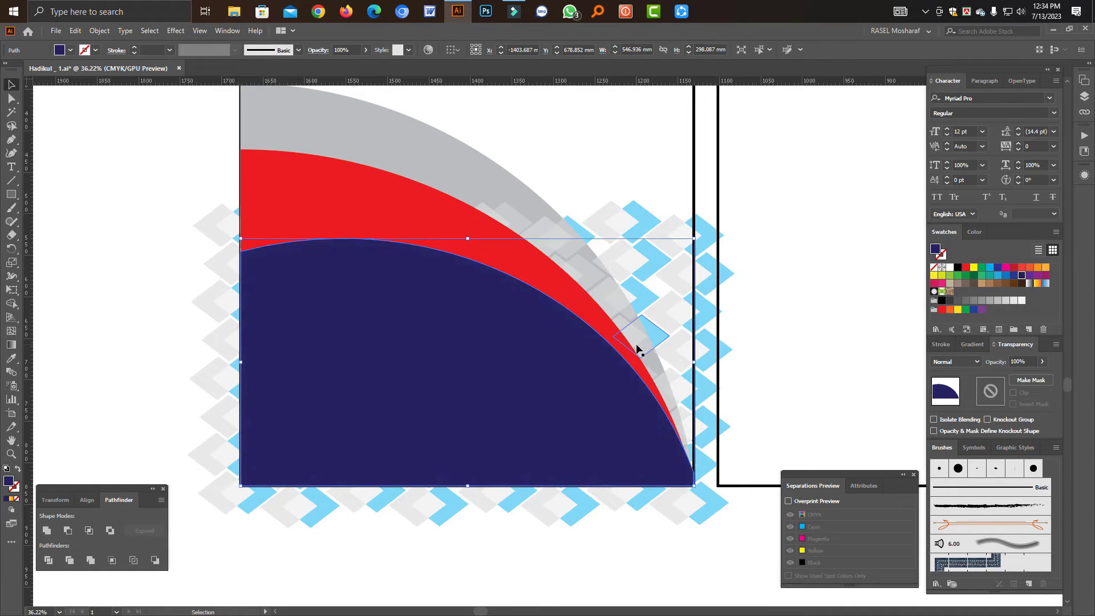
pyautogui.click(18, 468)
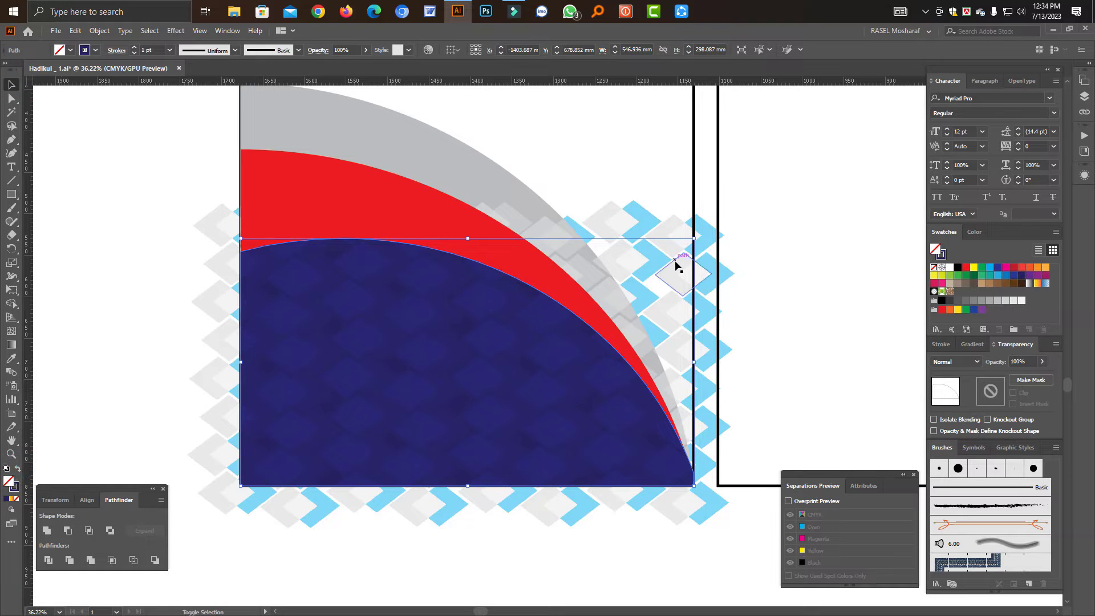
# Step: Clip the diamond pattern to the navy shape's outline with a clipping mask and deselect it
pyautogui.keyDown('shift'); pyautogui.click(677, 276); pyautogui.keyUp('shift')
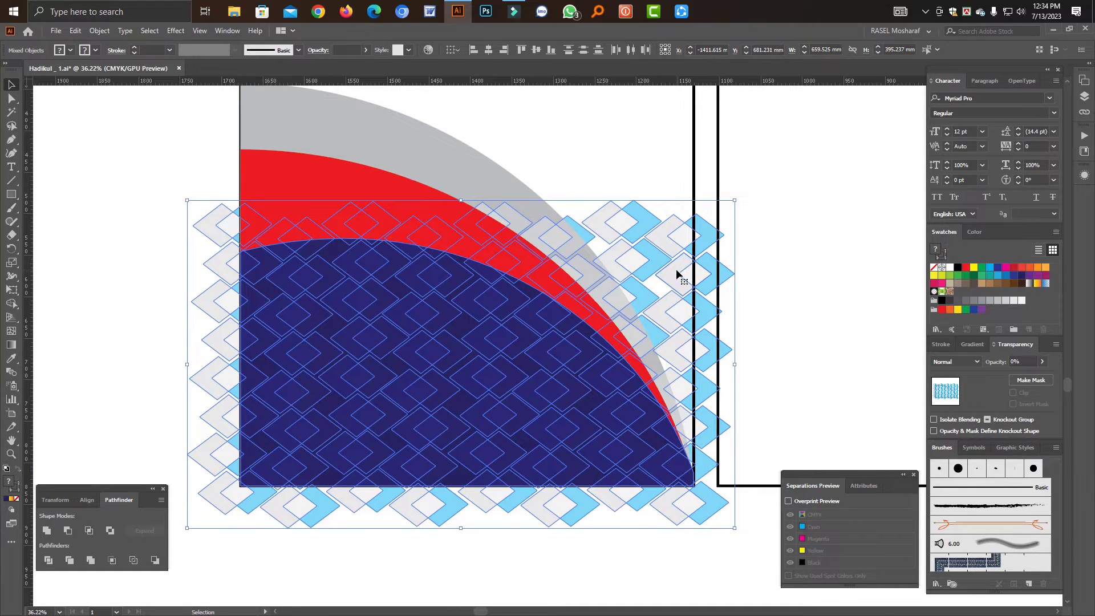
pyautogui.press('a')
pyautogui.hotkey('ctrl', '7')
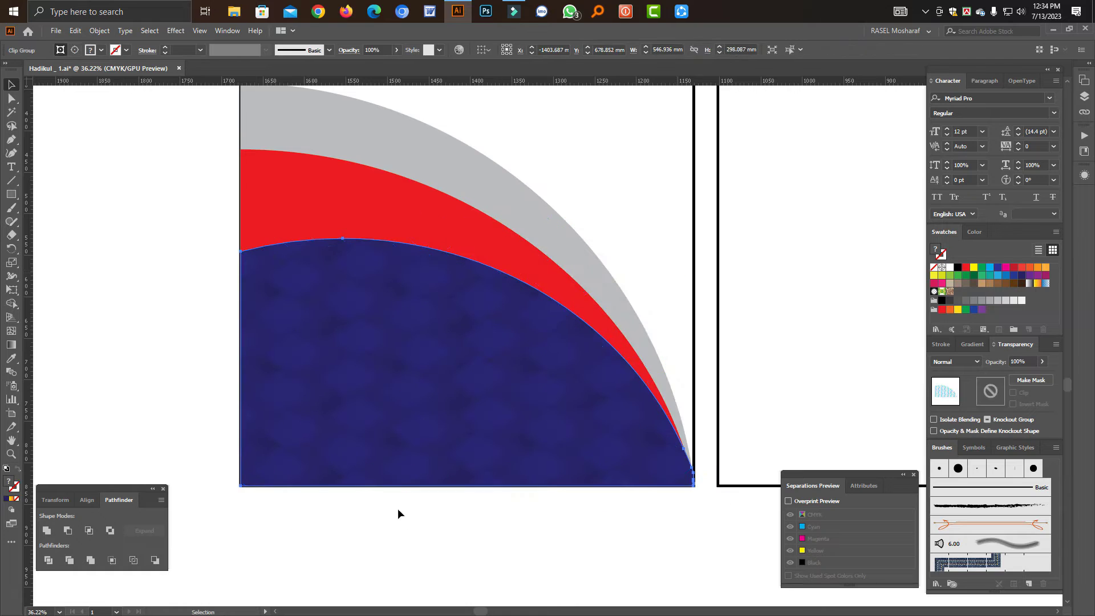
pyautogui.click(426, 549)
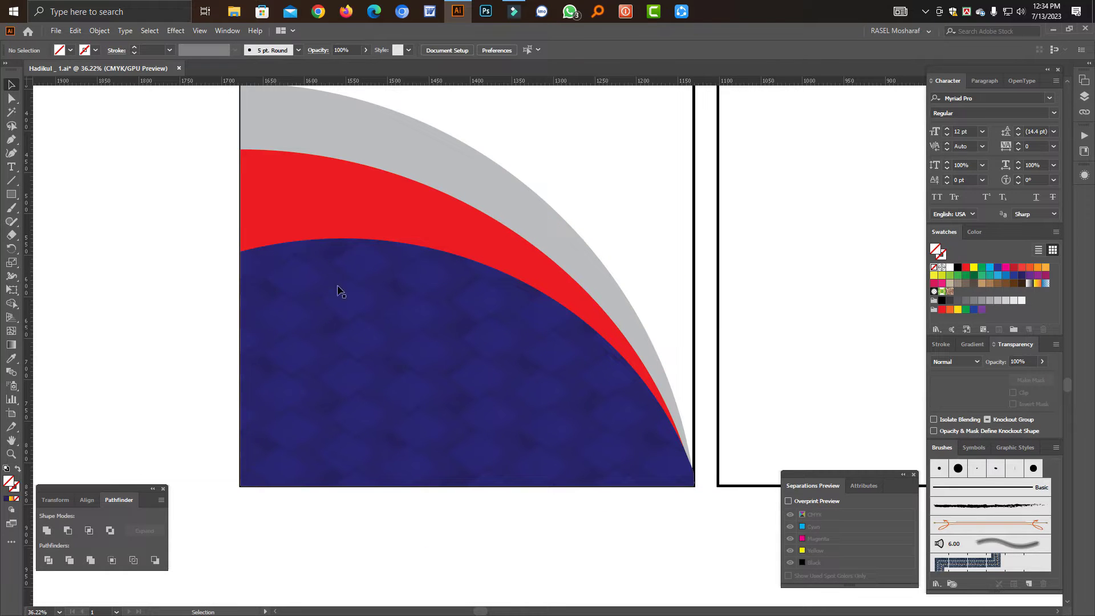
# Step: Enter the navy area's clip group in isolation mode and copy the diamond pattern inside it
pyautogui.moveTo(241, 262); pyautogui.dragTo(415, 428)
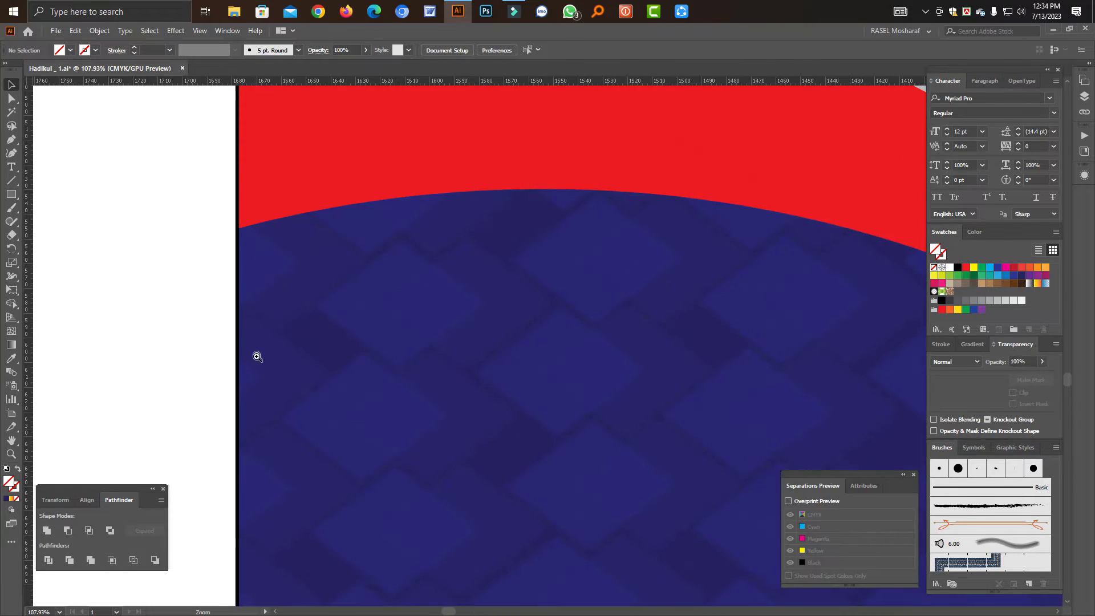
pyautogui.moveTo(402, 348); pyautogui.dragTo(207, 319)
pyautogui.moveTo(459, 394); pyautogui.dragTo(417, 391)
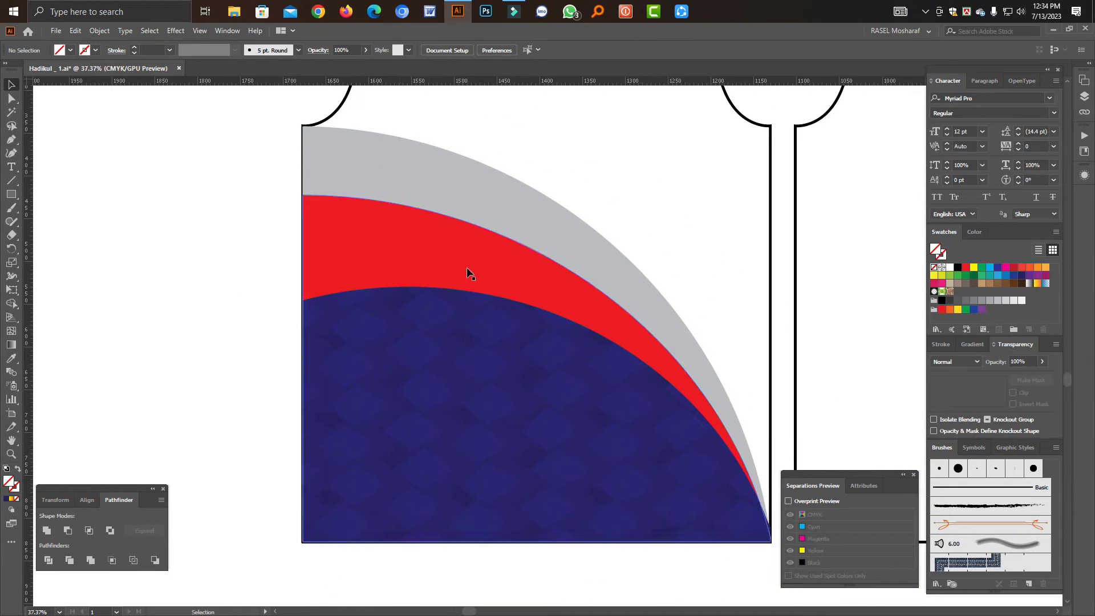
pyautogui.click(544, 214)
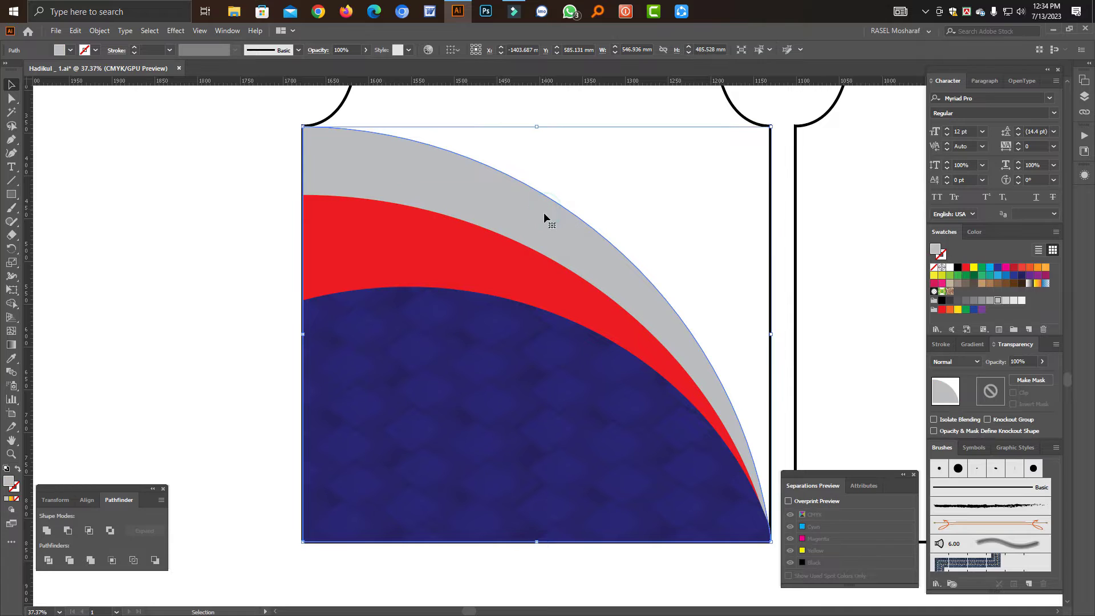
pyautogui.doubleClick(503, 384)
pyautogui.click(521, 416)
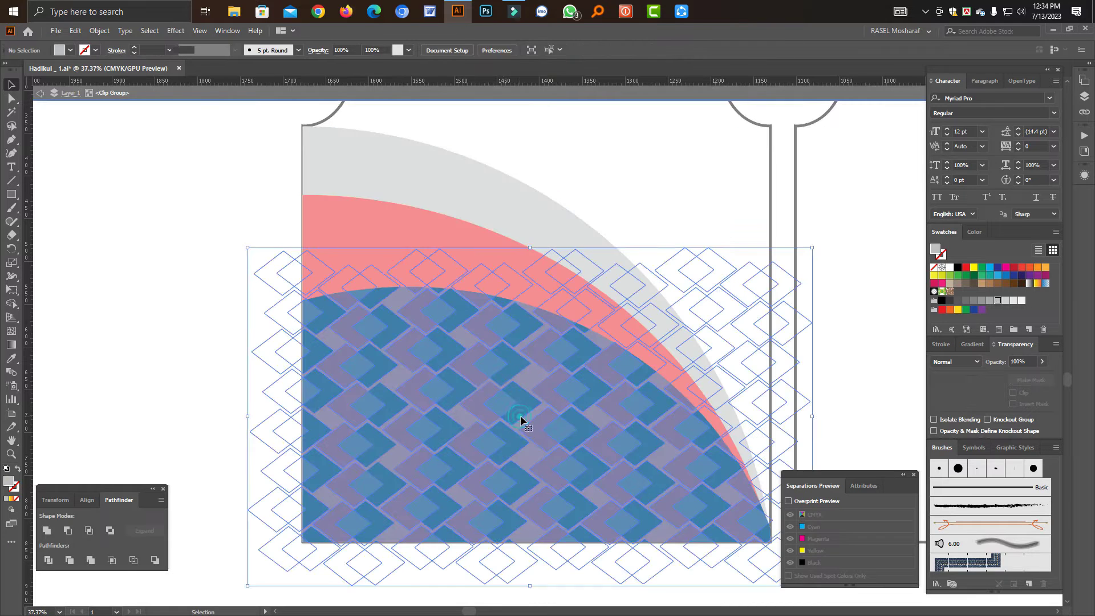
pyautogui.press('a')
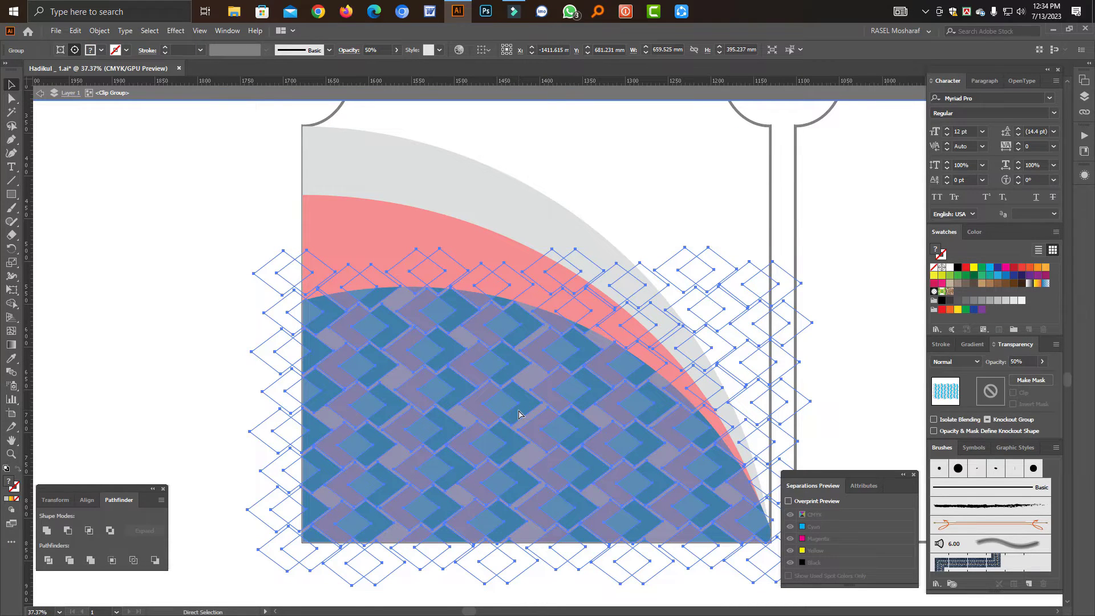
# Step: Exit isolation mode, paste the diamond pattern as a separate group and move it over the red and grey bands
pyautogui.doubleClick(239, 365)
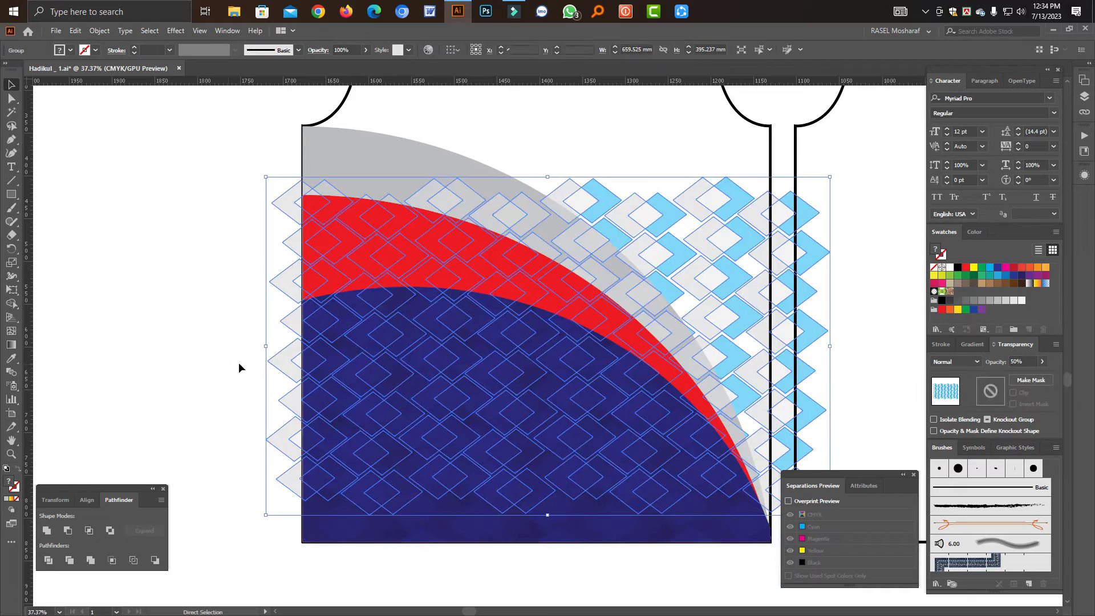
pyautogui.press('v')
pyautogui.moveTo(656, 253); pyautogui.dragTo(567, 278)
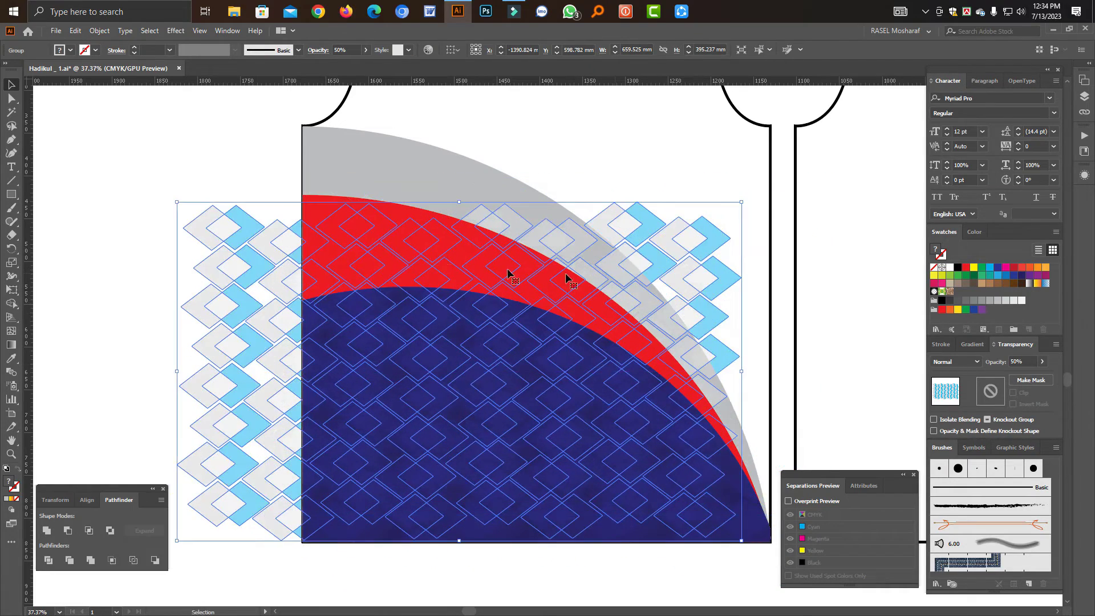
# Step: Ungroup the pasted diamond pattern so its diamonds are at 100% opacity
pyautogui.click(404, 173)
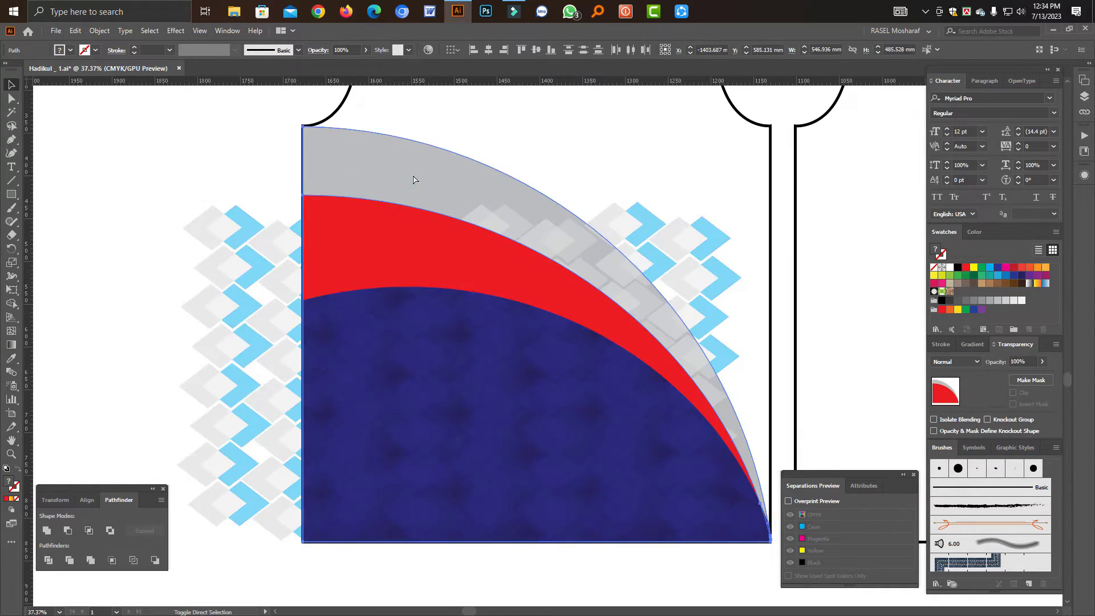
pyautogui.click(280, 249)
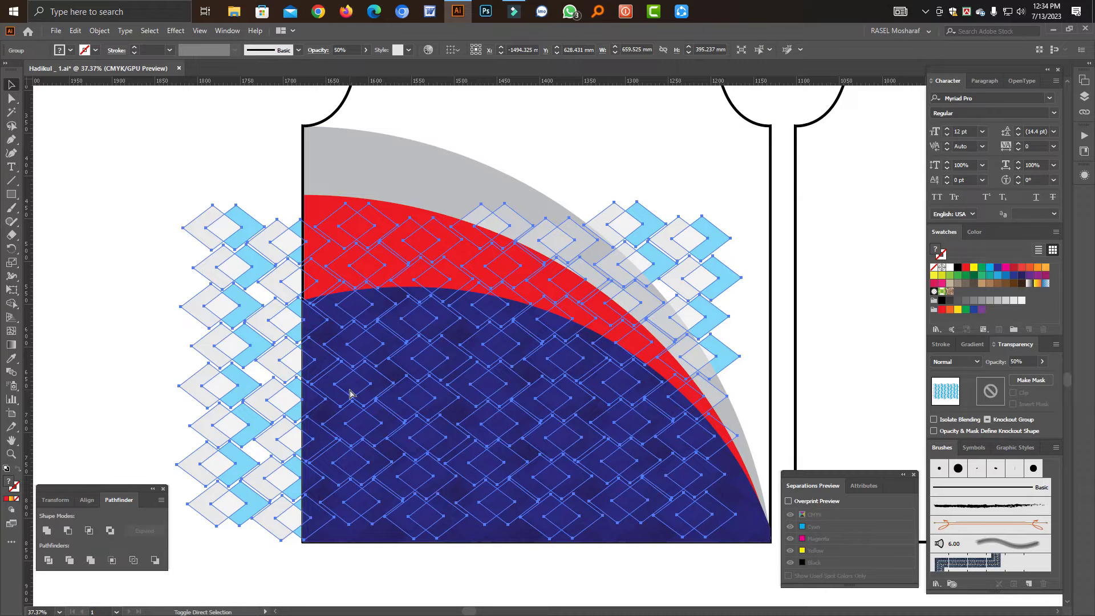
pyautogui.press('0')
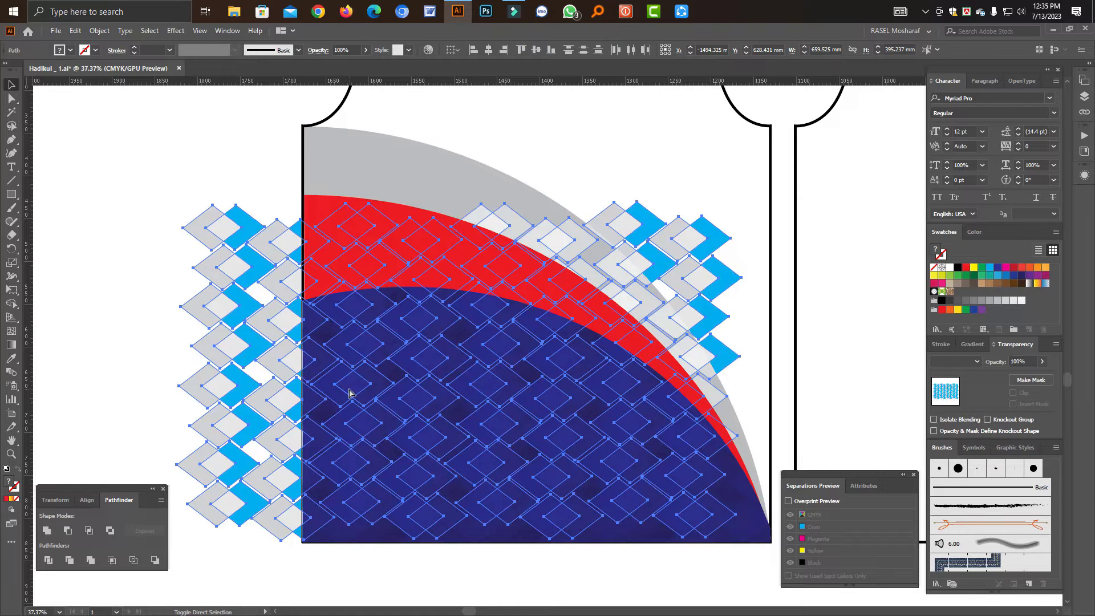
pyautogui.hotkey('ctrl', 'space')
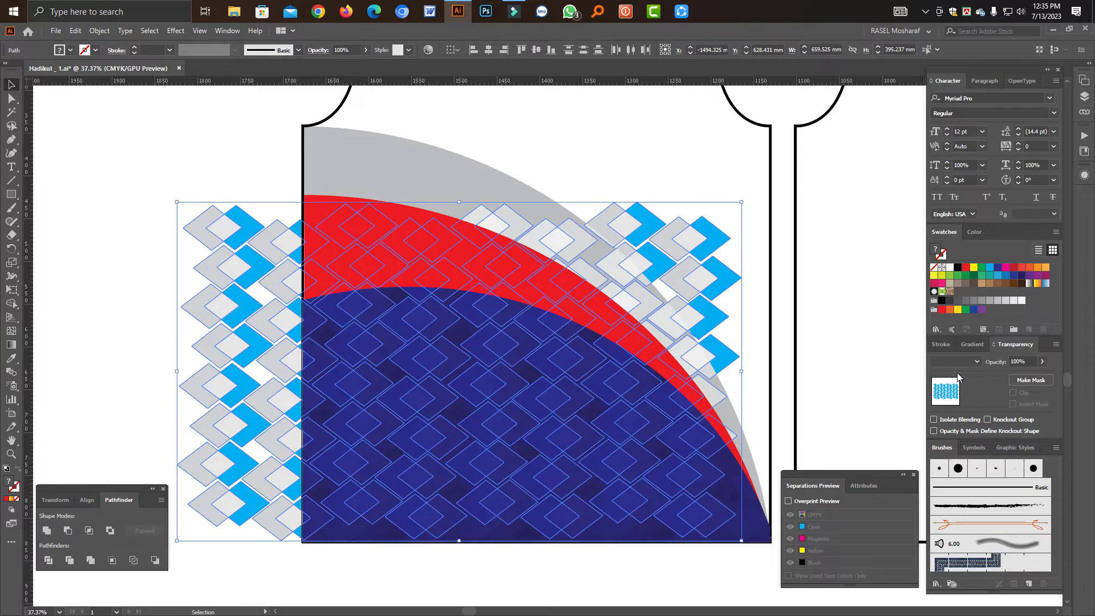
# Step: Set the diamonds' blending mode to Multiply and move the regrouped pattern slightly up over the red and grey bands
pyautogui.click(956, 362)
pyautogui.click(956, 402)
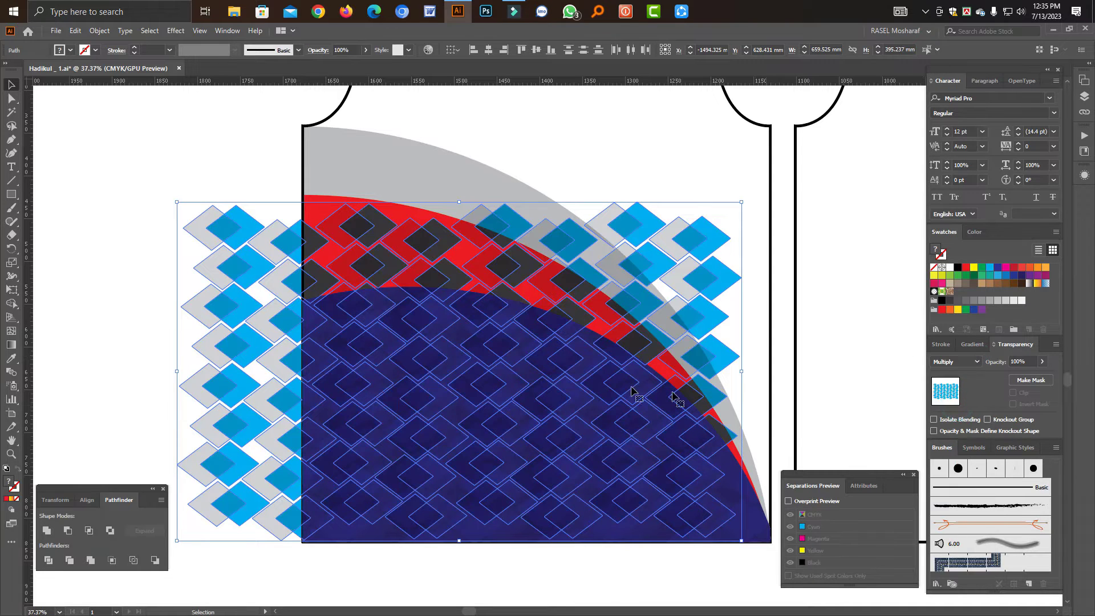
pyautogui.click(136, 246)
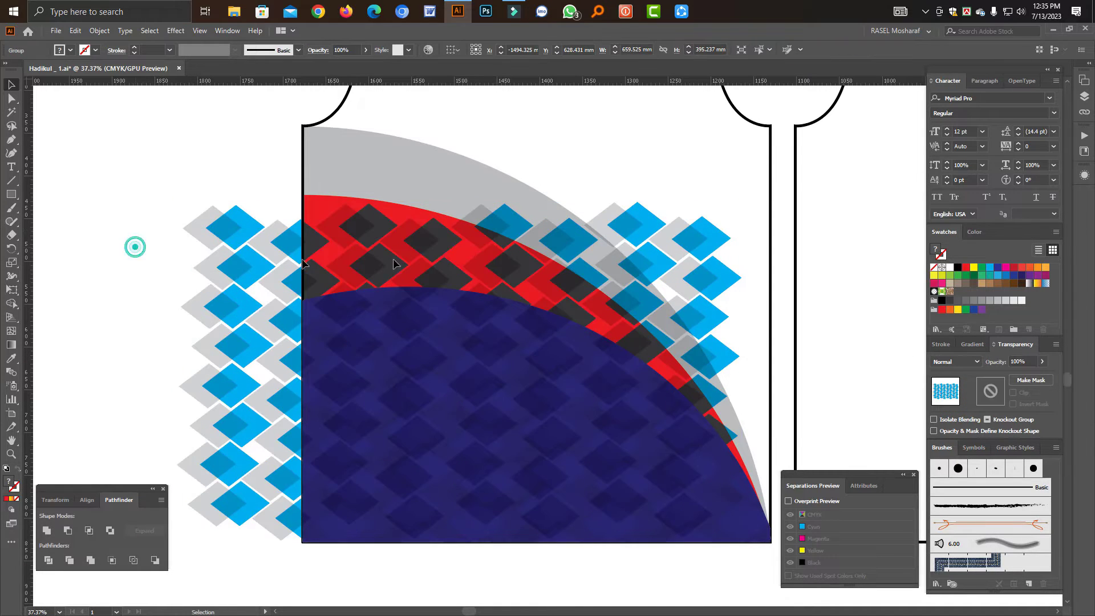
pyautogui.moveTo(438, 255); pyautogui.dragTo(441, 223)
pyautogui.click(130, 273)
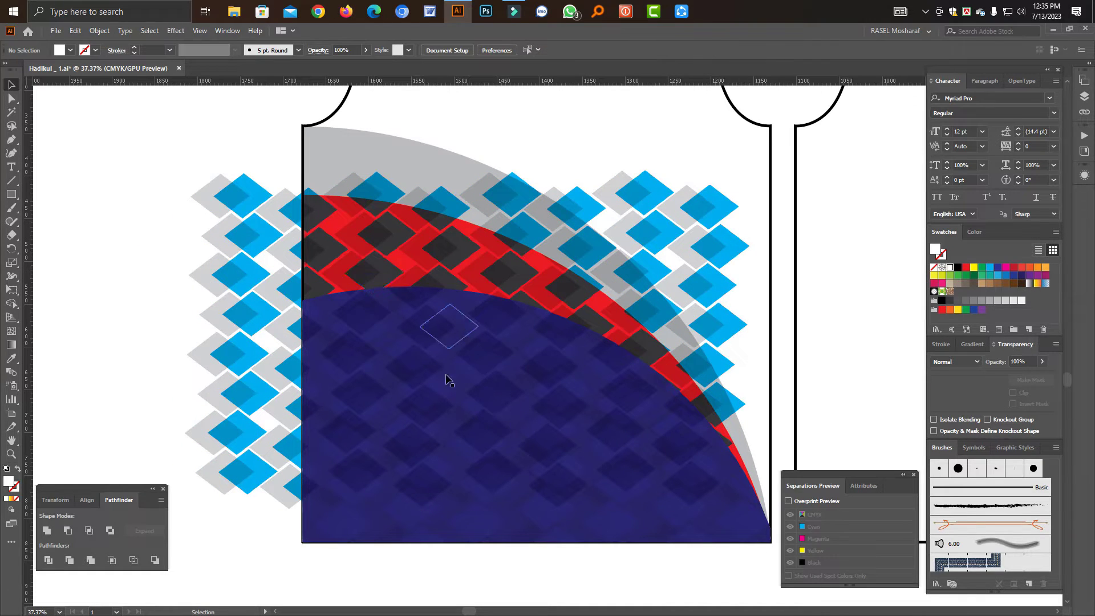
# Step: Try enlarging the multiplied diamond pattern and moving it higher over the bands, undoing each change
pyautogui.click(486, 211)
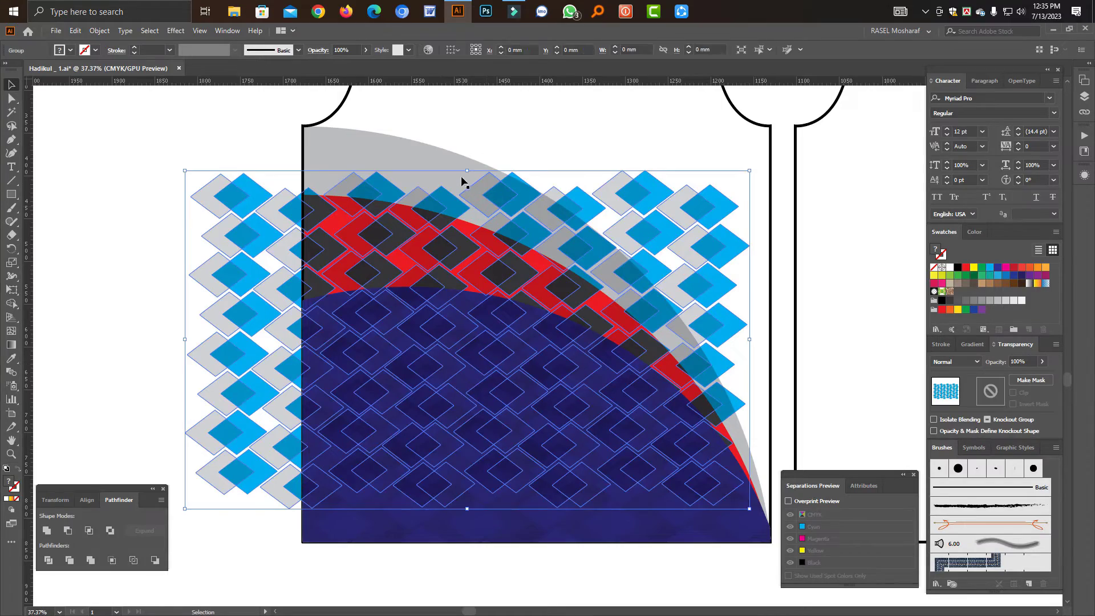
pyautogui.moveTo(467, 170); pyautogui.dragTo(468, 119)
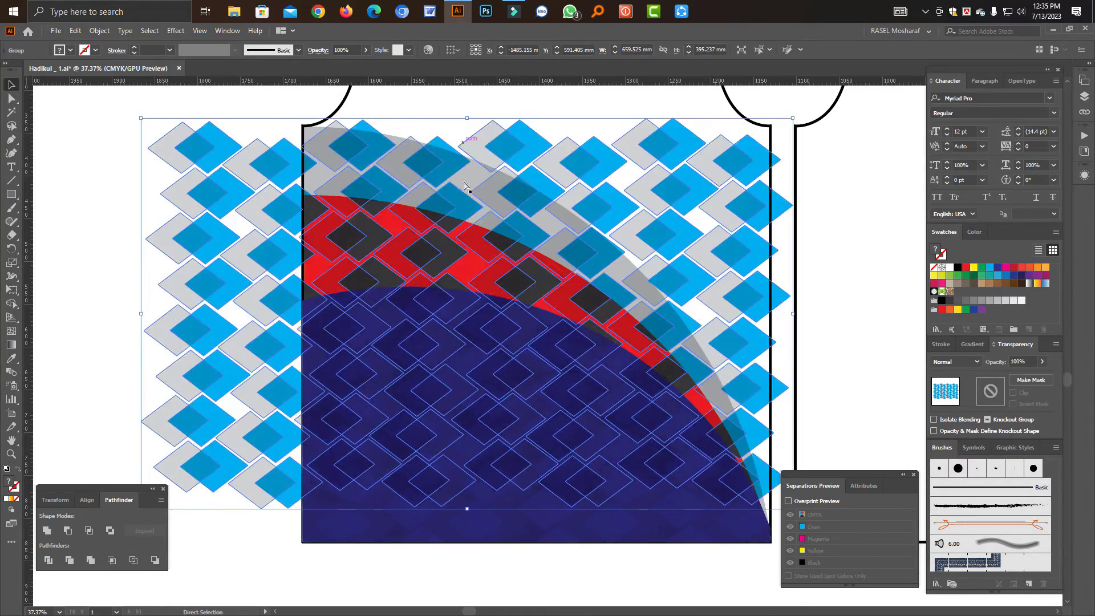
pyautogui.hotkey('ctrl', 'z')
pyautogui.moveTo(485, 228); pyautogui.dragTo(516, 199)
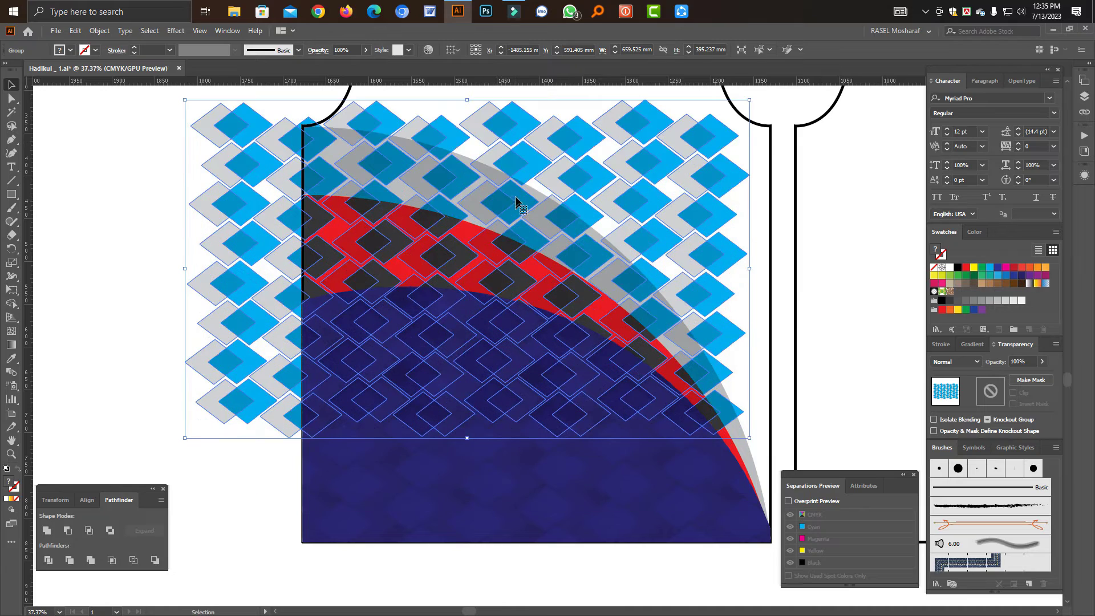
pyautogui.click(566, 610)
pyautogui.moveTo(289, 383); pyautogui.dragTo(704, 360)
pyautogui.hotkey('ctrl', 'z')
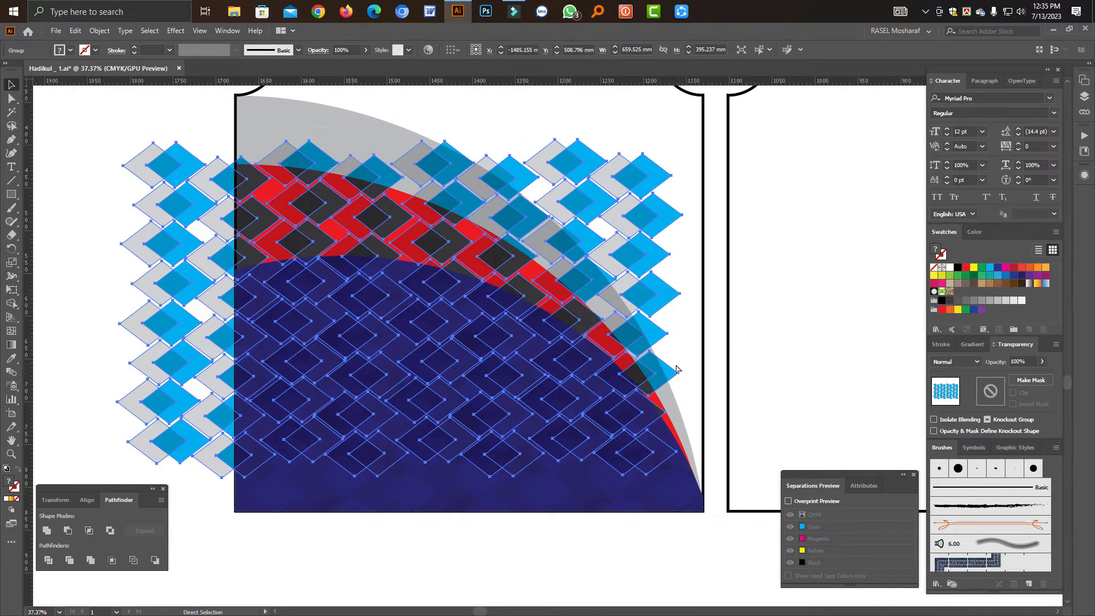
# Step: Move the multiplied diamond pattern horizontally so it reaches past the front panel's right side seam
pyautogui.press('v')
pyautogui.moveTo(641, 276); pyautogui.dragTo(668, 314)
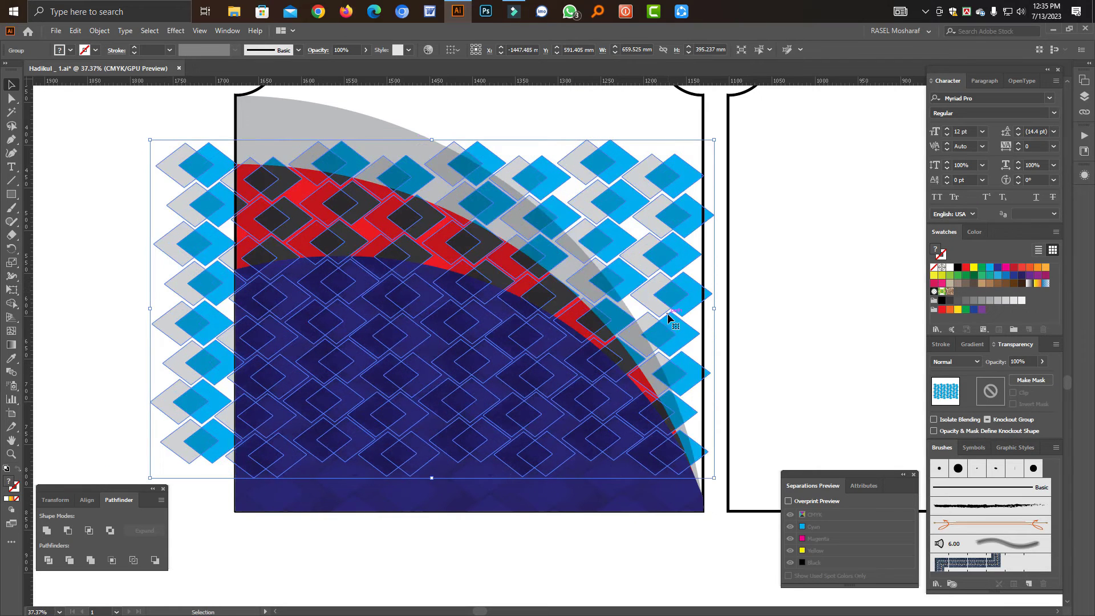
pyautogui.click(493, 541)
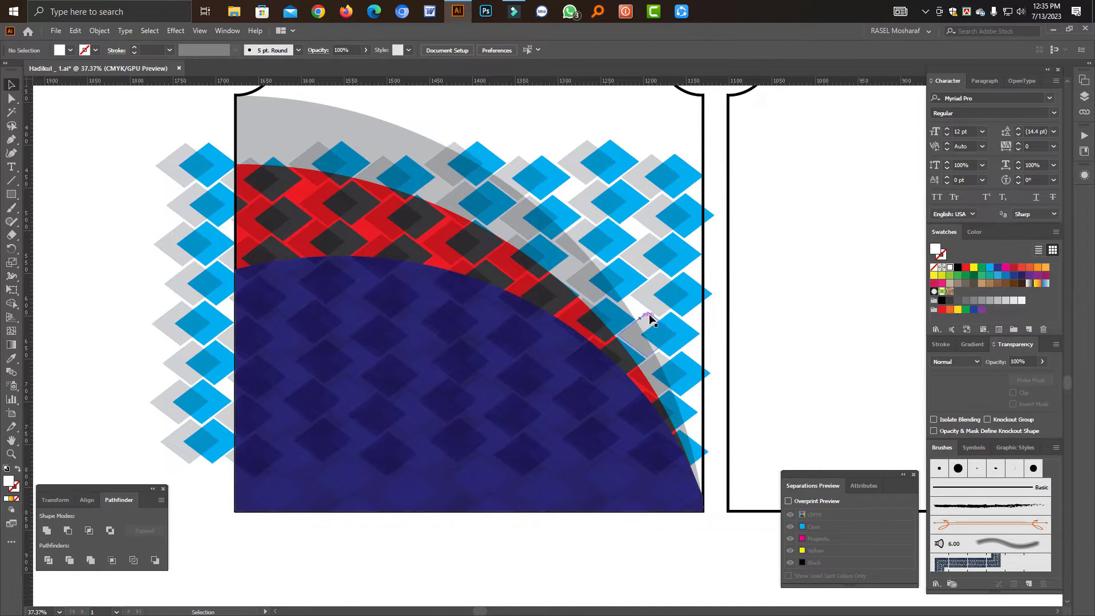
# Step: Set the unclipped diamond pattern group's opacity to 30%
pyautogui.click(518, 386)
pyautogui.scroll(3, 421, 342)
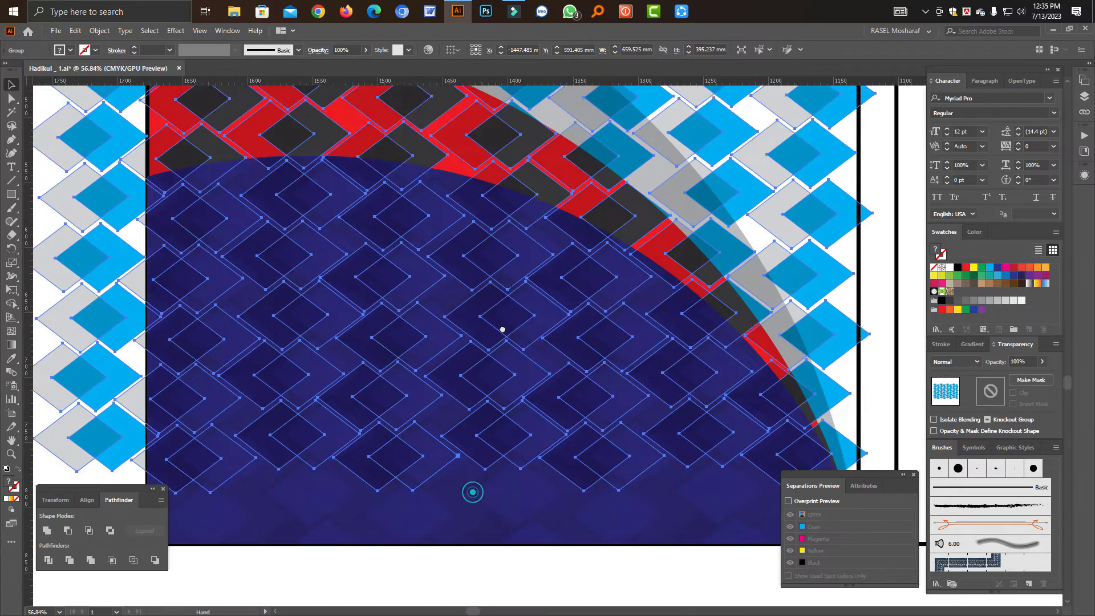
pyautogui.scroll(-3, 473, 491)
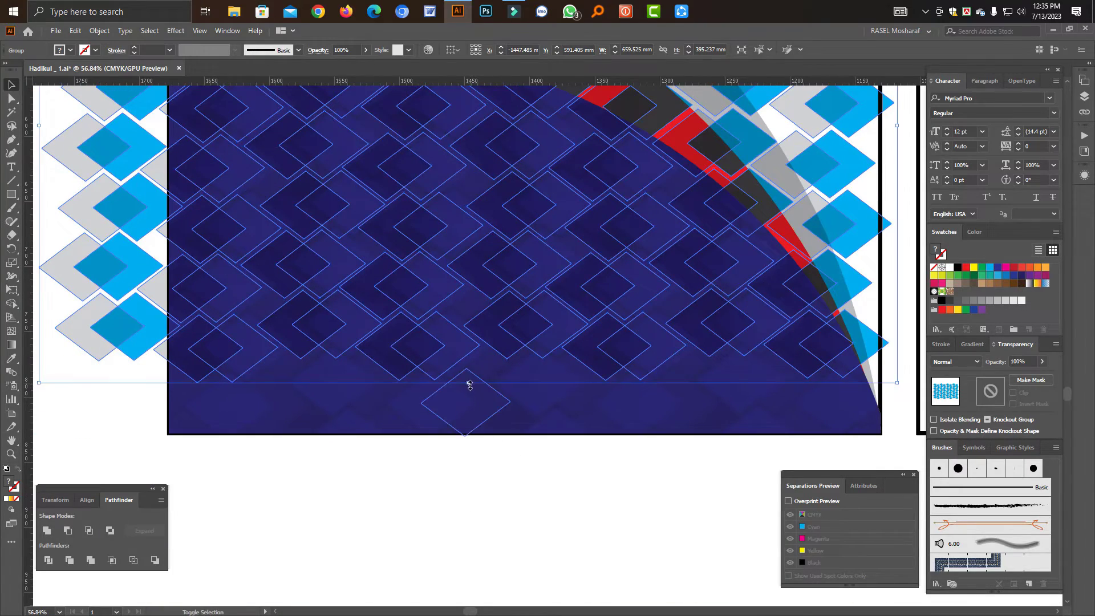
pyautogui.scroll(-2, 469, 385)
pyautogui.press('3')
pyautogui.click(173, 149)
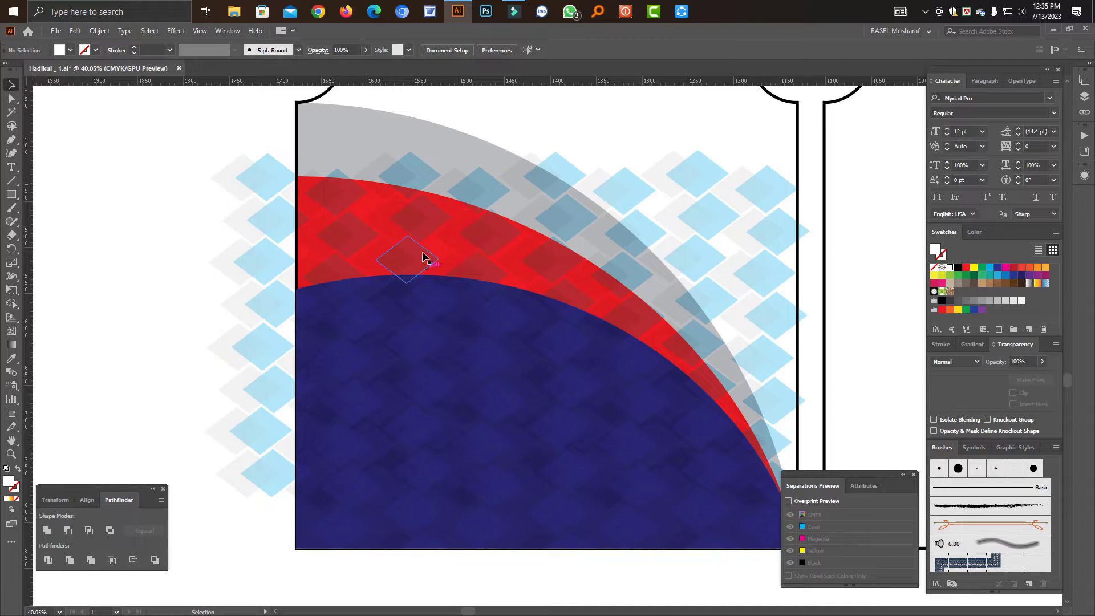
# Step: Hide the loose diamond pattern and the clipped diamond pattern on the navy shape
pyautogui.click(385, 194)
pyautogui.hotkey('ctrl', 'h')
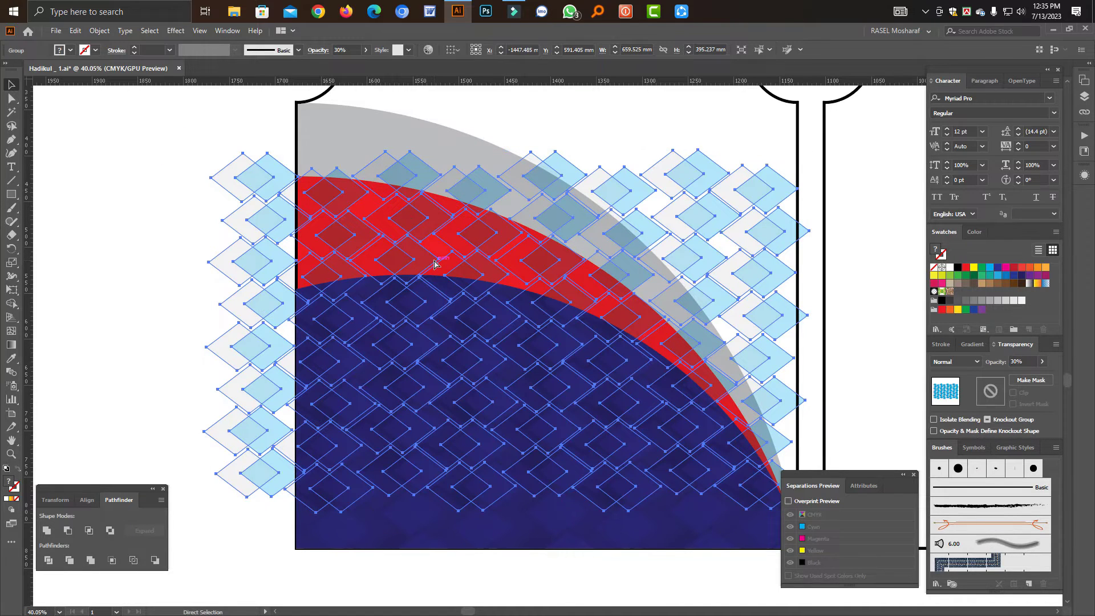
pyautogui.press('3')
pyautogui.click(463, 231)
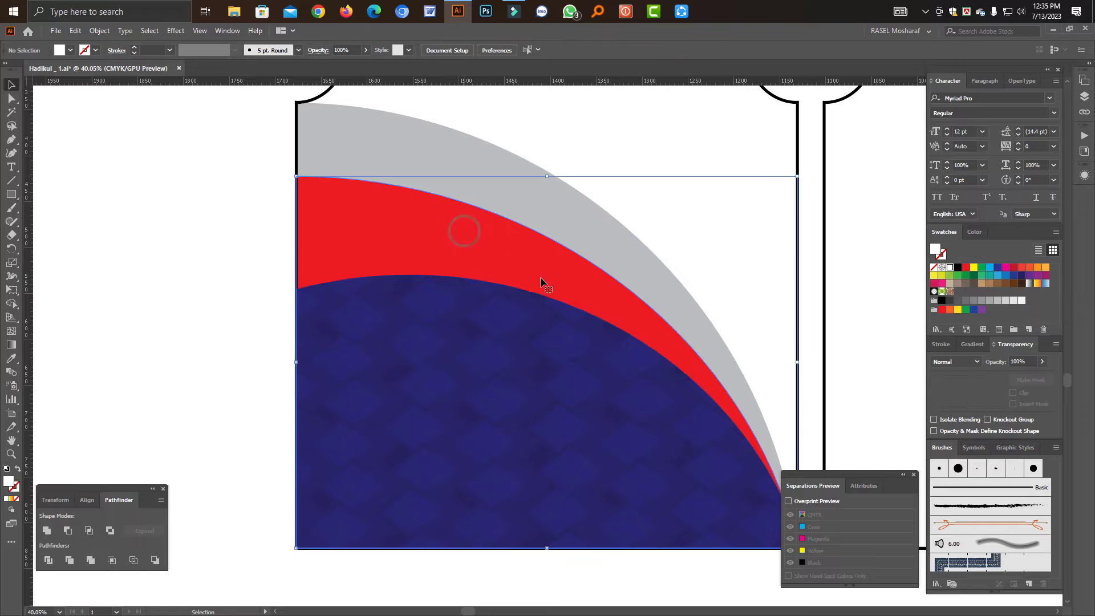
pyautogui.click(534, 318)
pyautogui.hotkey('ctrl', 'x')
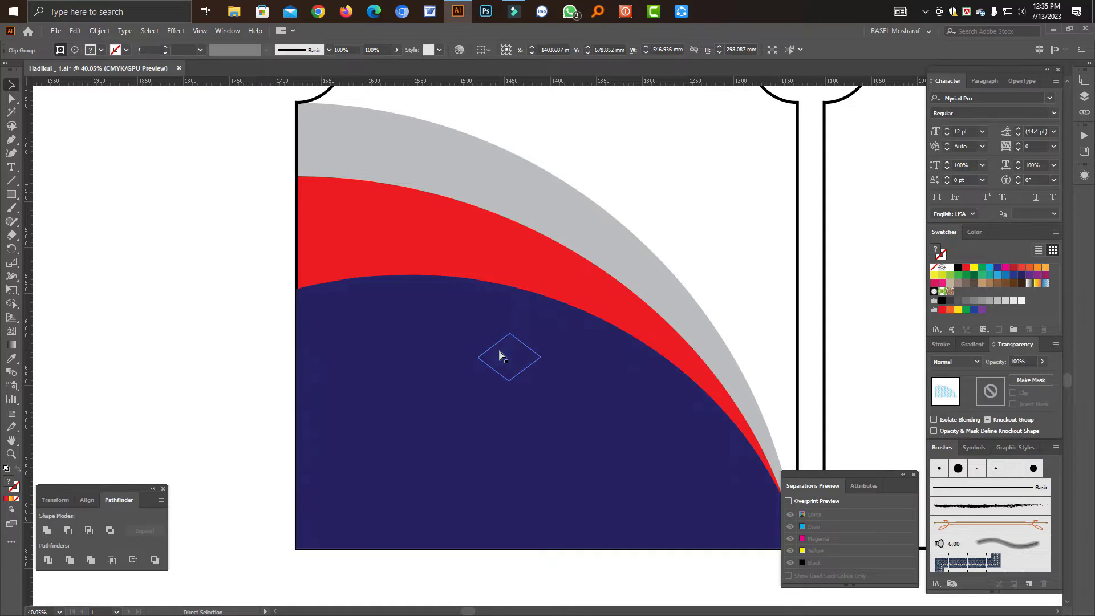
# Step: Select the red and navy shapes and separate the visible red band from the navy area with Shape Builder
pyautogui.click(460, 346)
pyautogui.keyDown('shift'); pyautogui.click(461, 243); pyautogui.keyUp('shift')
pyautogui.keyDown('shift'); pyautogui.click(460, 260); pyautogui.keyUp('shift')
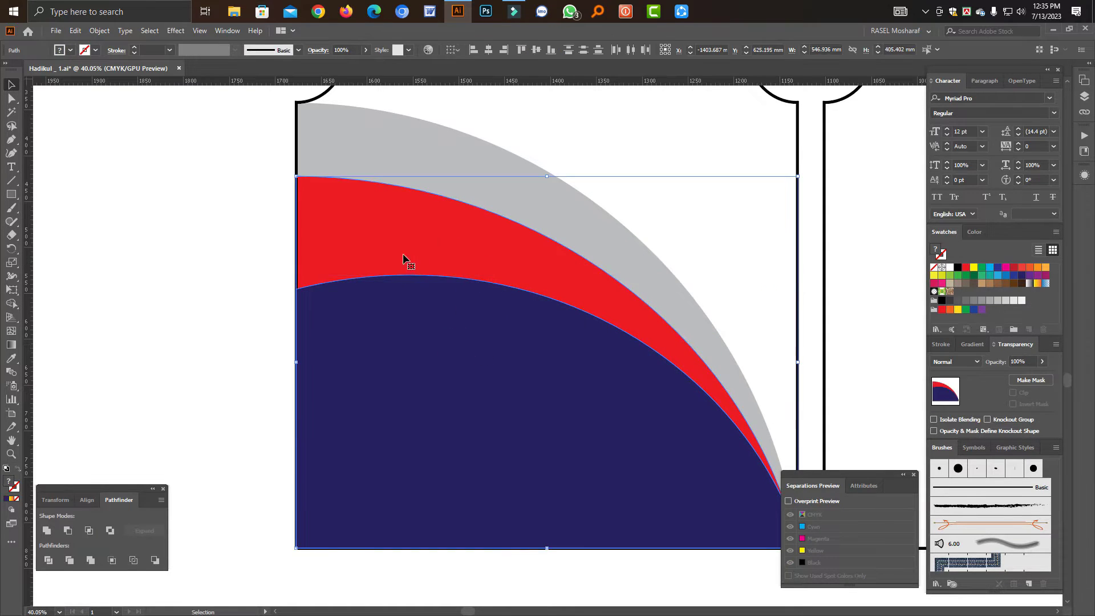
pyautogui.click(12, 303)
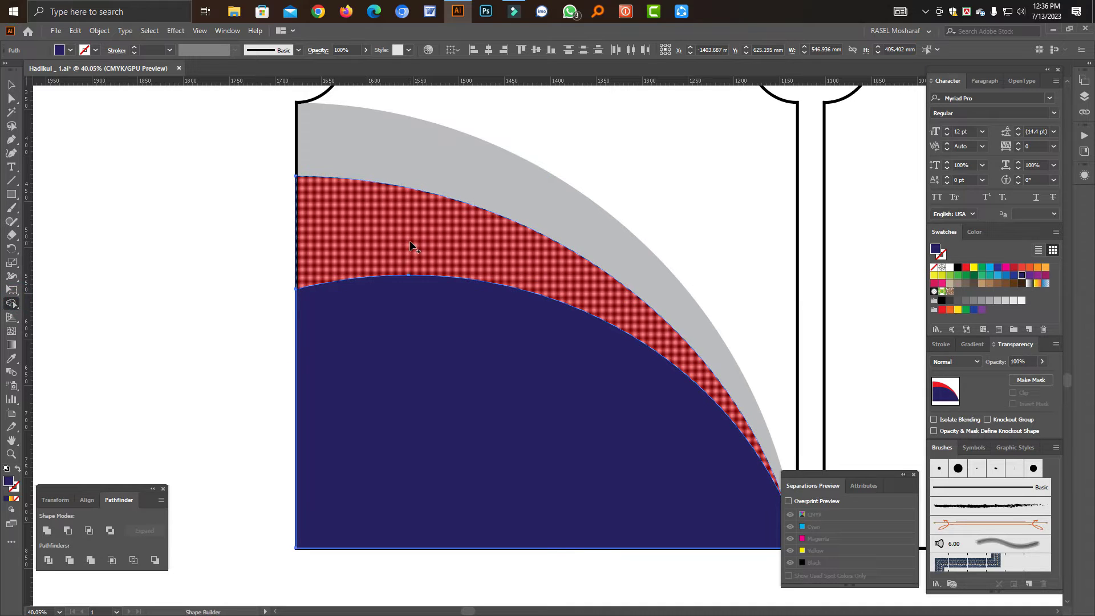
pyautogui.click(410, 243)
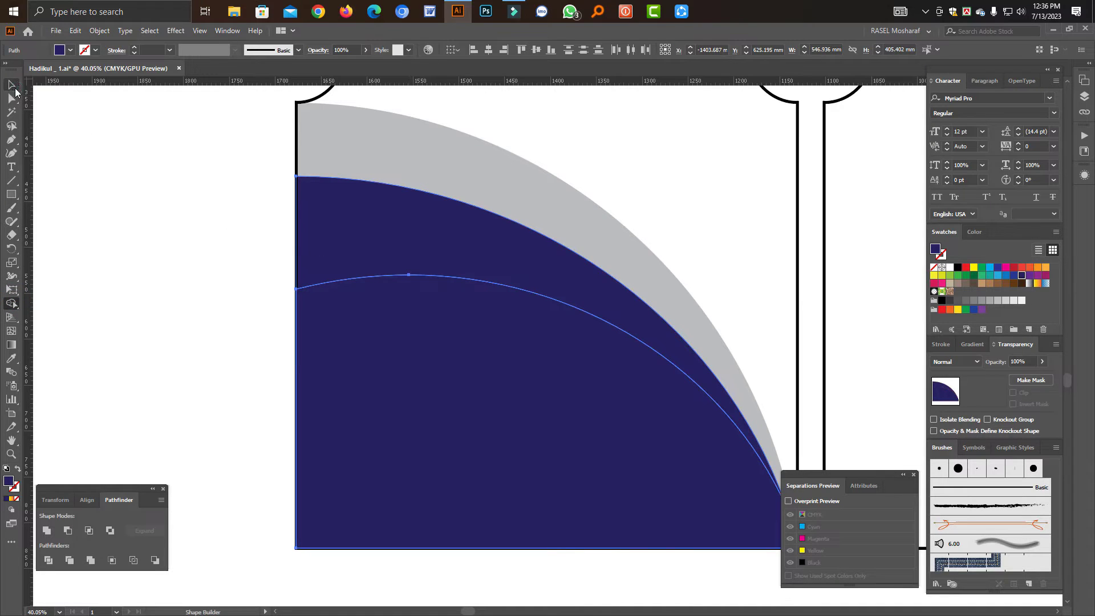
# Step: Fill the separated curved band with red
pyautogui.click(12, 84)
pyautogui.click(78, 151)
pyautogui.moveTo(348, 222); pyautogui.dragTo(382, 228)
pyautogui.hotkey('ctrl', 'z')
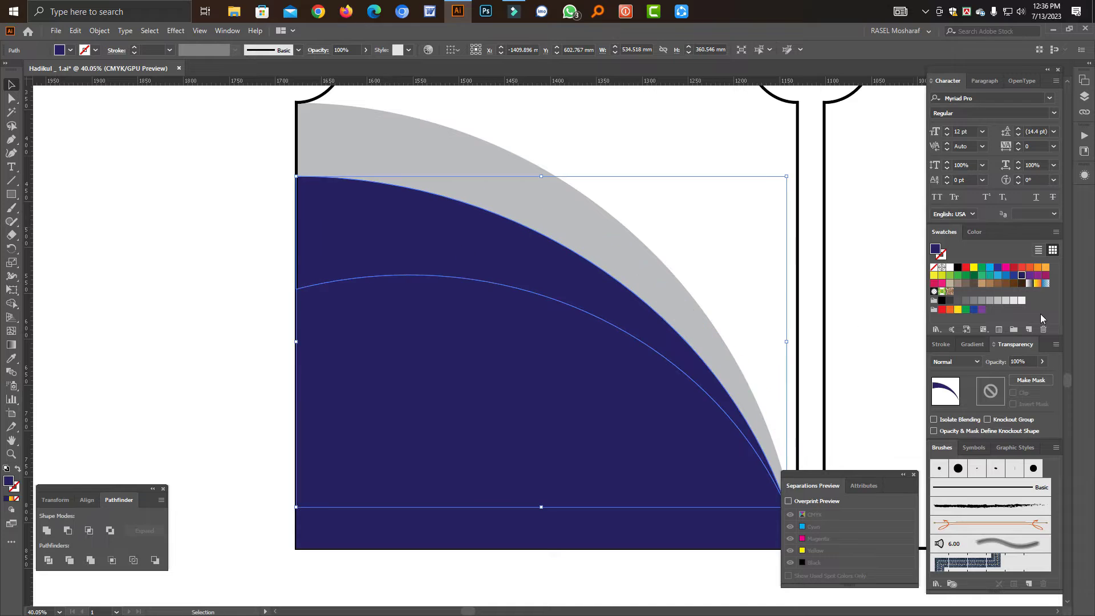
pyautogui.click(966, 268)
pyautogui.click(132, 261)
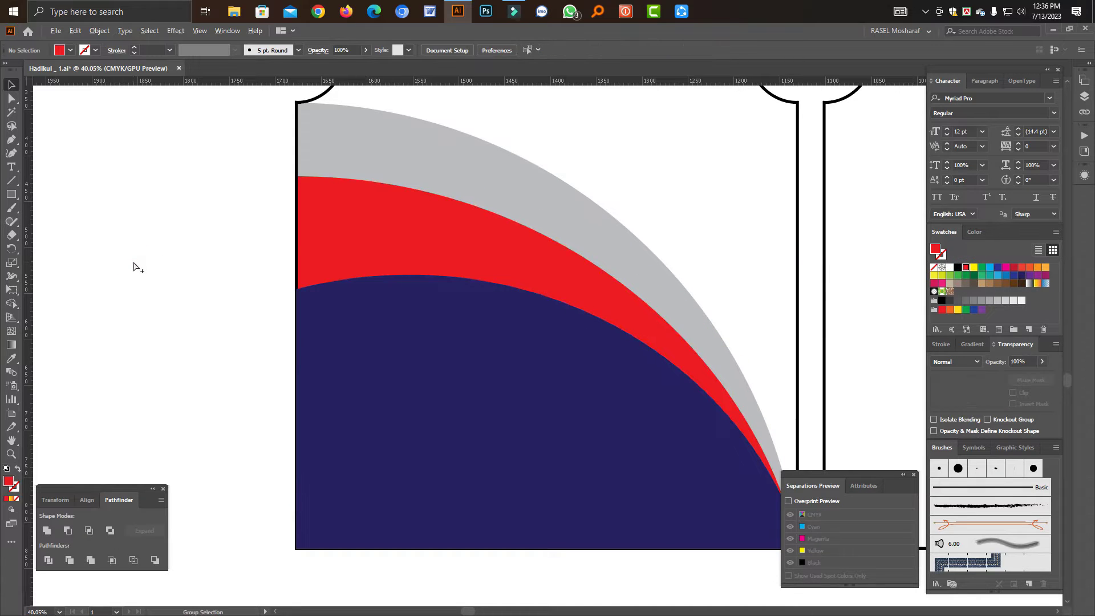
# Step: Show all hidden diamond patterns and bring the red band to the front
pyautogui.hotkey('ctrl', 'alt', '3')
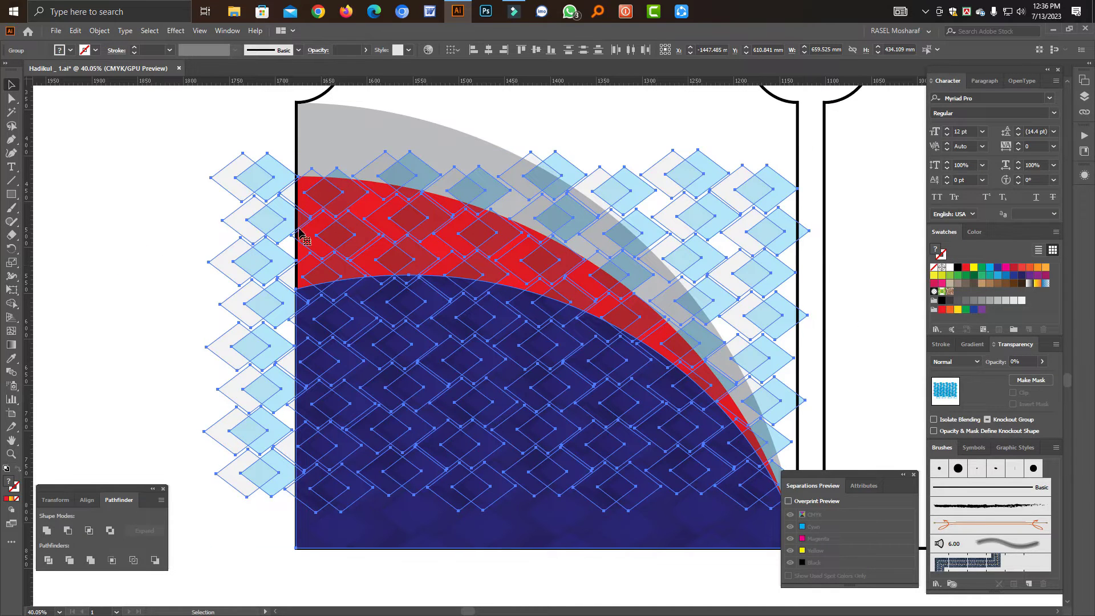
pyautogui.click(299, 234)
pyautogui.click(132, 143)
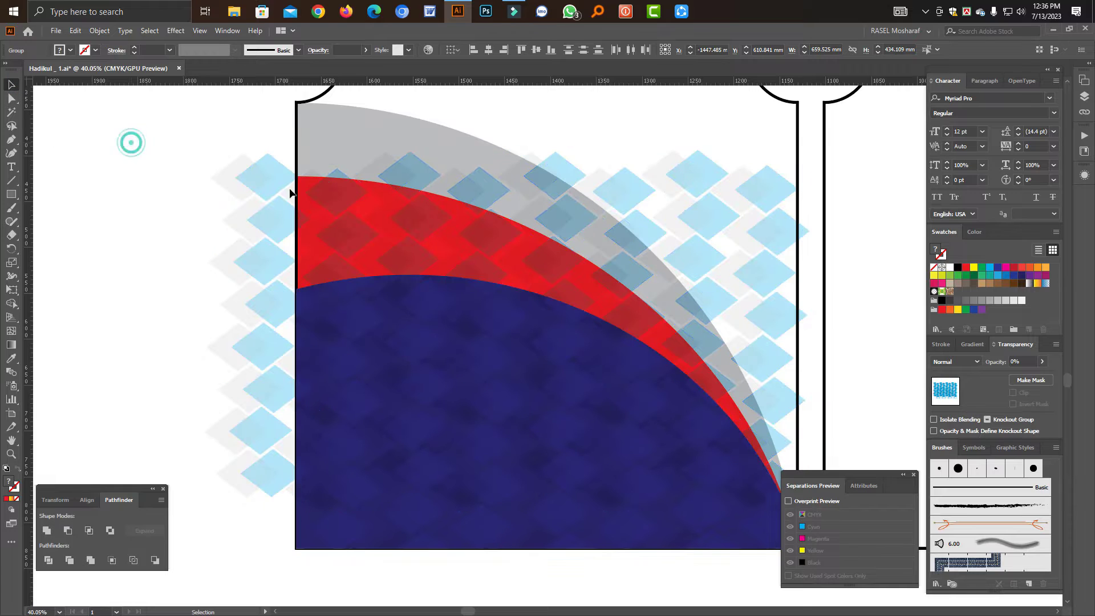
pyautogui.hotkey('ctrl', 'space')
pyautogui.moveTo(288, 160); pyautogui.dragTo(378, 254)
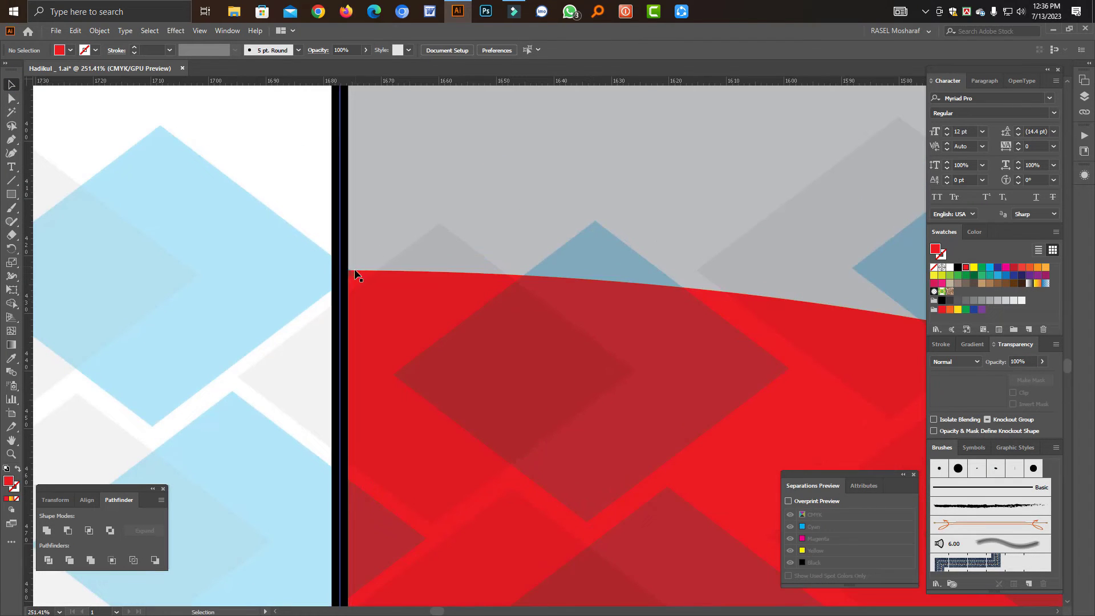
pyautogui.click(361, 272)
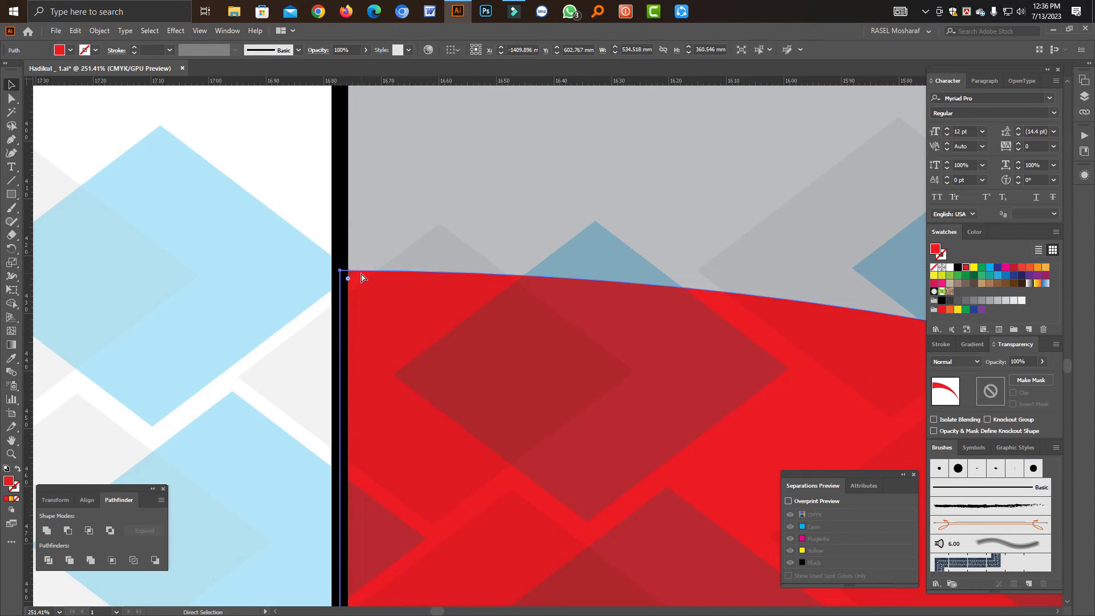
pyautogui.press('v')
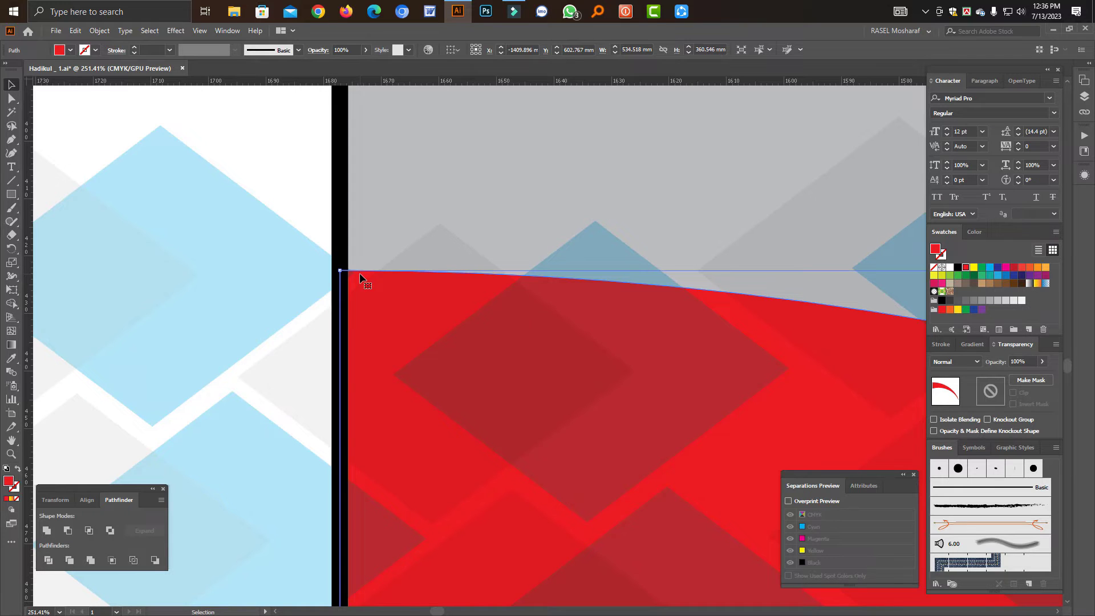
pyautogui.hotkey('ctrl', 'shift', ']')
# Step: Clip the loose diamond pattern to the red band's shape with a clipping mask
pyautogui.hotkey('ctrl', 'space')
pyautogui.moveTo(525, 329); pyautogui.dragTo(286, 328)
pyautogui.moveTo(529, 381); pyautogui.dragTo(323, 303)
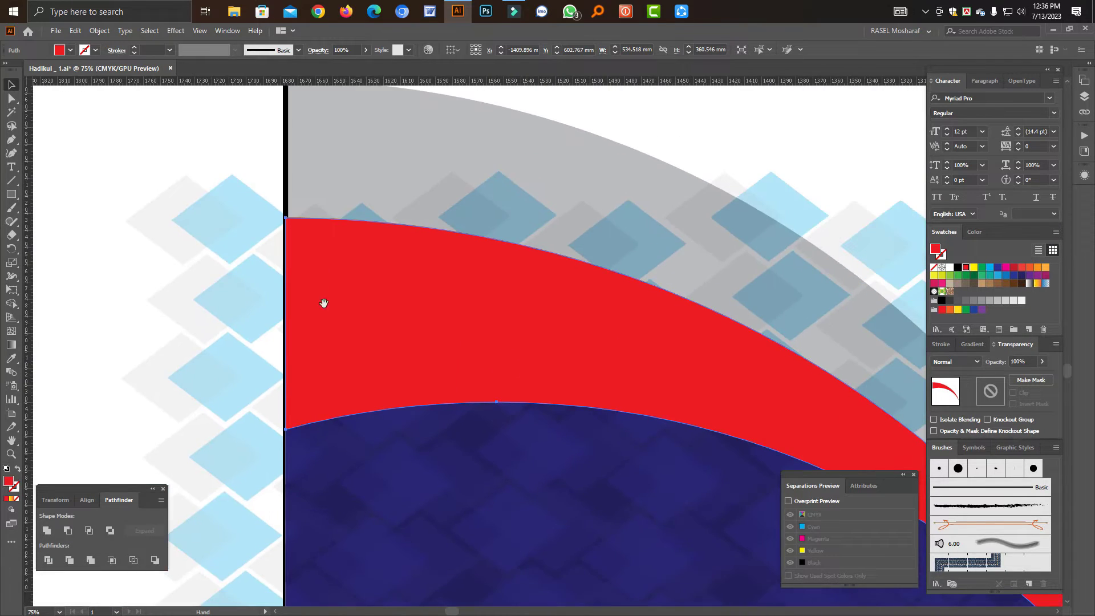
pyautogui.click(260, 313)
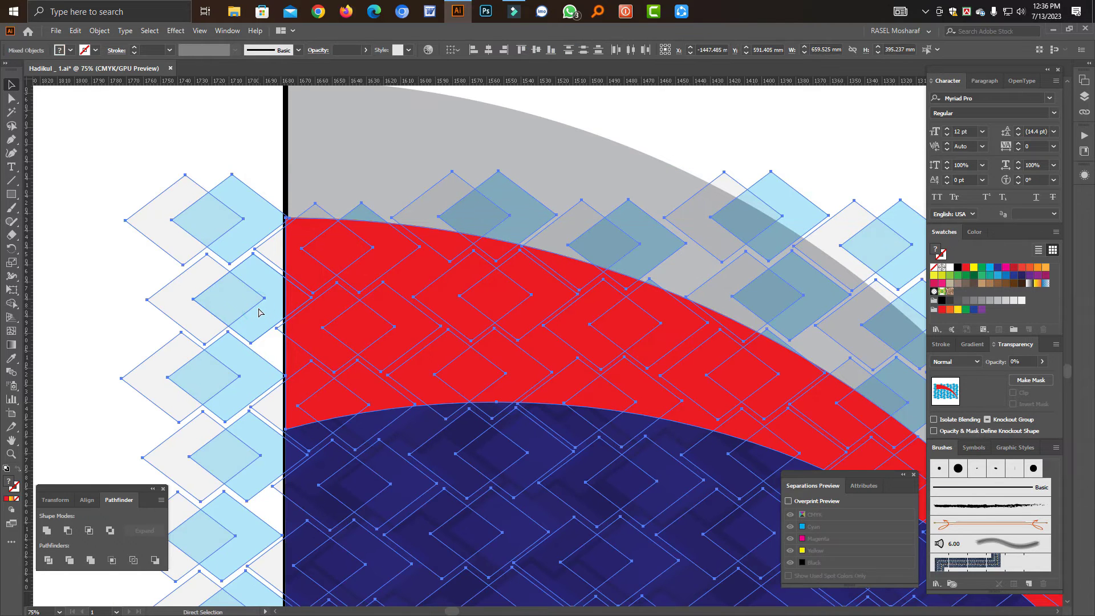
pyautogui.hotkey('ctrl', '7')
pyautogui.click(170, 280)
pyautogui.hotkey('ctrl', 'space')
pyautogui.moveTo(620, 362); pyautogui.dragTo(428, 361)
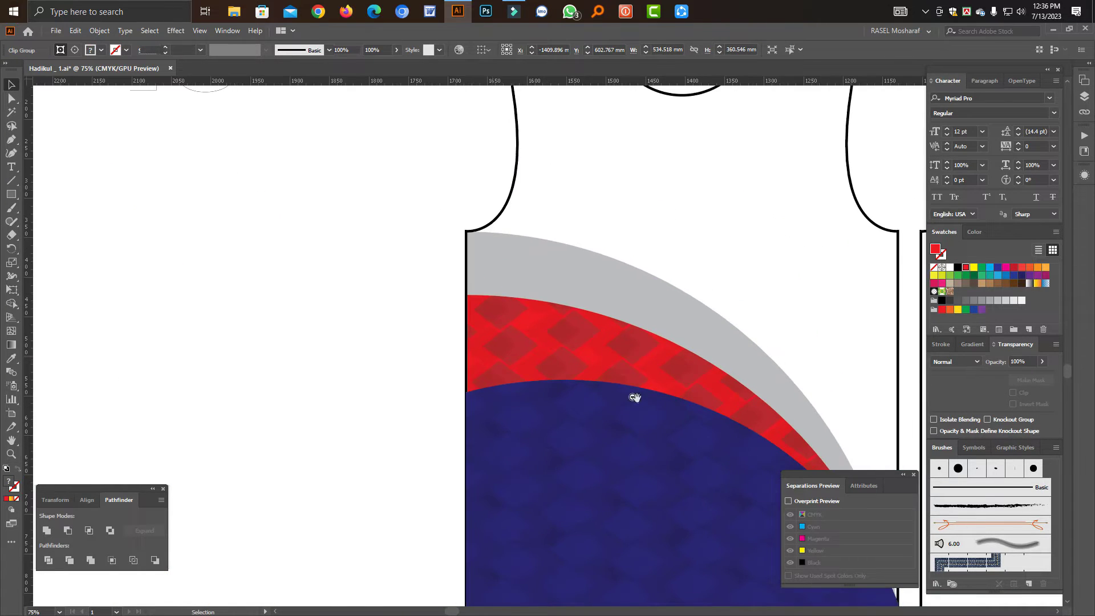
pyautogui.moveTo(630, 398); pyautogui.dragTo(400, 322)
pyautogui.click(455, 375)
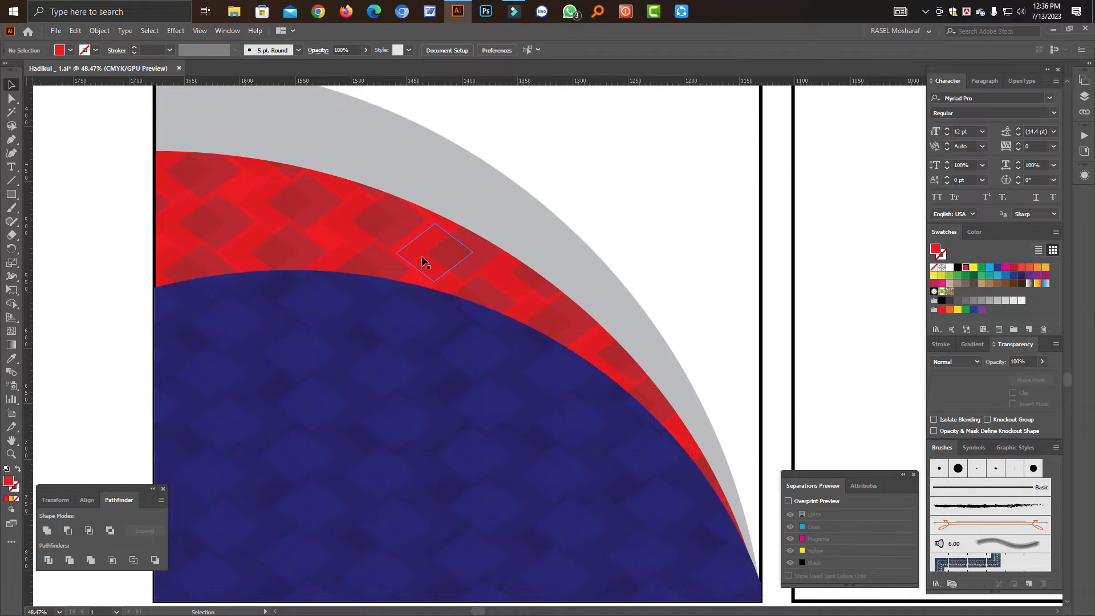
# Step: Copy the navy shape in place and scale the copy to about 178 × 97 mm at the panel's bottom-left corner
pyautogui.scroll(-3, 422, 261)
pyautogui.click(427, 416)
pyautogui.moveTo(408, 425); pyautogui.dragTo(408, 484)
pyautogui.hotkey('ctrl', 'z')
pyautogui.keyDown('ctrl'); pyautogui.click(419, 442); pyautogui.keyUp('ctrl')
pyautogui.click(417, 445)
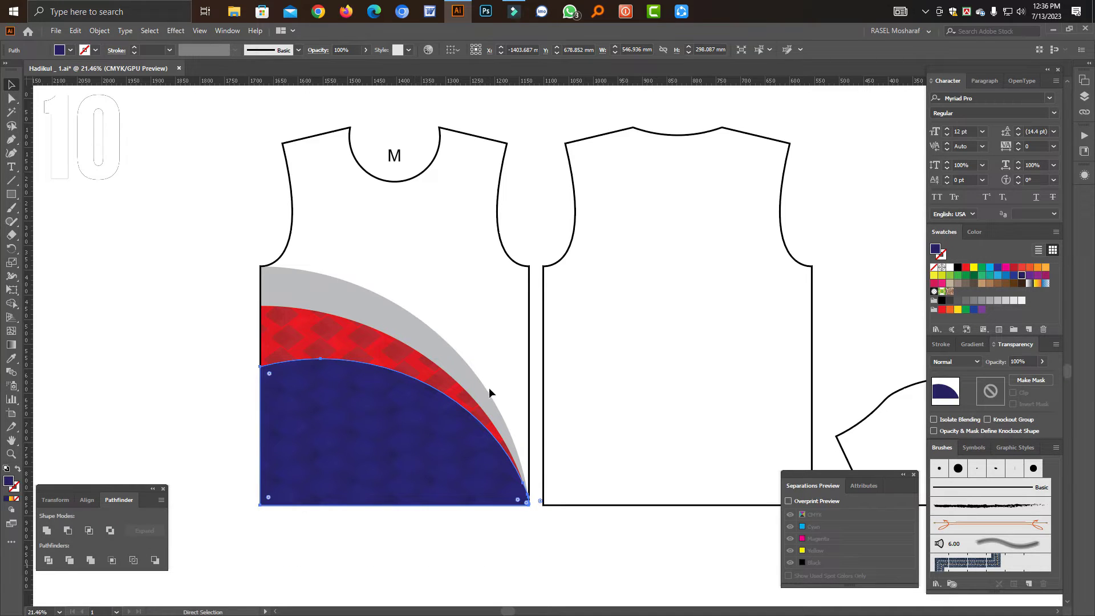
pyautogui.moveTo(528, 359); pyautogui.dragTo(433, 458)
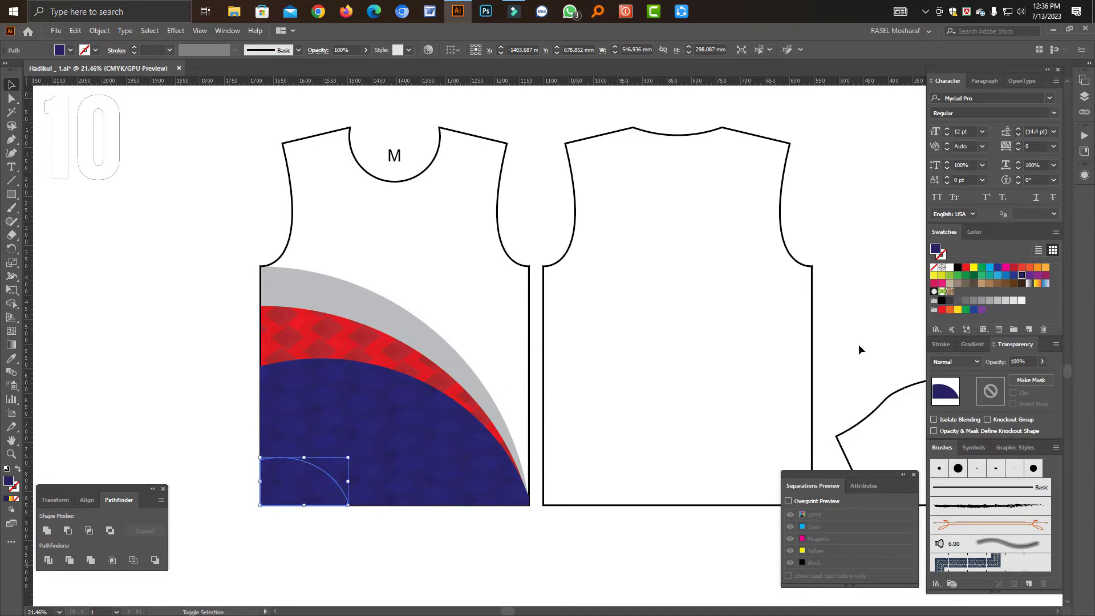
# Step: Try cyan and blue fills on the small corner shape and settle on purple
pyautogui.click(991, 267)
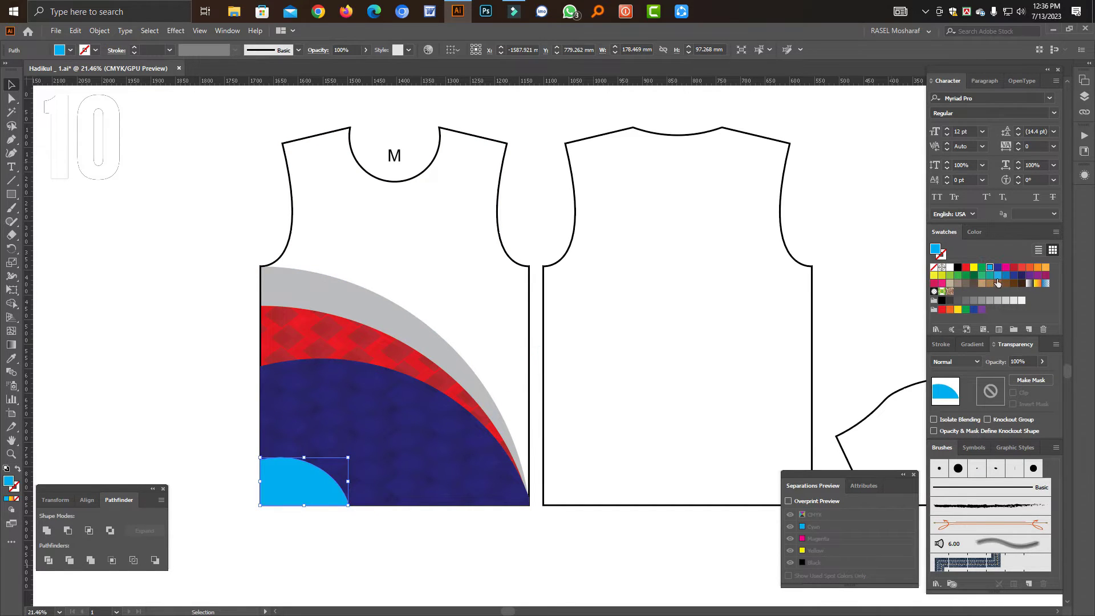
pyautogui.click(1004, 275)
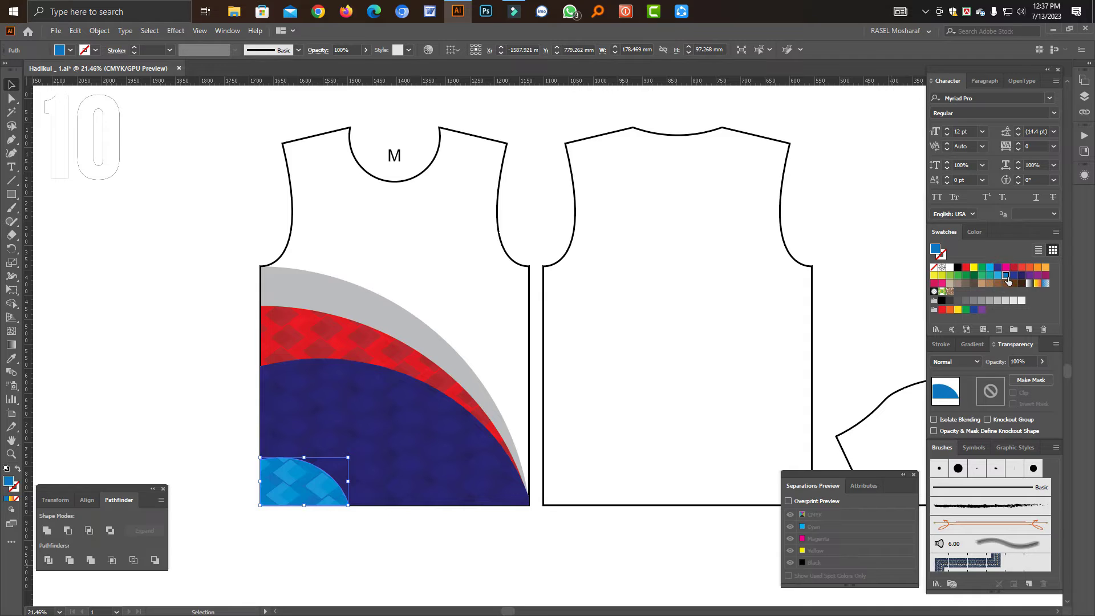
pyautogui.click(1014, 275)
pyautogui.click(445, 572)
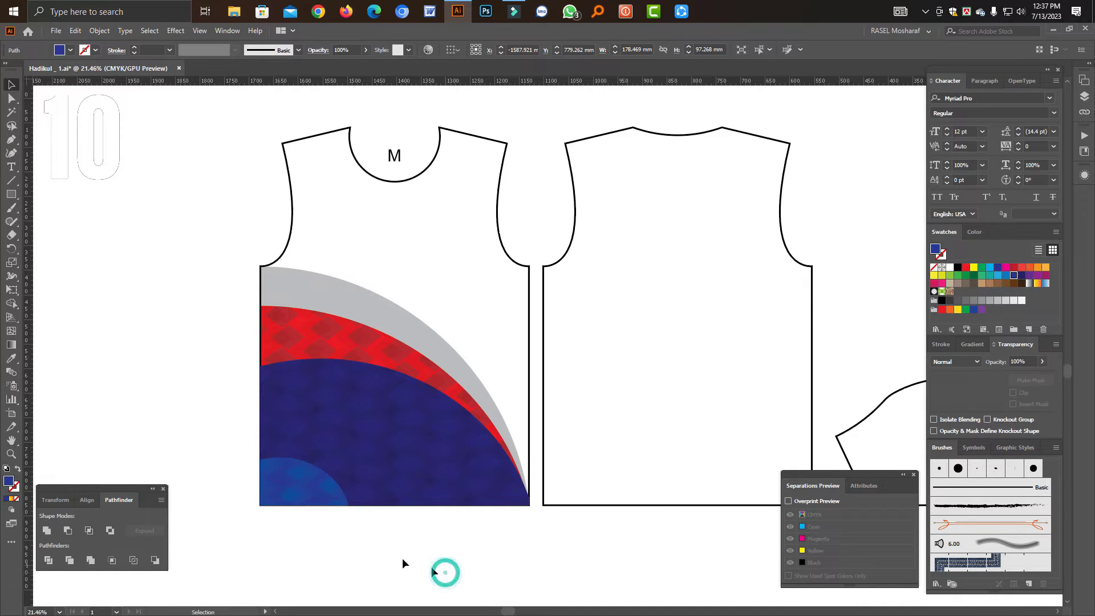
pyautogui.click(334, 500)
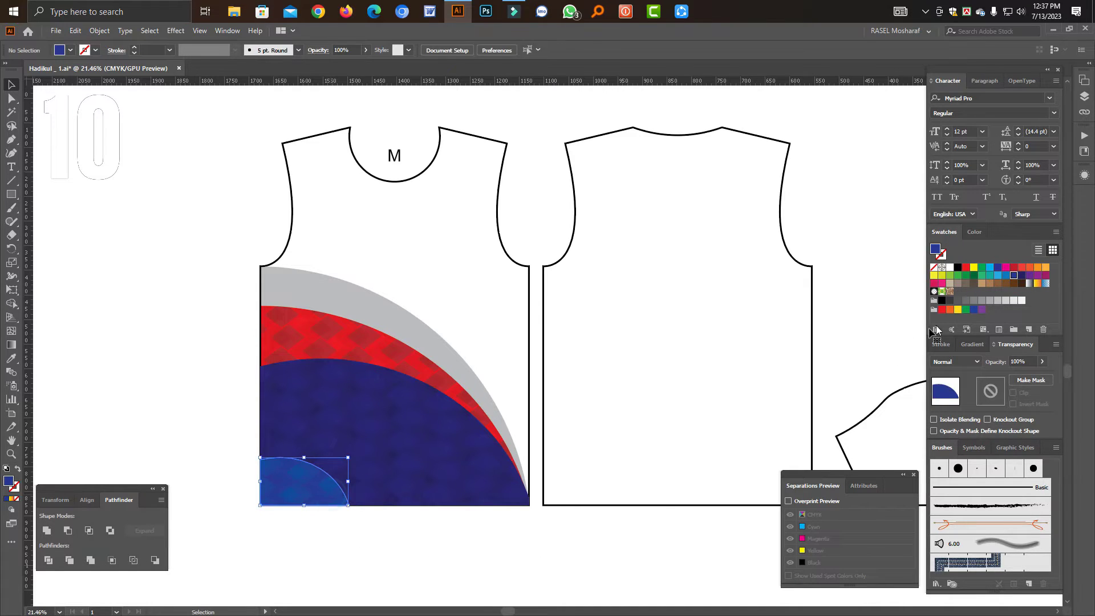
pyautogui.click(1029, 276)
pyautogui.press('a')
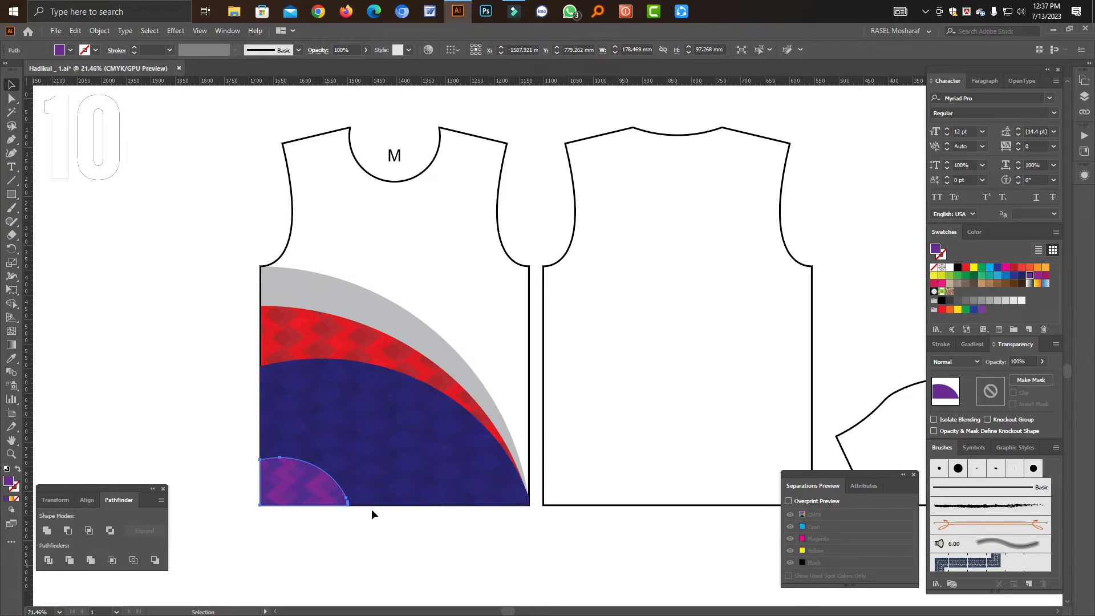
# Step: Place an enlarged copy of the purple shape, about 215 × 117 mm, behind it and fill the copy with blue
pyautogui.keyDown('shift'); pyautogui.click(354, 452); pyautogui.keyUp('shift')
pyautogui.keyDown('shift'); pyautogui.click(350, 458); pyautogui.keyUp('shift')
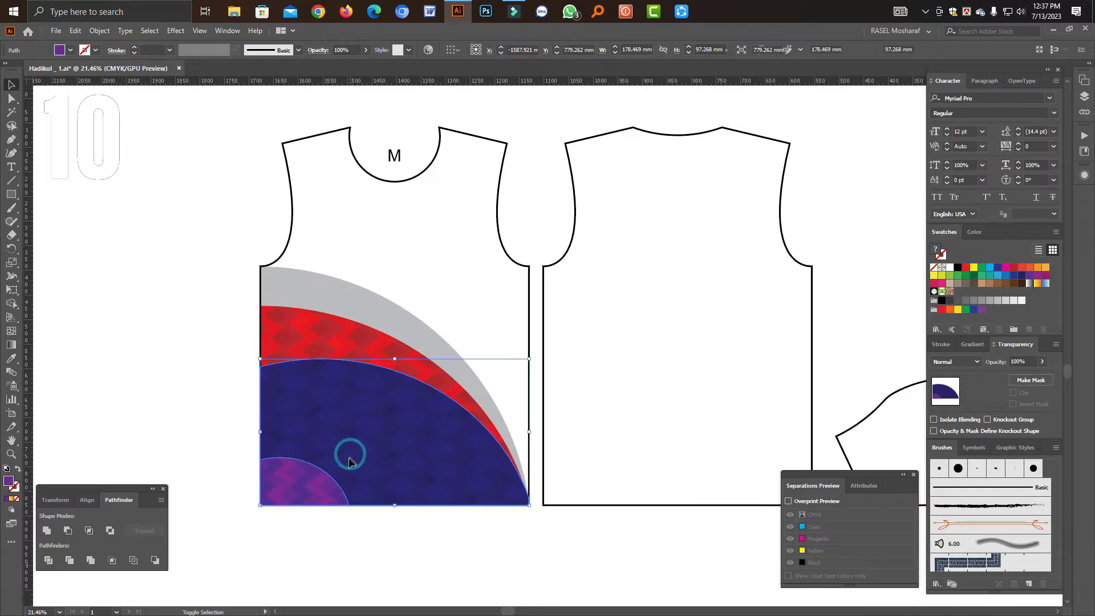
pyautogui.keyDown('shift'); pyautogui.click(407, 479); pyautogui.keyUp('shift')
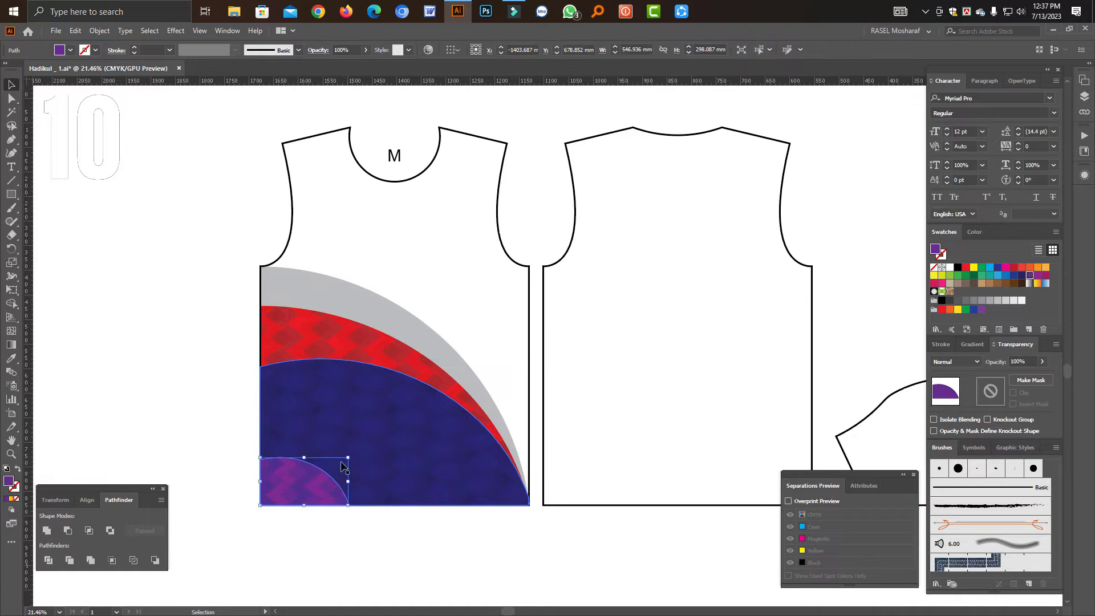
pyautogui.moveTo(349, 456); pyautogui.dragTo(366, 448)
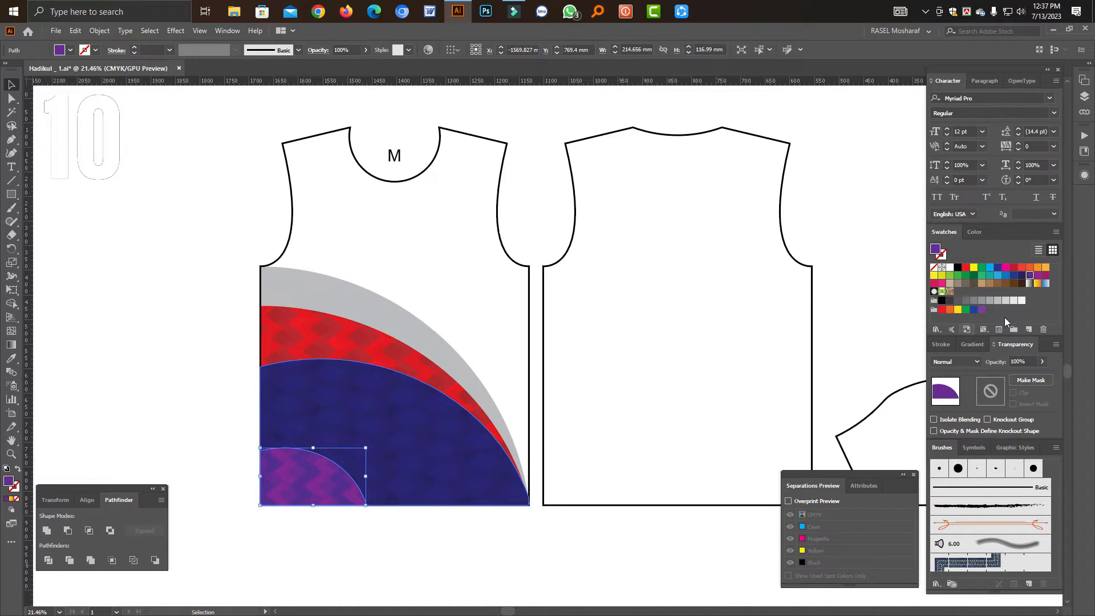
pyautogui.click(1014, 276)
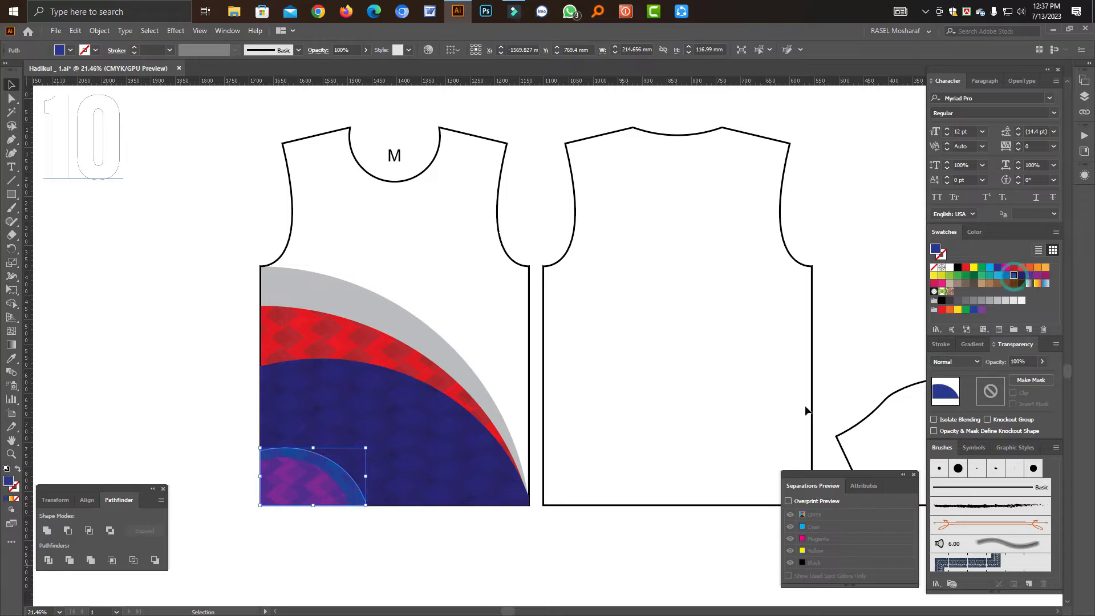
pyautogui.click(454, 586)
# Step: Group all the curved bands and their diamond patterns on the front panel
pyautogui.moveTo(464, 551); pyautogui.dragTo(358, 560)
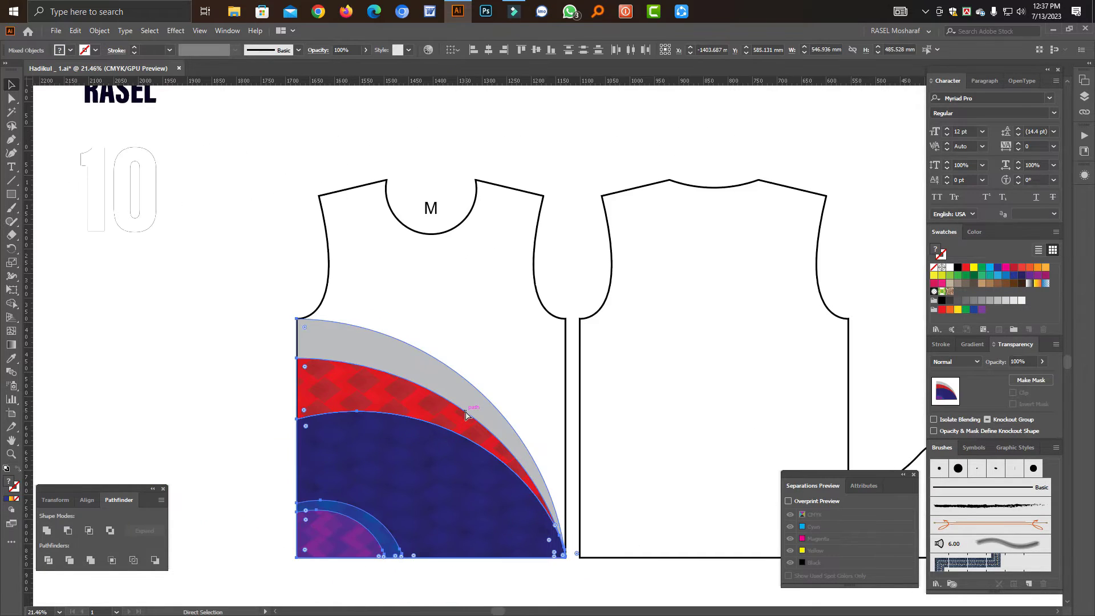
pyautogui.hotkey('ctrl', 'g')
pyautogui.hotkey('ctrl', 'space')
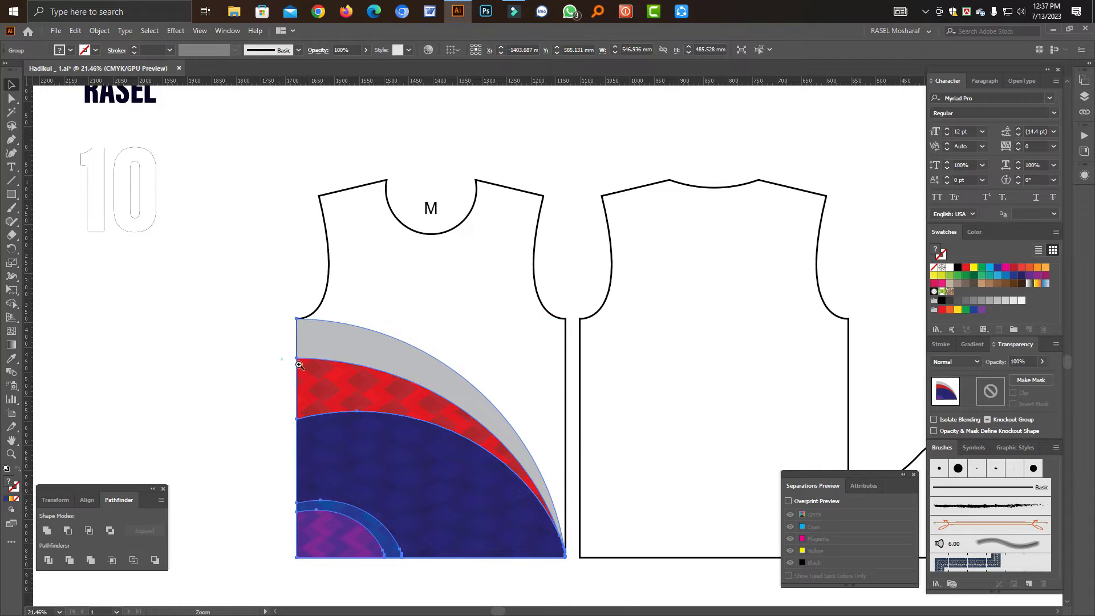
# Step: Bring the front panel's outline in front of the grouped colour bands
pyautogui.moveTo(283, 359); pyautogui.dragTo(464, 396)
pyautogui.press('v')
pyautogui.click(392, 252)
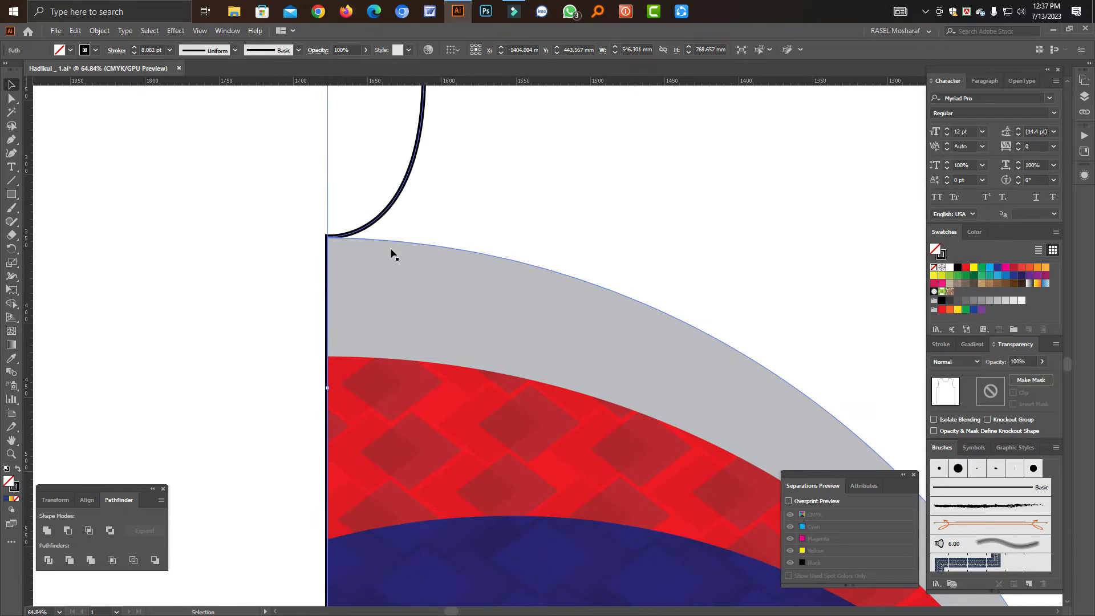
pyautogui.hotkey('ctrl', 'shift', ']')
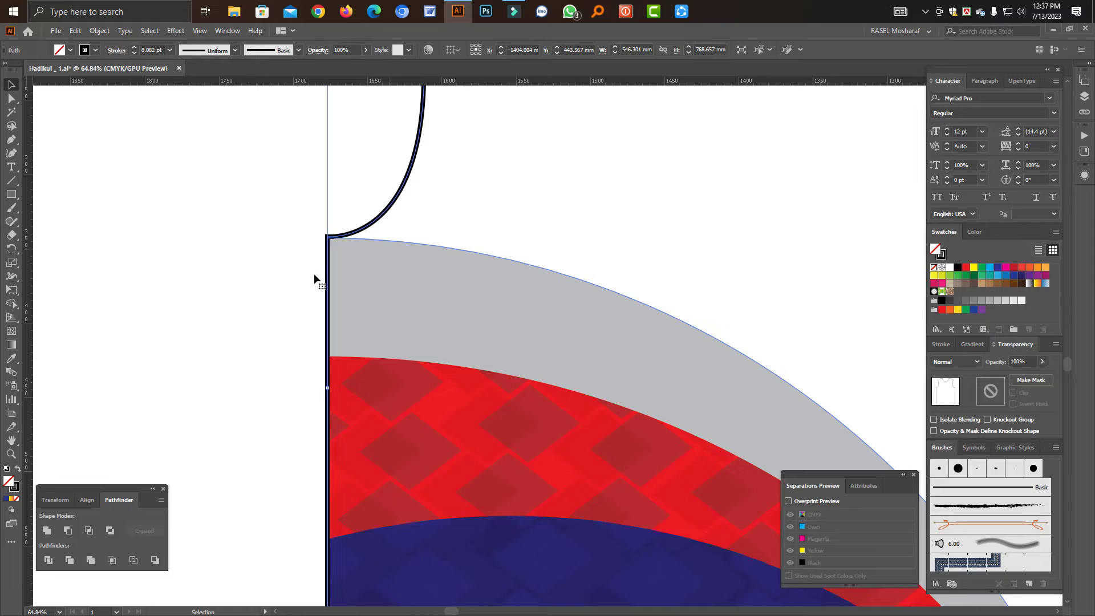
# Step: Try recolouring the front panel's outline to a light grey with K at 27%
pyautogui.click(15, 489)
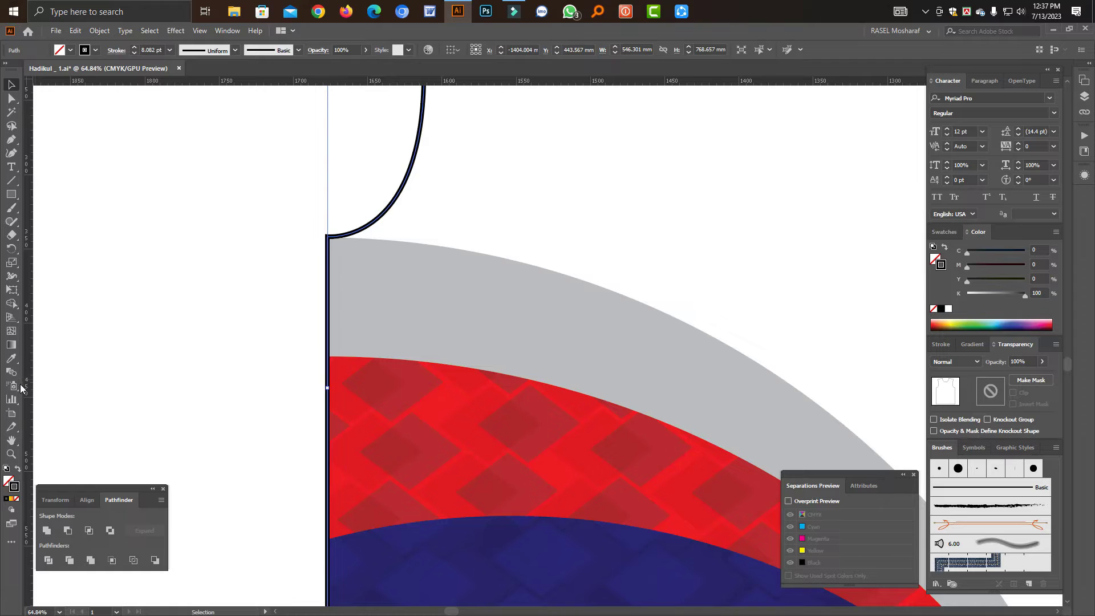
pyautogui.click(17, 469)
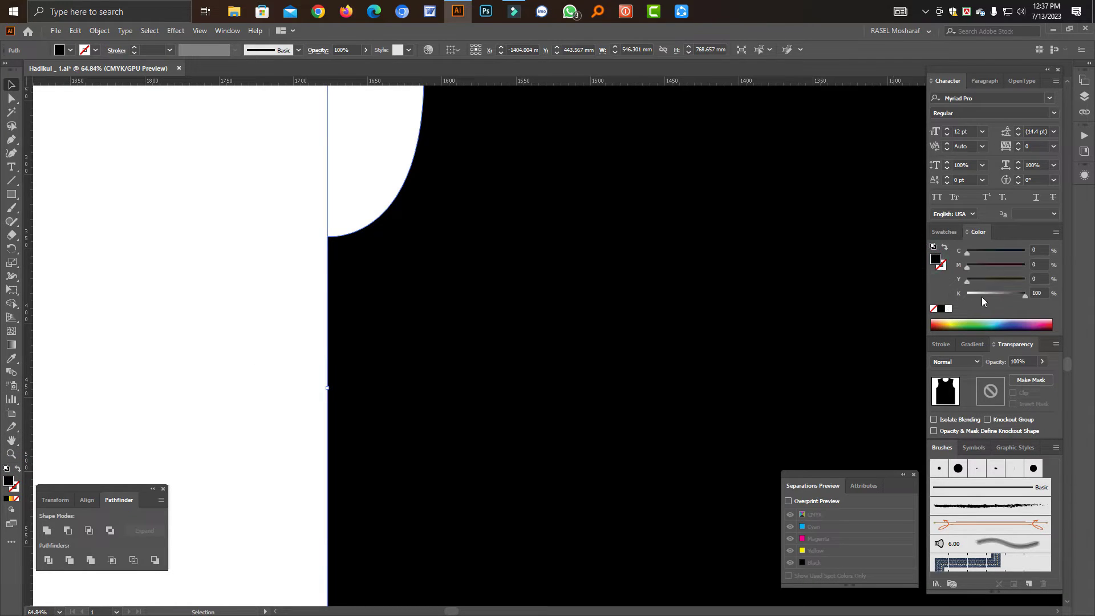
pyautogui.click(983, 294)
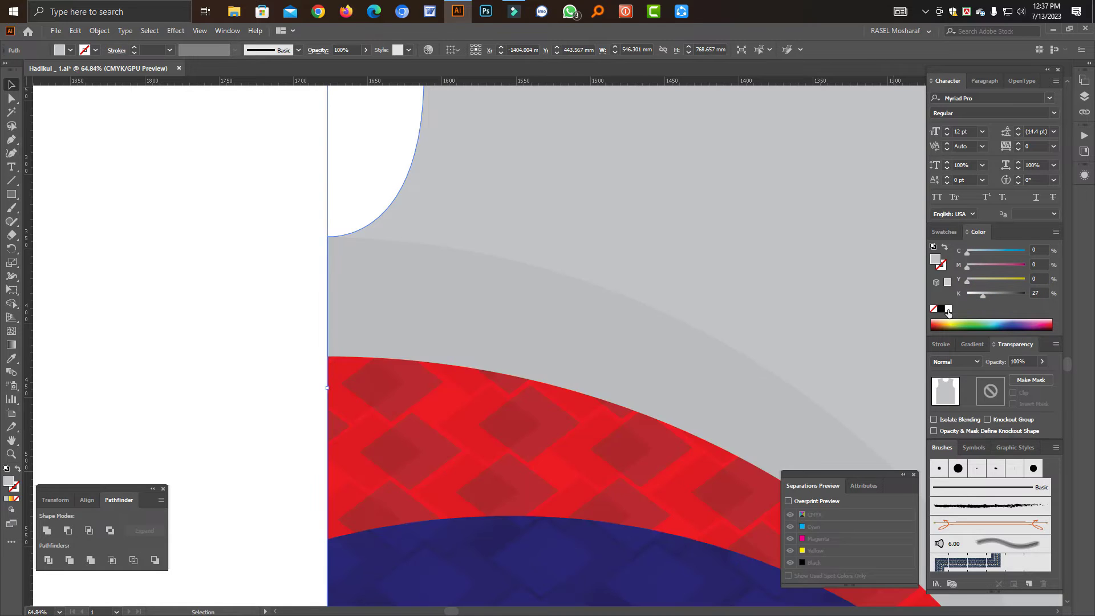
pyautogui.moveTo(310, 367); pyautogui.dragTo(489, 434)
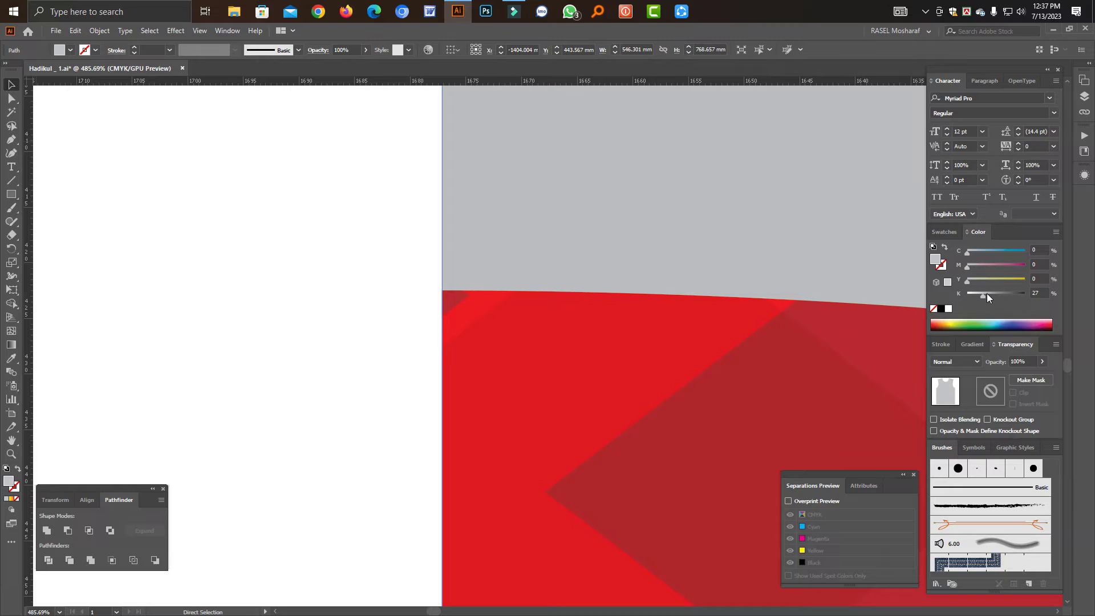
pyautogui.press('v')
pyautogui.click(17, 469)
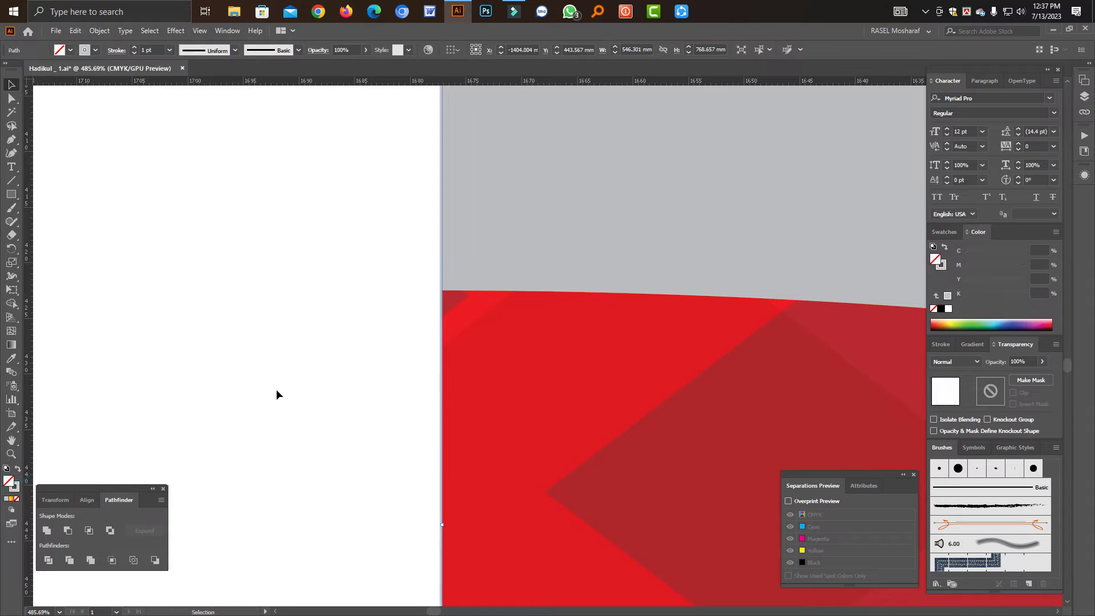
# Step: Set the front panel's outline colour to 100% black
pyautogui.click(276, 389)
pyautogui.press('a')
pyautogui.press('v')
pyautogui.click(443, 286)
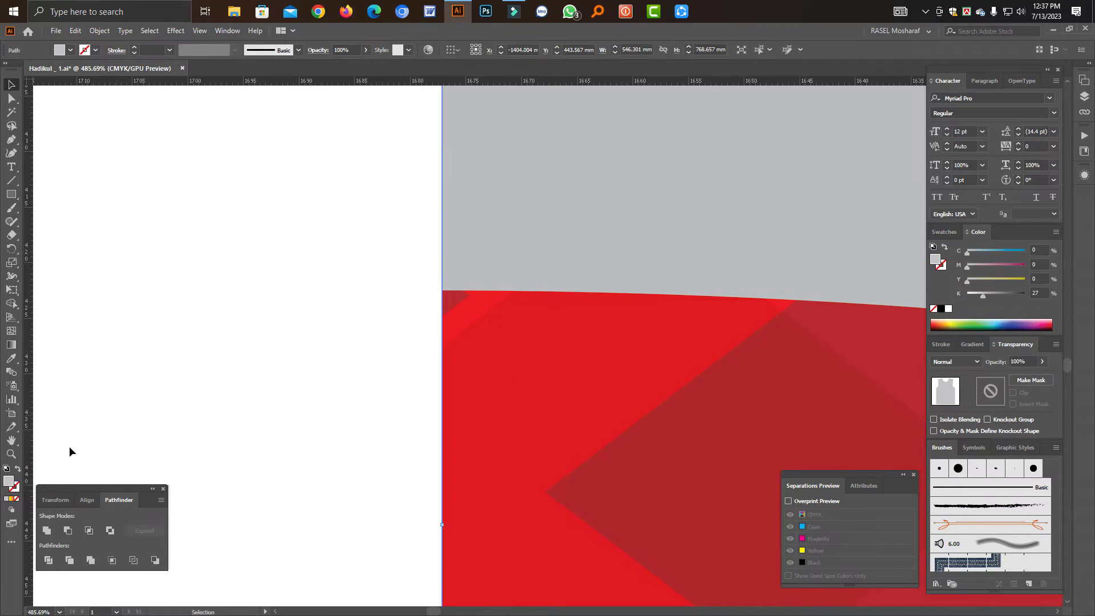
pyautogui.moveTo(1002, 292); pyautogui.dragTo(1026, 293)
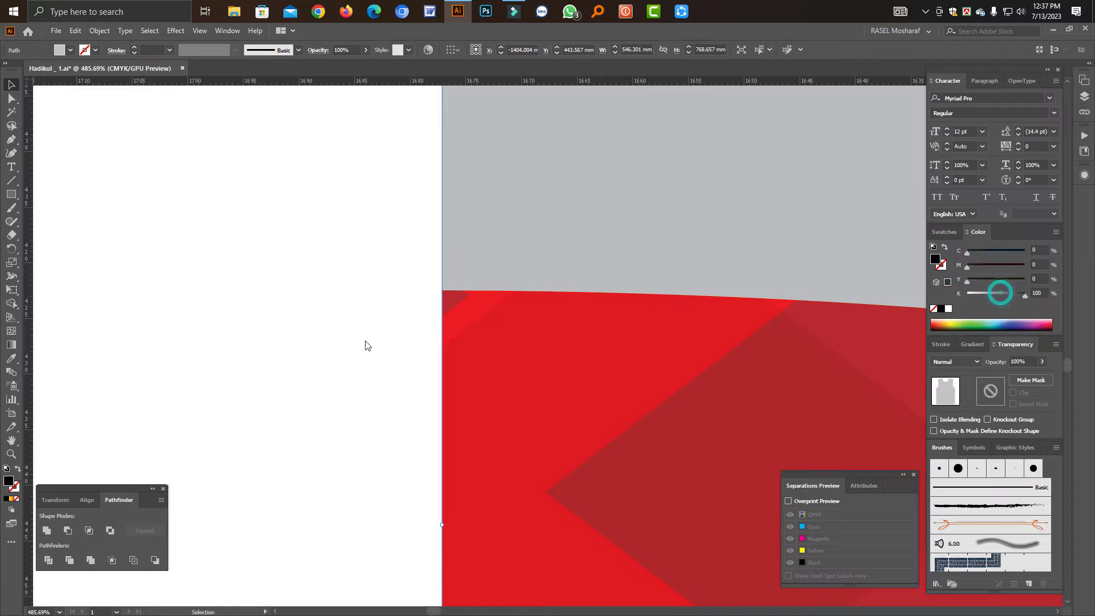
pyautogui.click(17, 469)
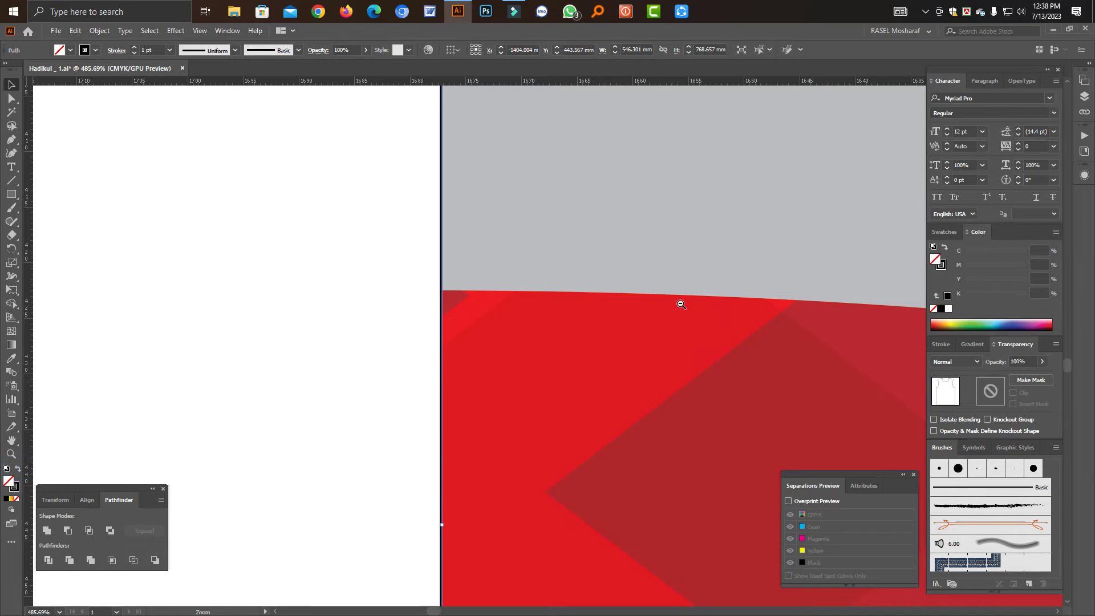
# Step: Copy the back panel's outline style onto the front panel's outline with the Eyedropper
pyautogui.moveTo(648, 291); pyautogui.dragTo(234, 367)
pyautogui.moveTo(501, 283); pyautogui.dragTo(436, 348)
pyautogui.click(11, 358)
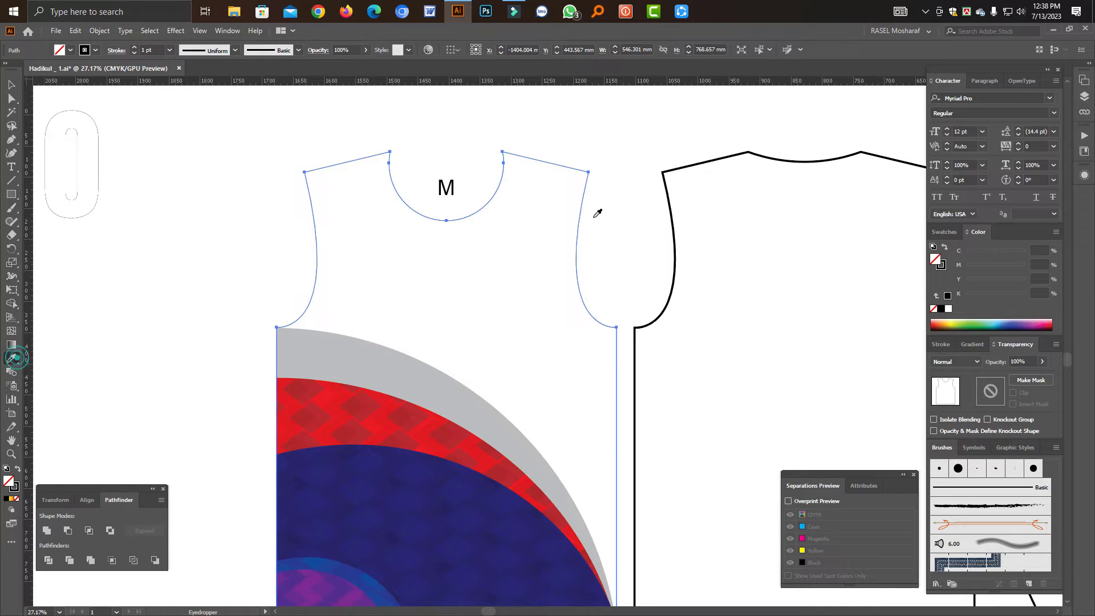
pyautogui.click(679, 168)
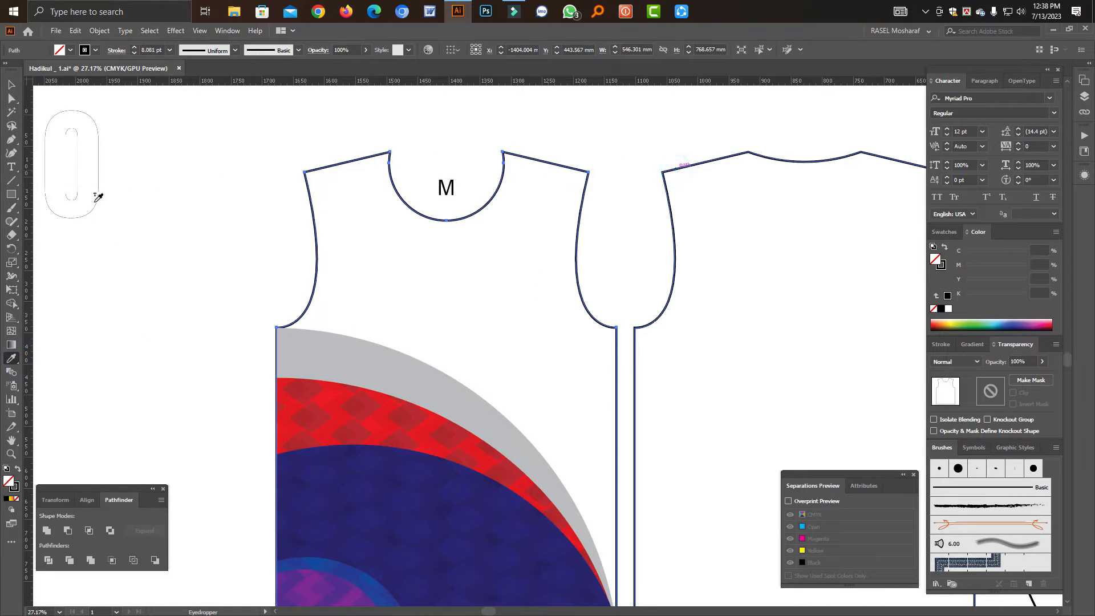
pyautogui.click(11, 85)
pyautogui.moveTo(322, 166); pyautogui.dragTo(336, 198)
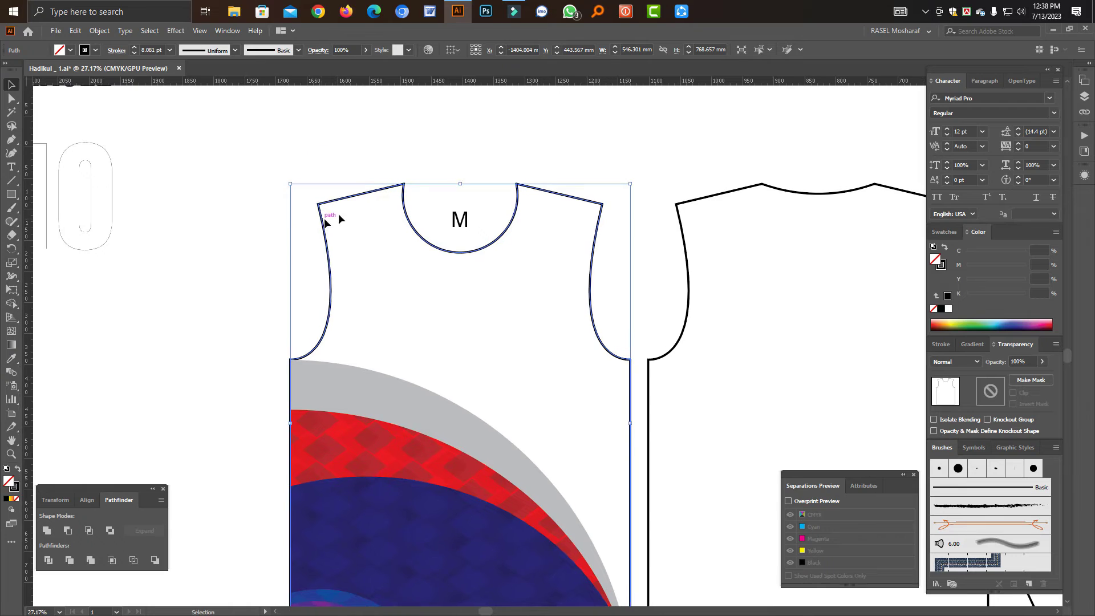
pyautogui.click(376, 159)
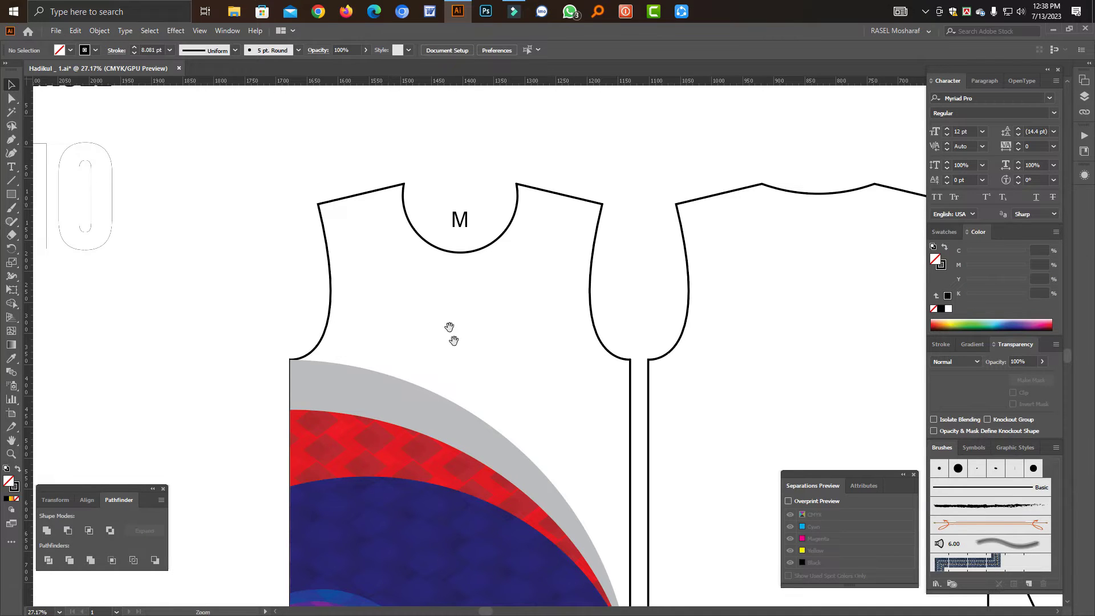
# Step: Move the Kohinoor Graphics artwork nearer the jersey and place its round badge on the front panel's chest, towards the right armhole
pyautogui.moveTo(462, 345); pyautogui.dragTo(517, 289)
pyautogui.moveTo(578, 308); pyautogui.dragTo(502, 361)
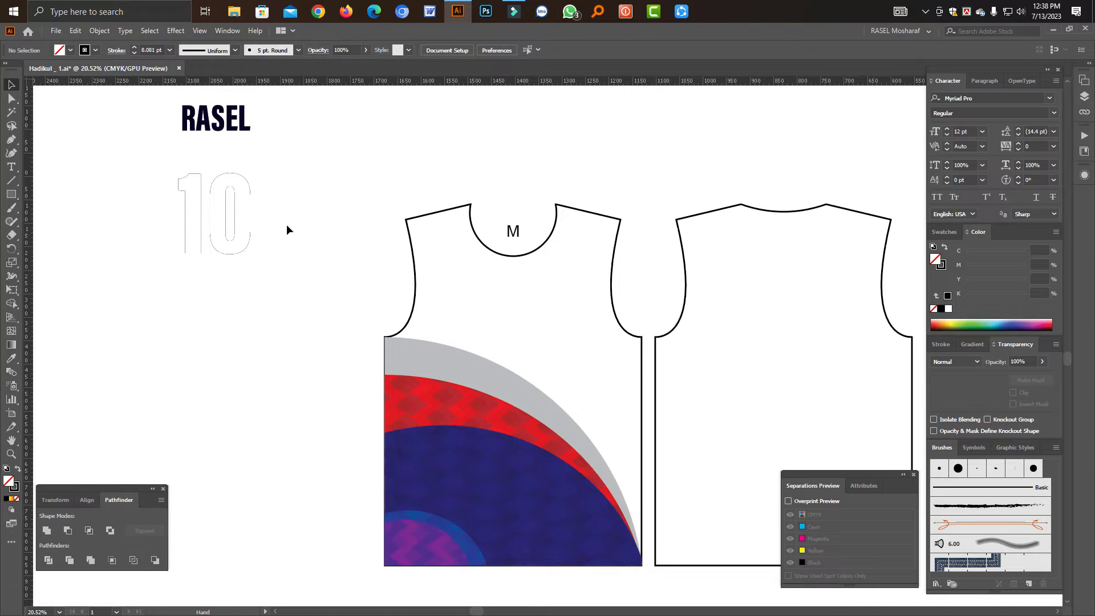
pyautogui.moveTo(361, 252); pyautogui.dragTo(643, 259)
pyautogui.moveTo(396, 303); pyautogui.dragTo(197, 84)
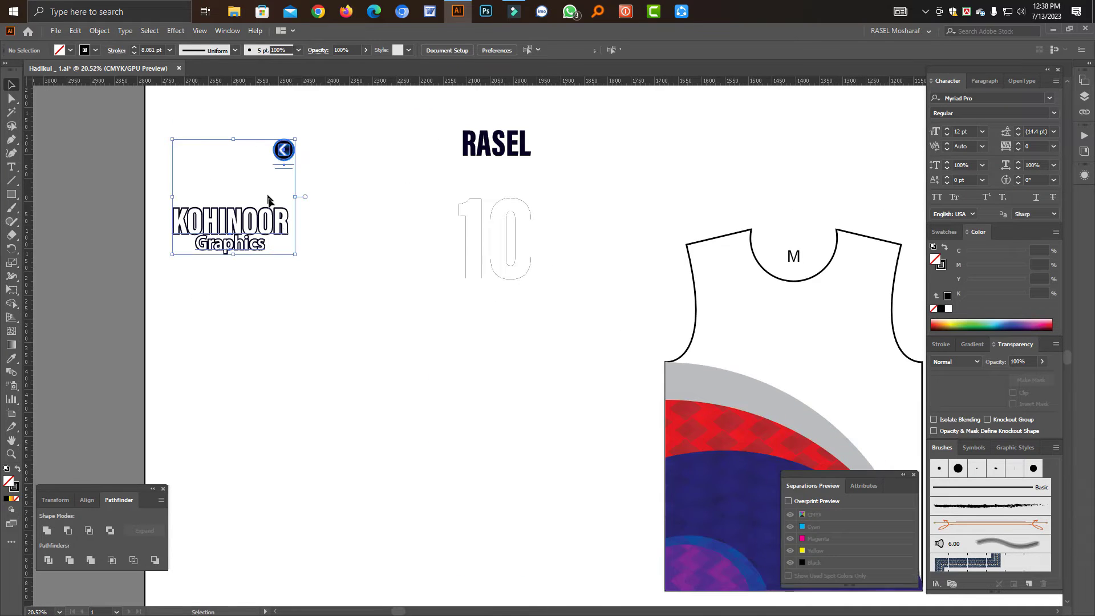
pyautogui.moveTo(267, 239); pyautogui.dragTo(392, 290)
pyautogui.hscroll(4, 420, 323)
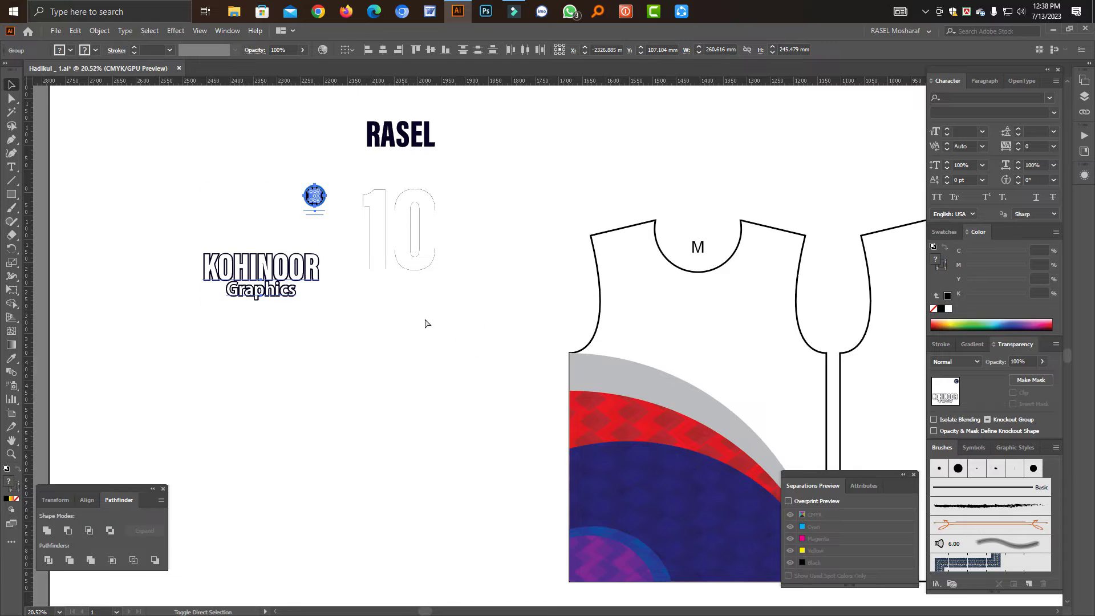
pyautogui.click(308, 166)
pyautogui.click(315, 195)
pyautogui.moveTo(316, 196); pyautogui.dragTo(756, 306)
pyautogui.hscroll(6, 756, 306)
pyautogui.scroll(-1, 757, 307)
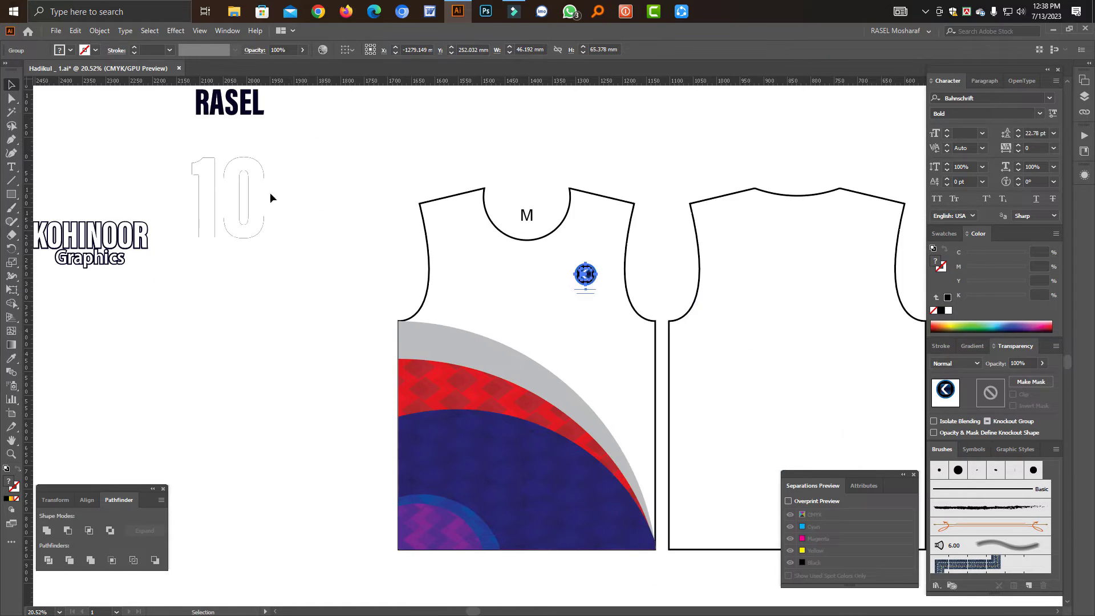
# Step: Fill the KOHINOOR GRAPHICS caption under the chest badge with 100% black
pyautogui.click(12, 99)
pyautogui.click(585, 303)
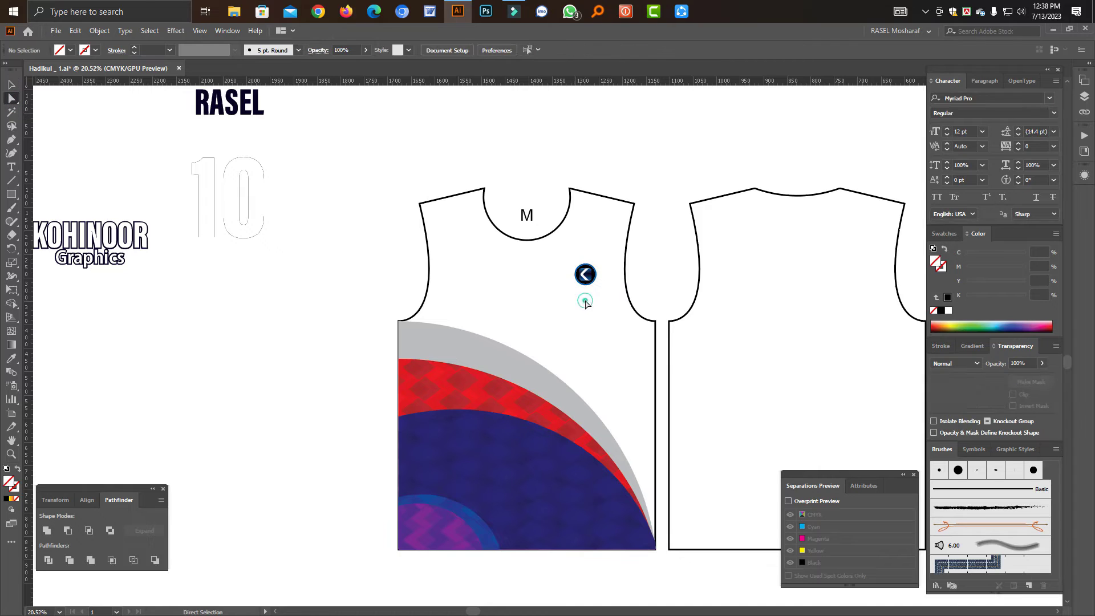
pyautogui.click(587, 292)
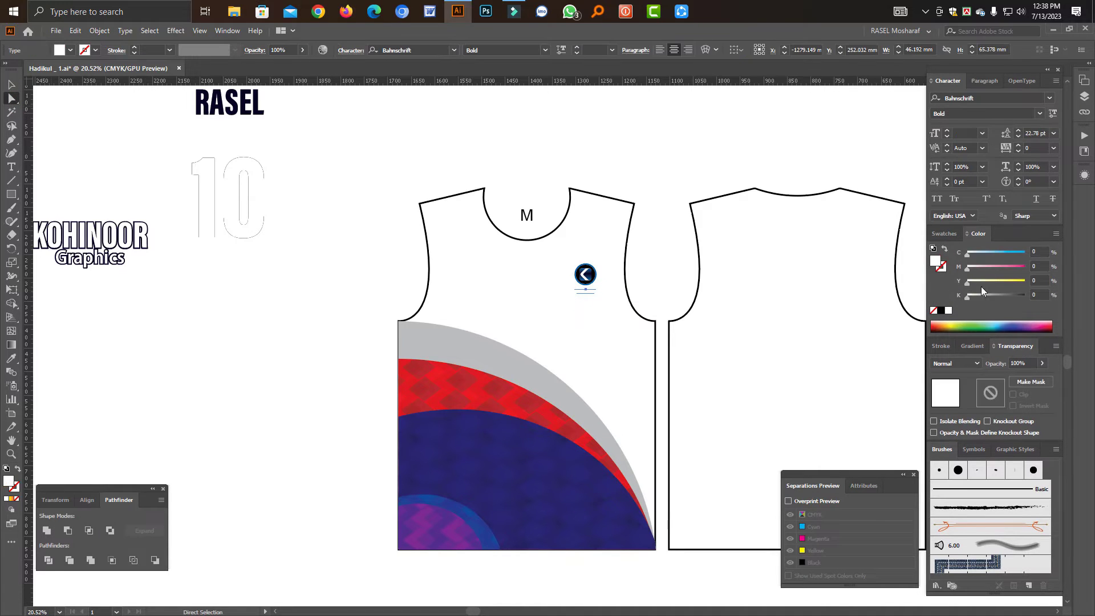
pyautogui.moveTo(1011, 296); pyautogui.dragTo(1025, 296)
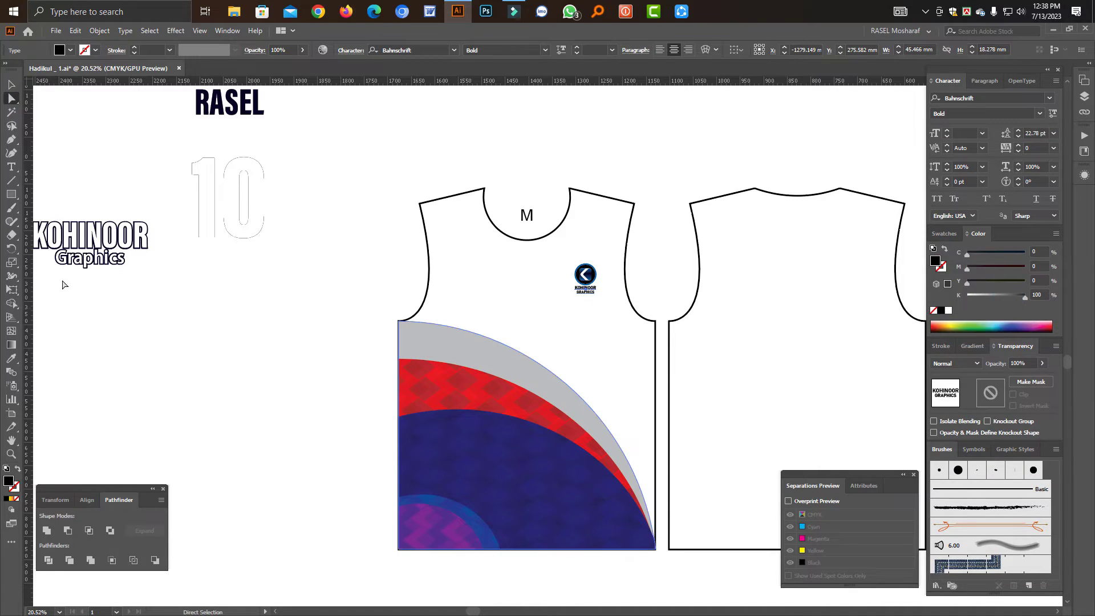
# Step: Colour the letter G of GRAPHICS in the chest badge's caption red
pyautogui.hotkey('ctrl', 'space')
pyautogui.moveTo(587, 294); pyautogui.dragTo(1010, 367)
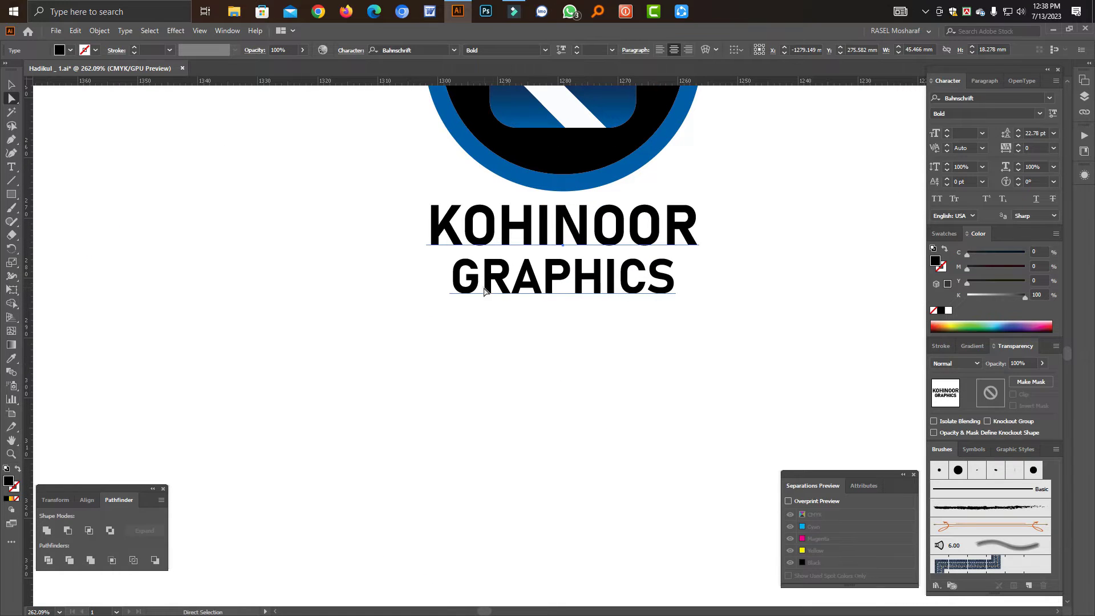
pyautogui.press('t')
pyautogui.moveTo(479, 283); pyautogui.dragTo(450, 282)
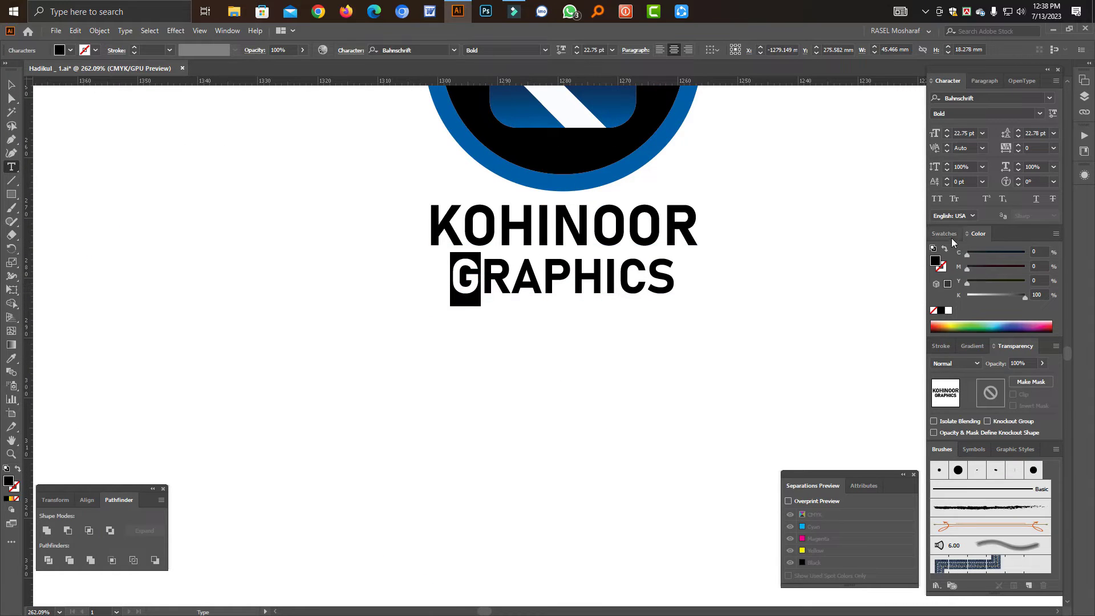
pyautogui.click(945, 234)
pyautogui.click(966, 269)
pyautogui.press('Escape')
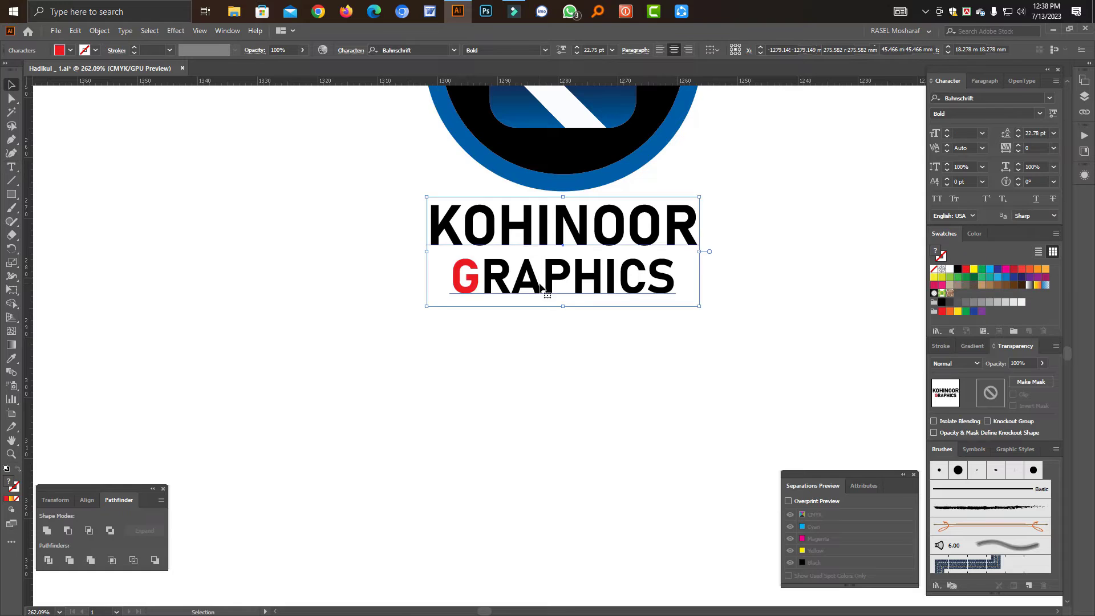
# Step: Try a sampled white fill on the chest badge's black circle and undo it
pyautogui.hotkey('ctrl', 'space')
pyautogui.moveTo(620, 275); pyautogui.dragTo(445, 272)
pyautogui.hotkey('ctrl', 'space')
pyautogui.moveTo(647, 234); pyautogui.dragTo(505, 231)
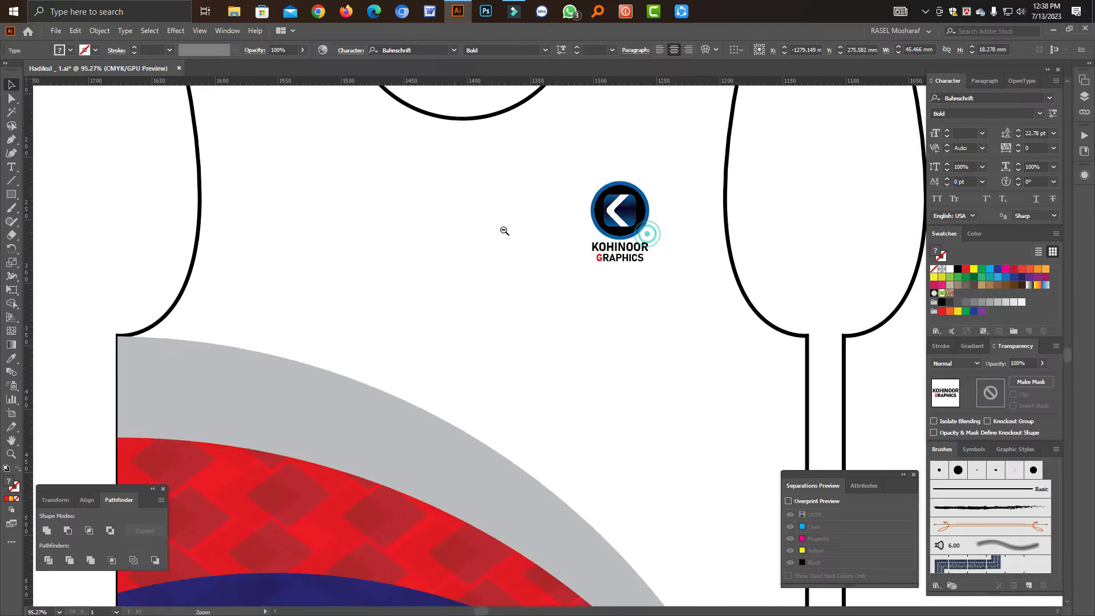
pyautogui.keyDown('alt'); pyautogui.click(504, 231); pyautogui.keyUp('alt')
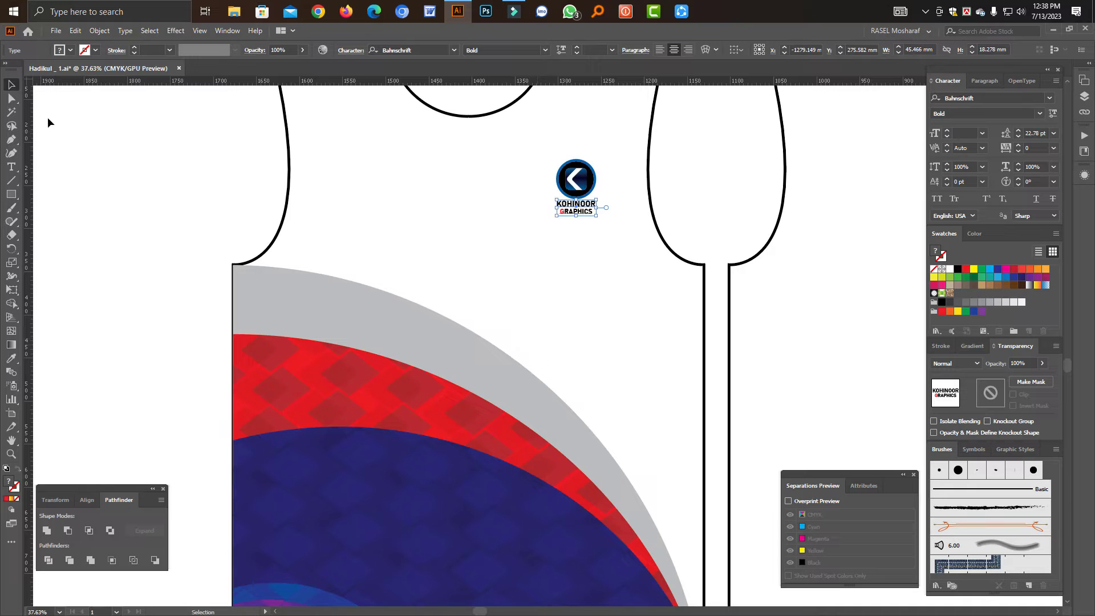
pyautogui.click(11, 98)
pyautogui.click(591, 181)
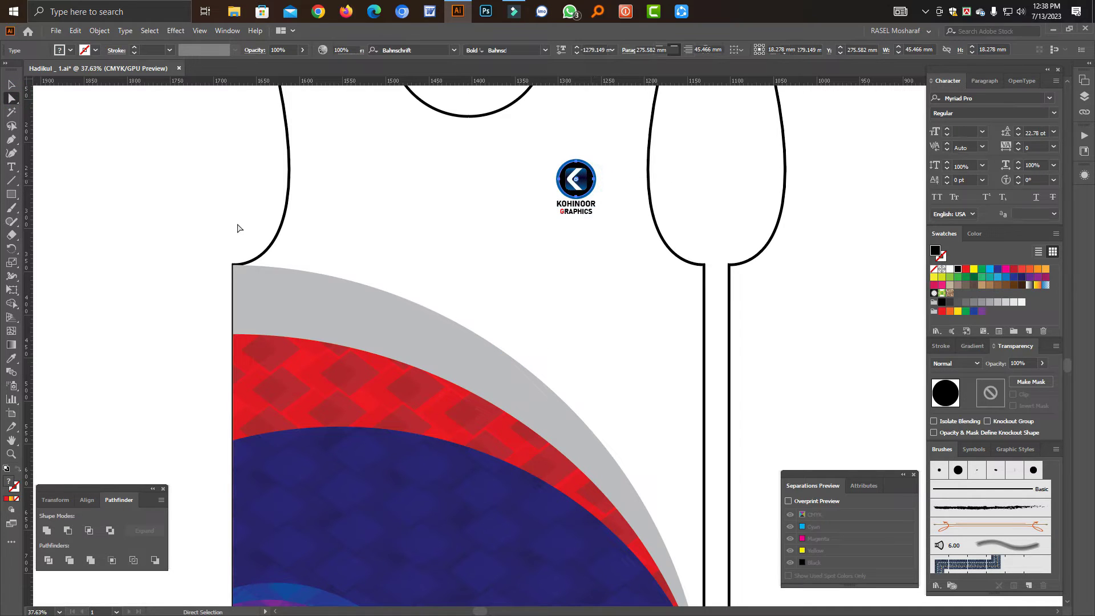
pyautogui.press('i')
pyautogui.click(340, 211)
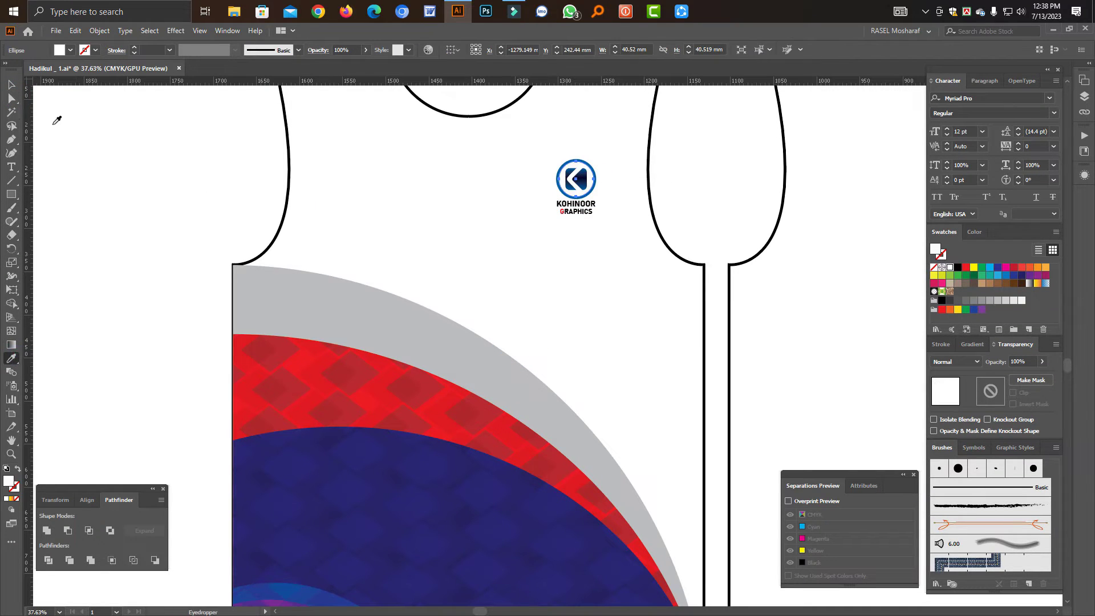
pyautogui.click(10, 84)
pyautogui.click(80, 135)
pyautogui.moveTo(535, 235); pyautogui.dragTo(342, 228)
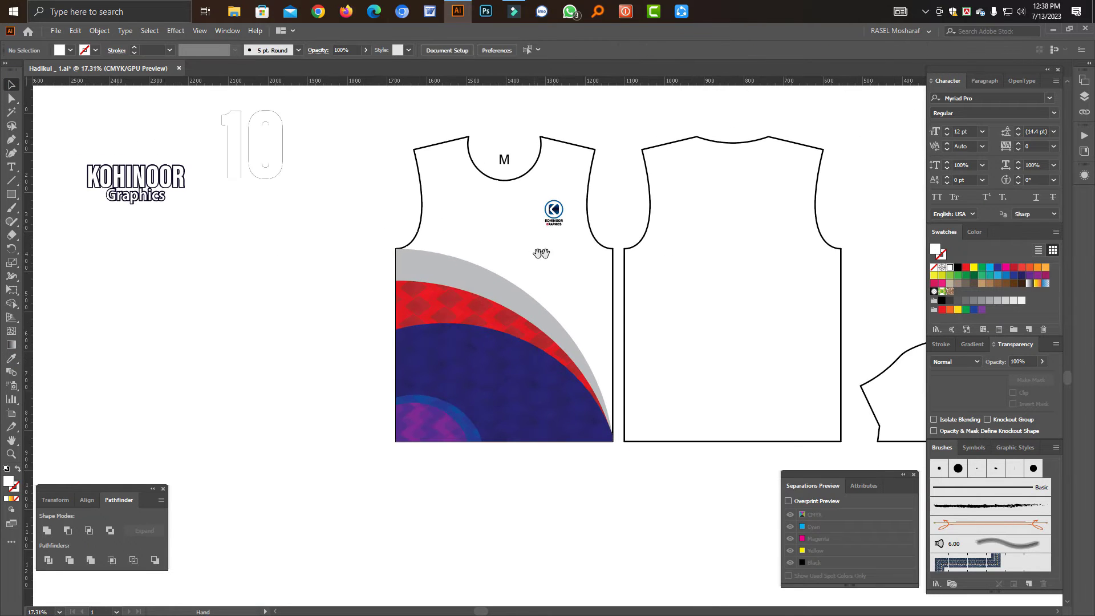
pyautogui.hotkey('ctrl', 'z')
pyautogui.hotkey('ctrl', 'z')
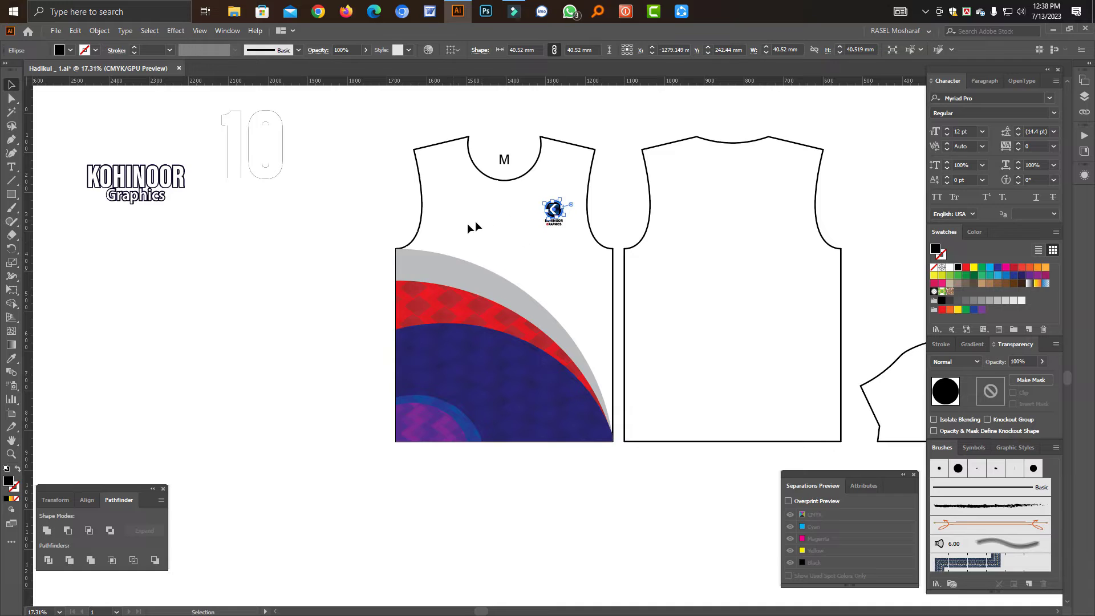
# Step: Move the large KOHINOOR Graphics wordmark onto the middle of the front panel, over the top of the grey band
pyautogui.click(196, 203)
pyautogui.click(168, 197)
pyautogui.moveTo(151, 184); pyautogui.dragTo(517, 270)
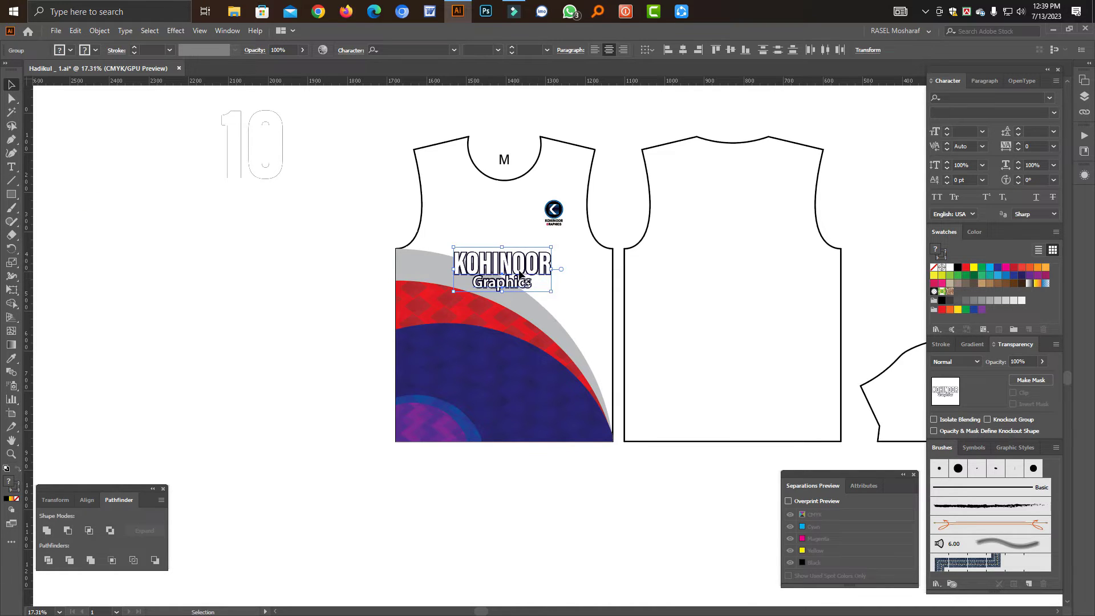
pyautogui.moveTo(522, 273); pyautogui.dragTo(556, 249)
pyautogui.hotkey('ctrl', 'z')
pyautogui.hotkey('ctrl', 'space')
pyautogui.moveTo(541, 324); pyautogui.dragTo(541, 318)
pyautogui.moveTo(513, 369); pyautogui.dragTo(513, 363)
# Step: Fill the word KOHINOOR in the large front-panel wordmark dark blue
pyautogui.click(13, 99)
pyautogui.click(110, 169)
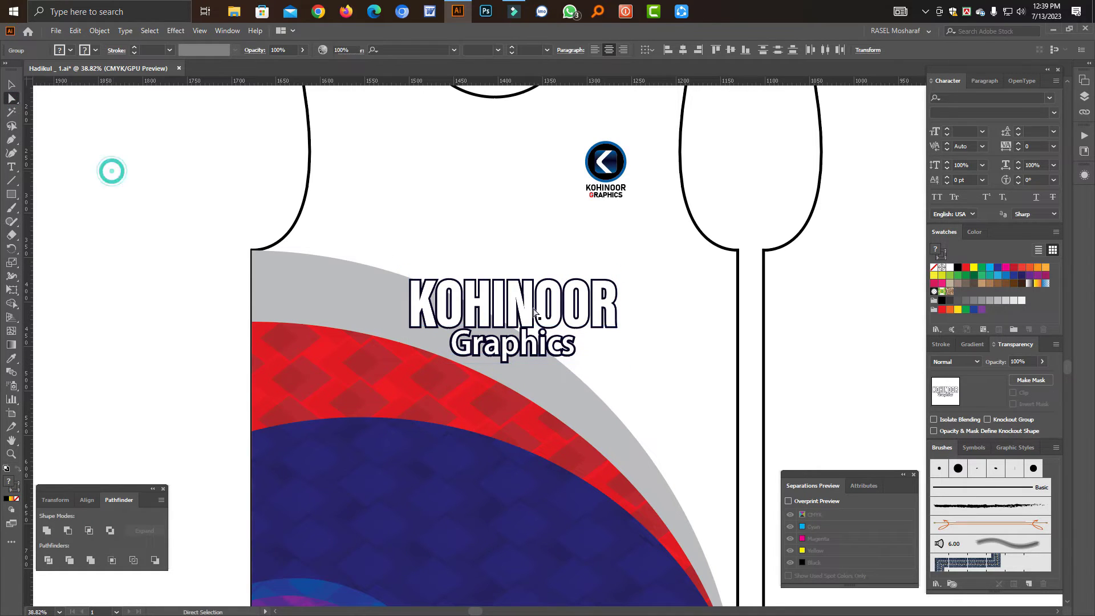
pyautogui.click(428, 319)
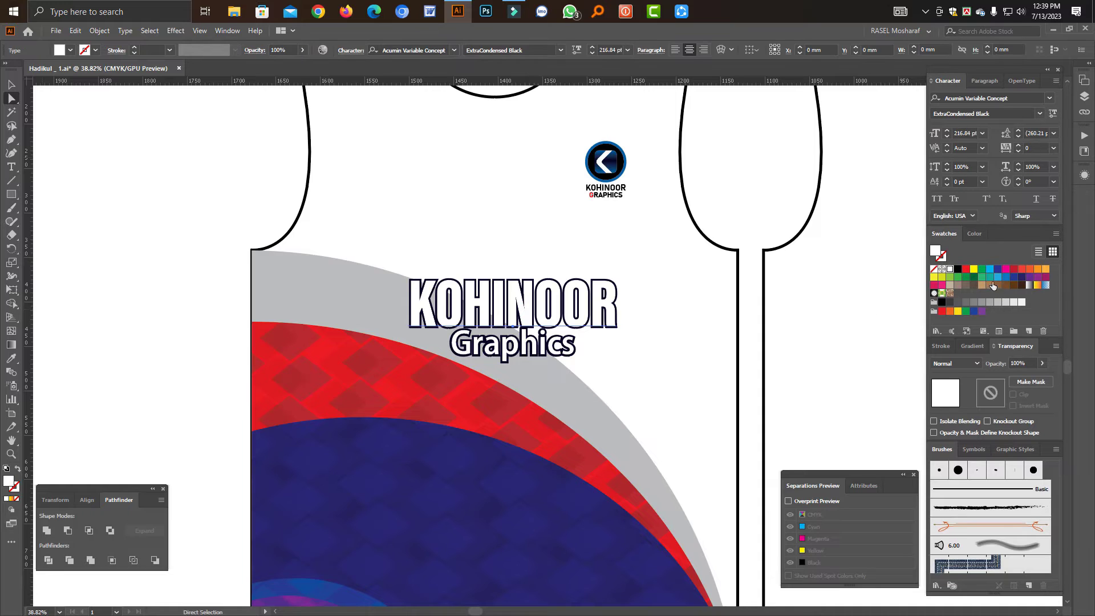
pyautogui.click(1015, 277)
# Step: Set both the fill and the stroke of the outline layer behind the large front-panel wordmark to white
pyautogui.click(513, 347)
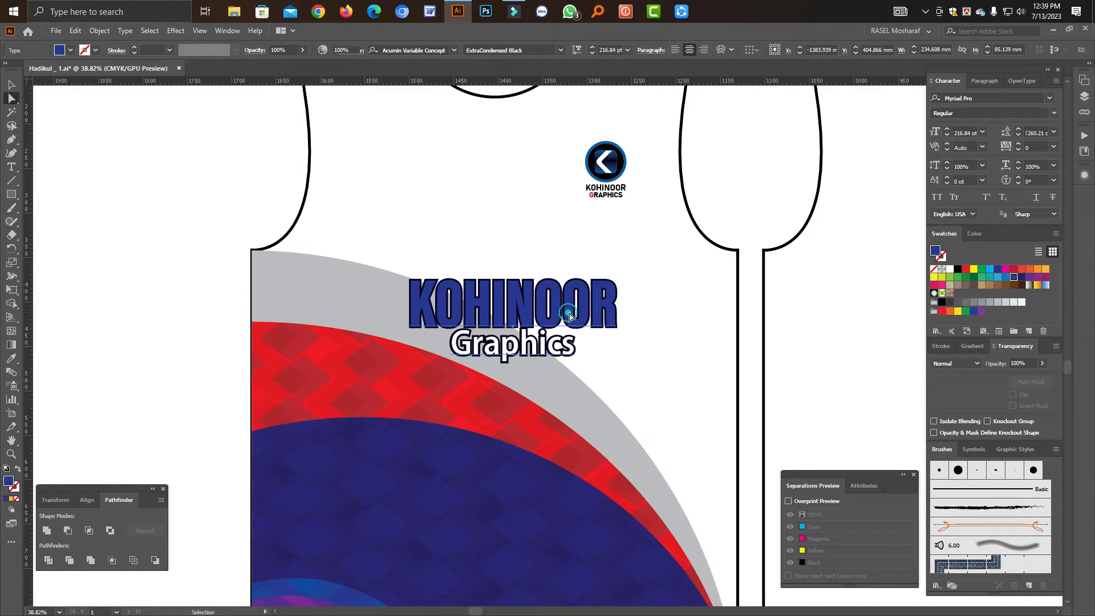
pyautogui.click(949, 269)
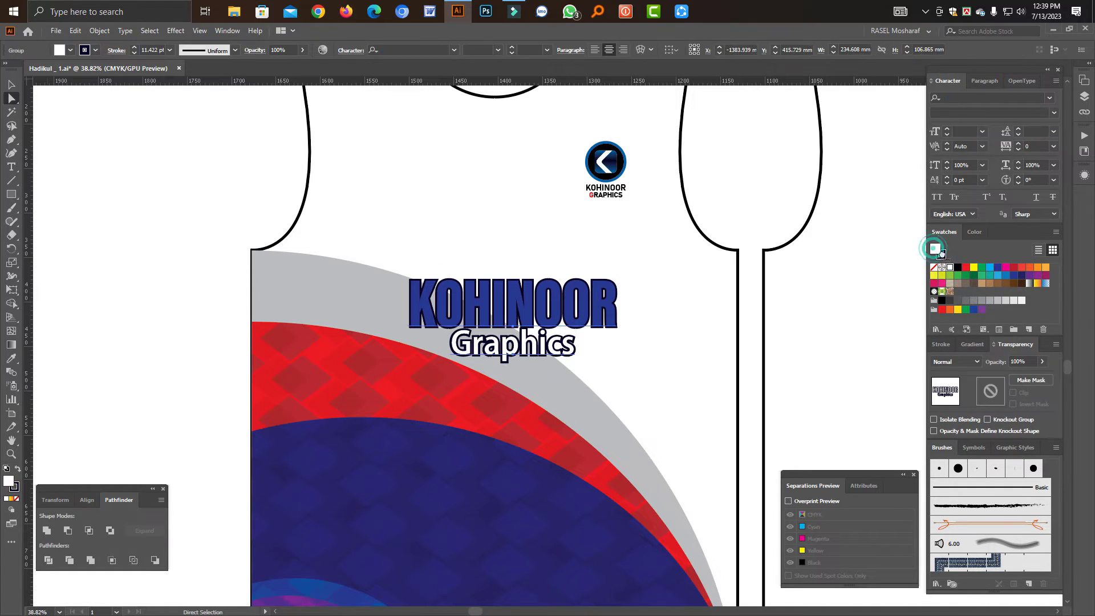
pyautogui.moveTo(934, 248); pyautogui.dragTo(943, 257)
pyautogui.click(179, 328)
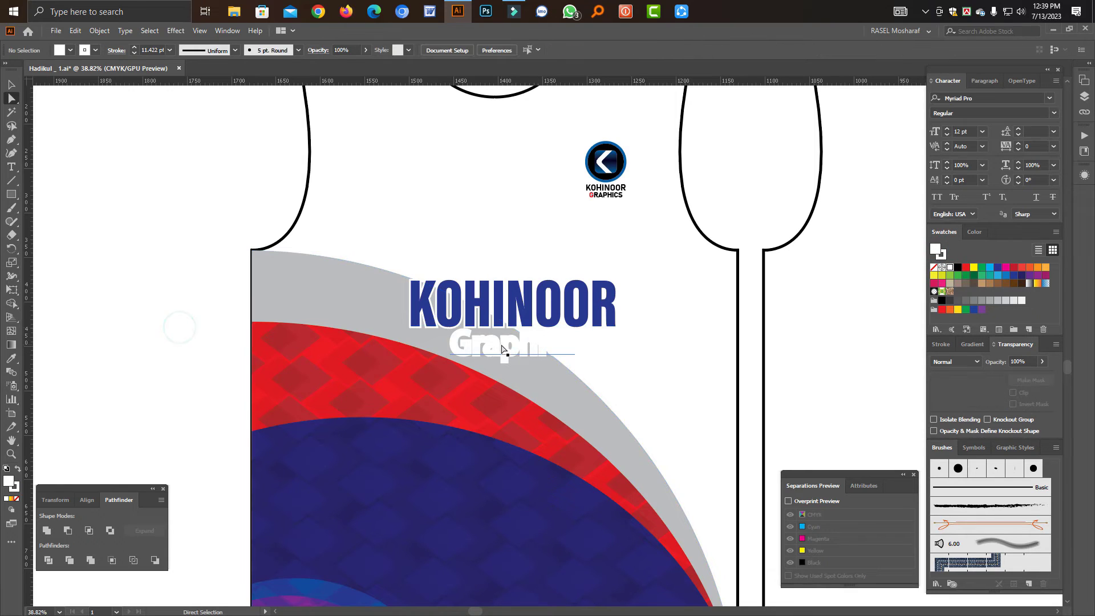
# Step: Fill the word Graphics in the large front-panel wordmark black, after trying purple
pyautogui.click(520, 345)
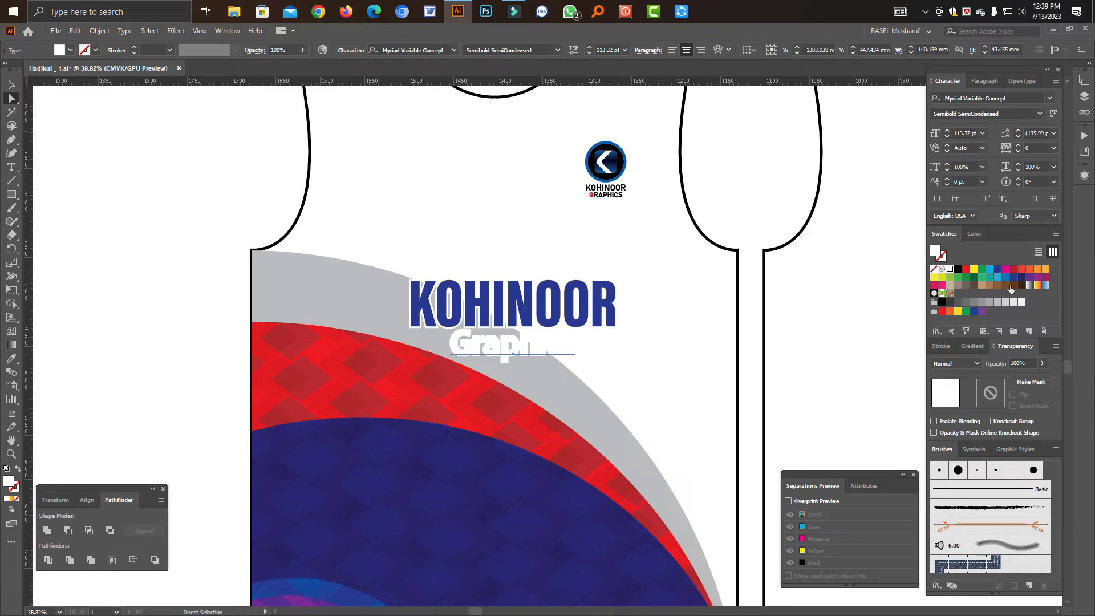
pyautogui.click(1034, 283)
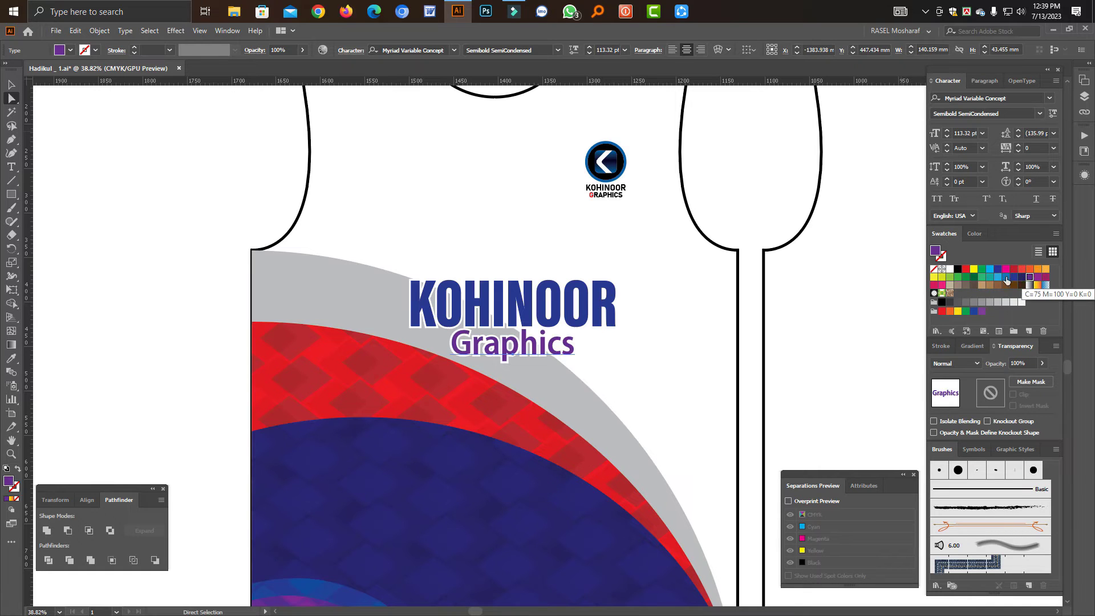
pyautogui.click(959, 270)
pyautogui.click(76, 350)
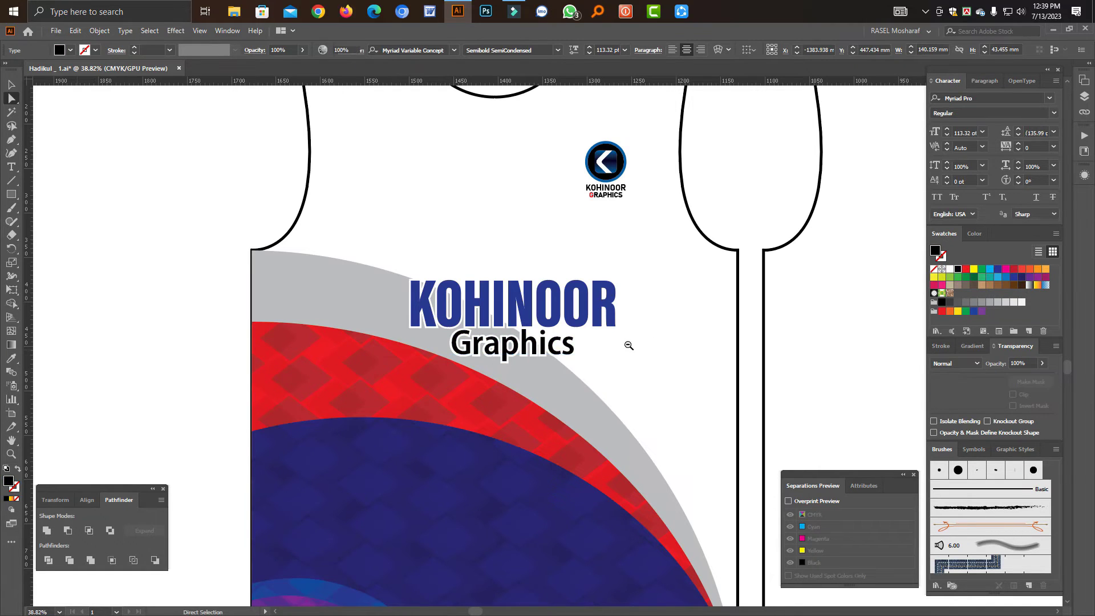
pyautogui.scroll(-4, 628, 345)
pyautogui.moveTo(523, 364); pyautogui.dragTo(378, 362)
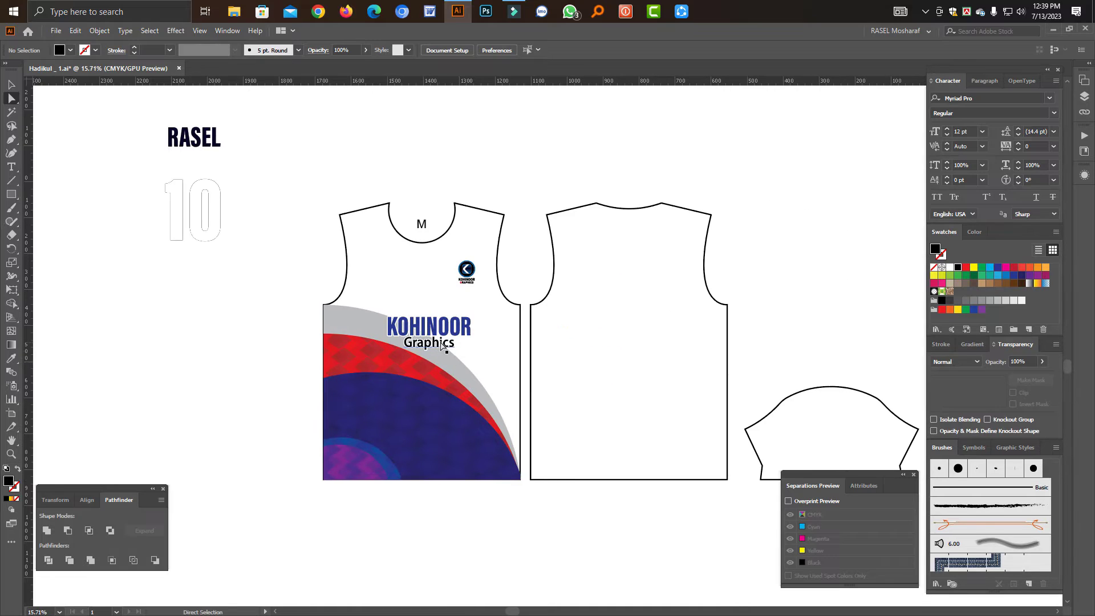
pyautogui.click(12, 85)
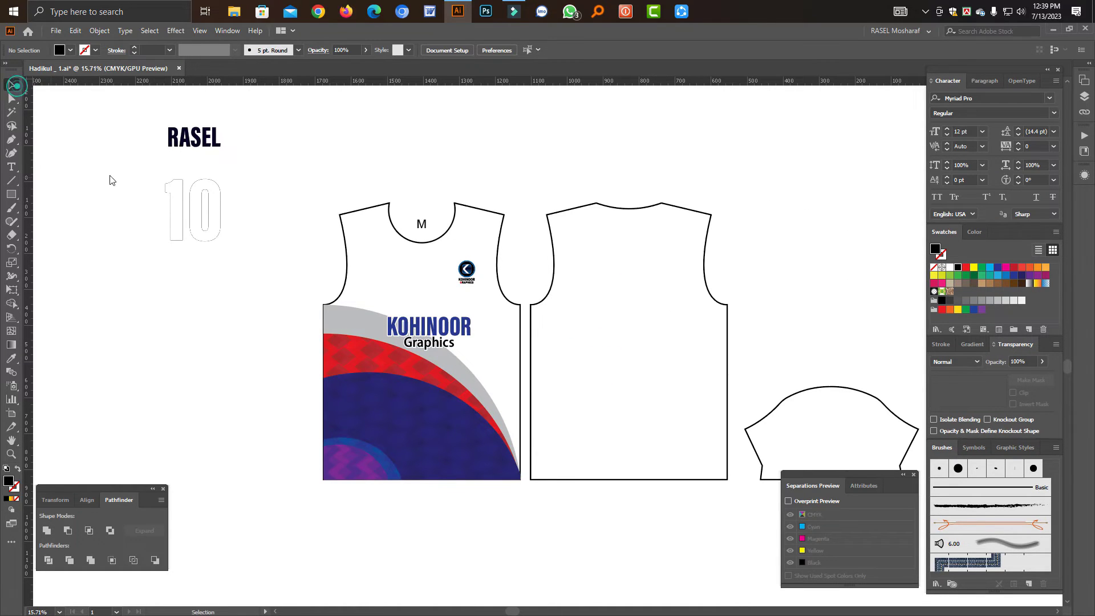
pyautogui.click(189, 228)
pyautogui.click(427, 516)
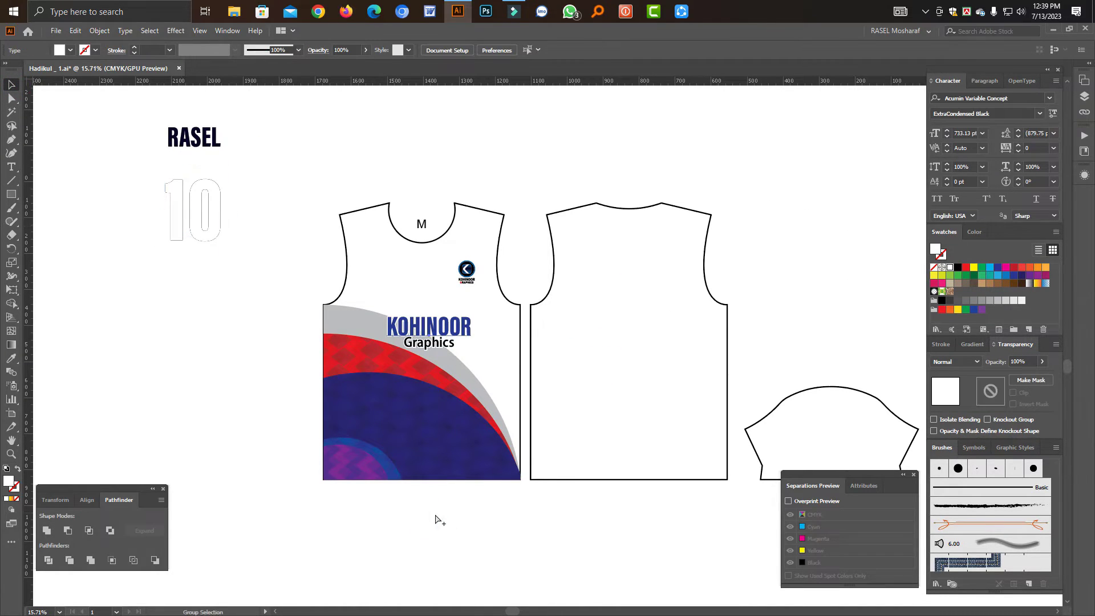
pyautogui.click(476, 517)
# Step: Fill the black circle inside the chest badge light grey, after trying a red fill and undoing it
pyautogui.moveTo(466, 254); pyautogui.dragTo(727, 381)
pyautogui.click(494, 330)
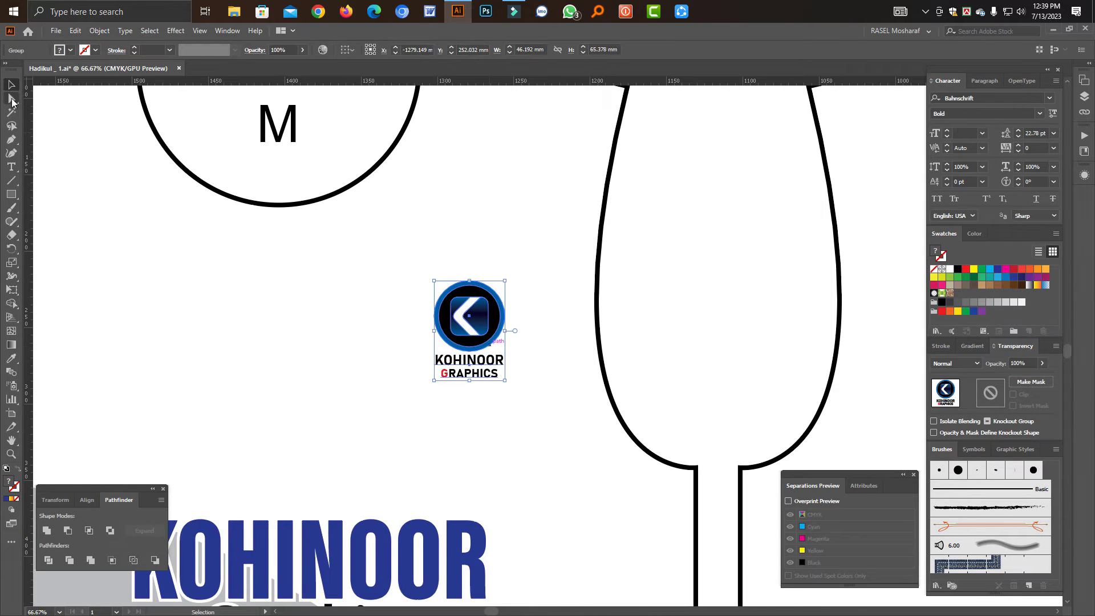
pyautogui.click(12, 98)
pyautogui.click(486, 300)
pyautogui.click(543, 322)
pyautogui.click(495, 319)
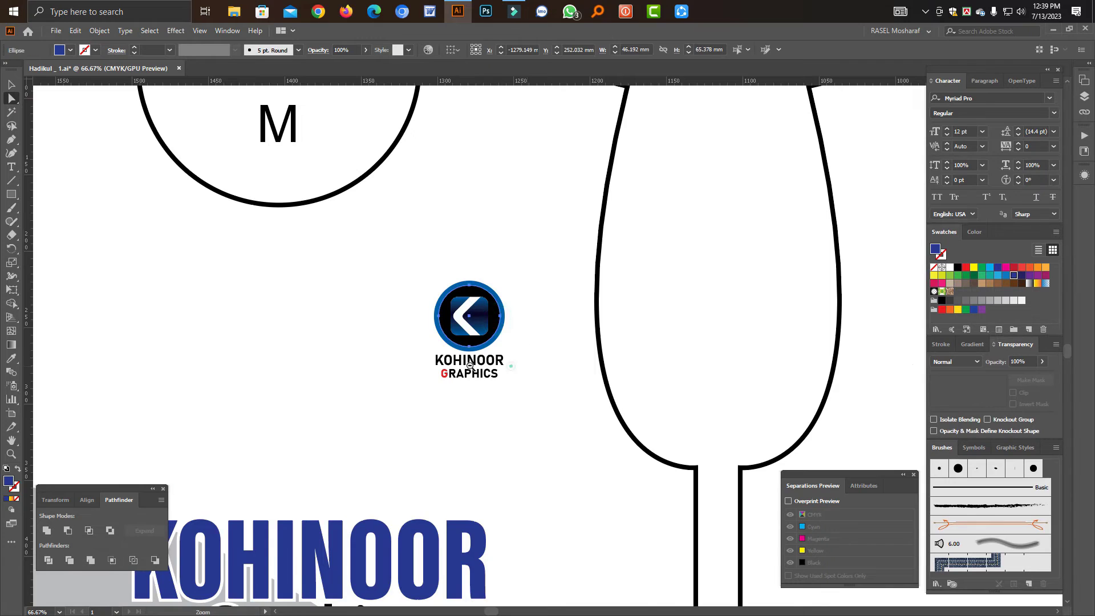
pyautogui.moveTo(509, 366); pyautogui.dragTo(367, 370)
pyautogui.moveTo(445, 415); pyautogui.dragTo(387, 304)
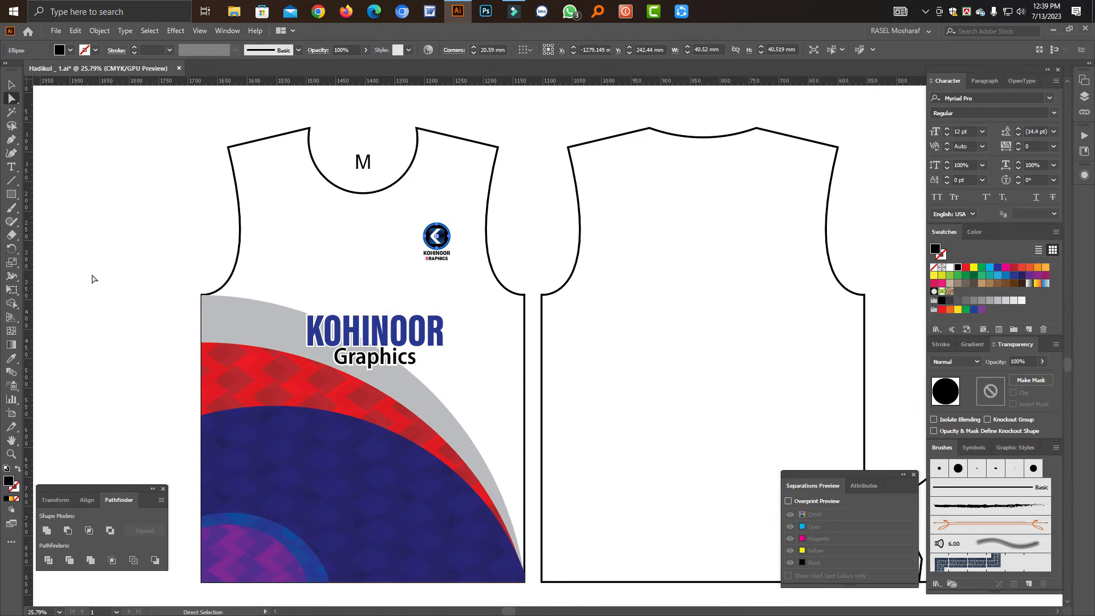
pyautogui.click(964, 268)
pyautogui.scroll(3, 441, 228)
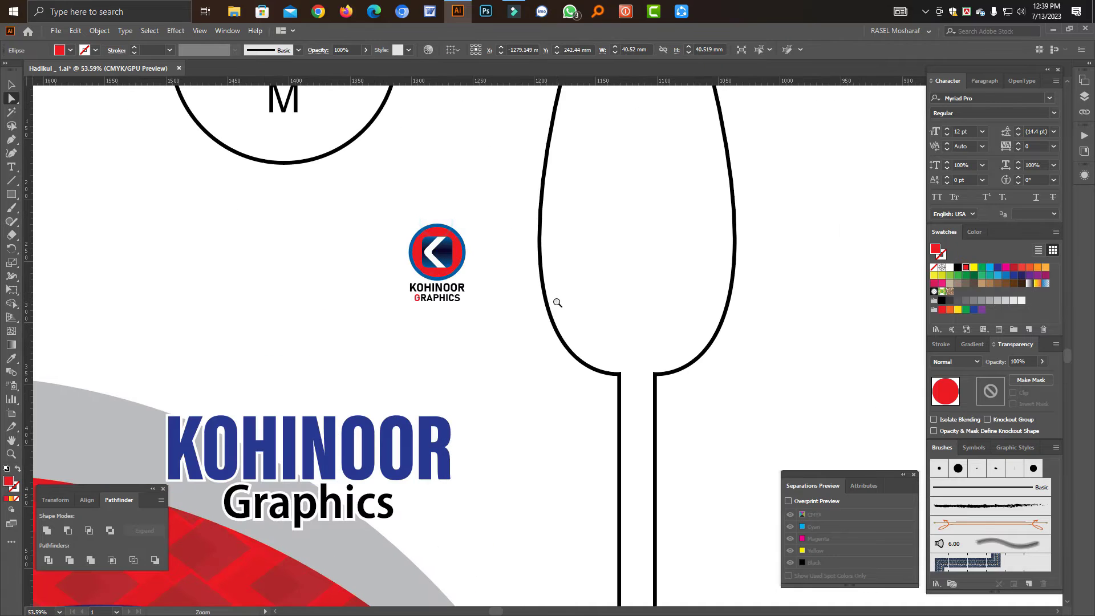
pyautogui.hotkey('ctrl', 'z')
pyautogui.scroll(1, 491, 283)
pyautogui.scroll(-4, 466, 337)
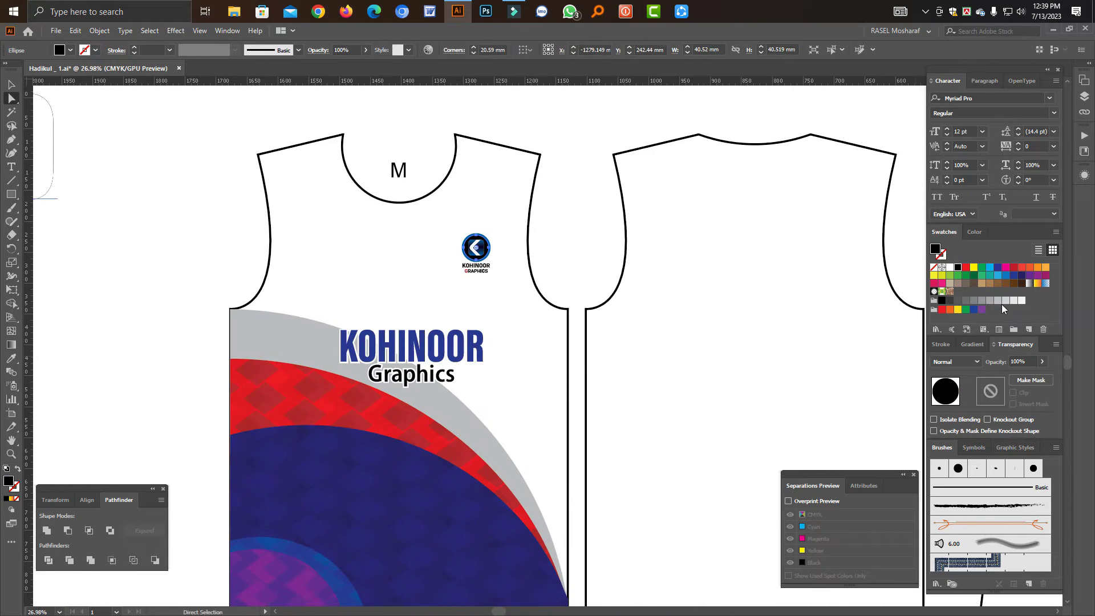
pyautogui.click(212, 262)
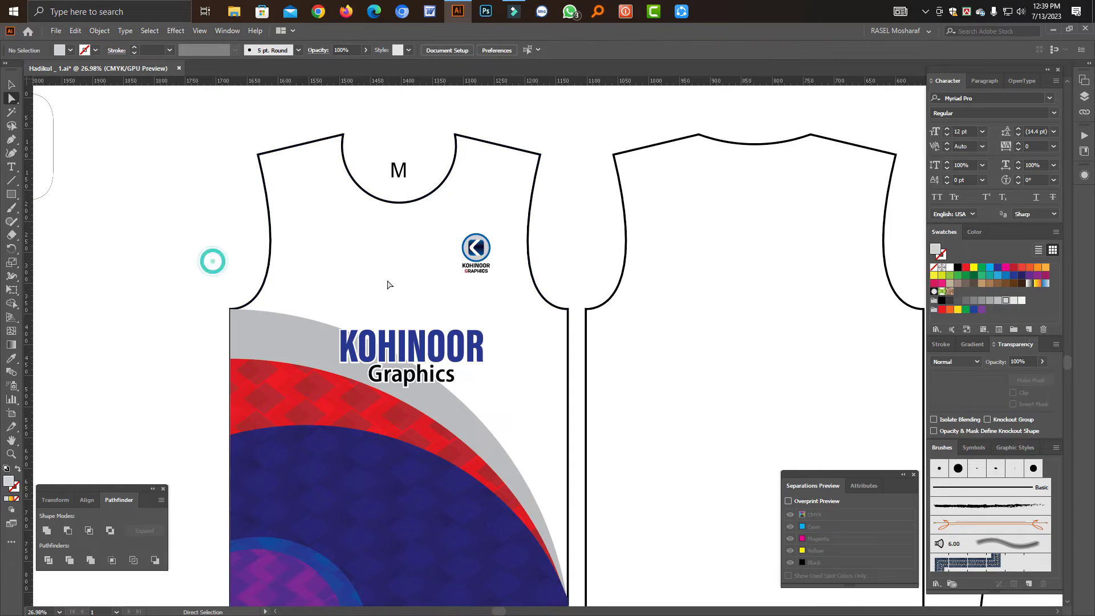
# Step: Move the white number 10 diagonally off the dark 10 stacked beneath it
pyautogui.scroll(-2, 489, 285)
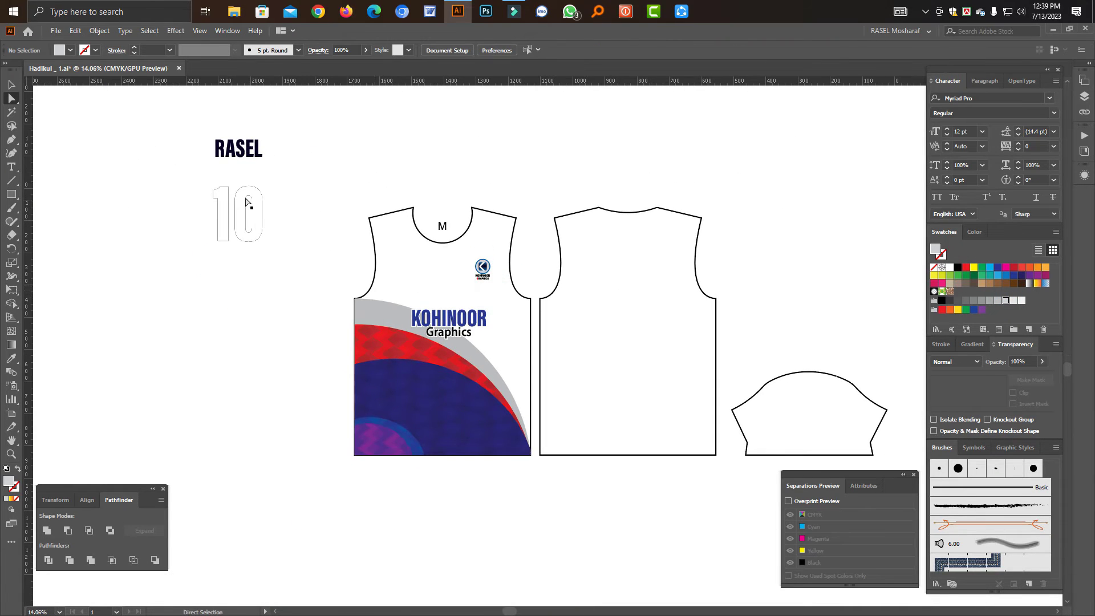
pyautogui.click(11, 85)
pyautogui.click(252, 228)
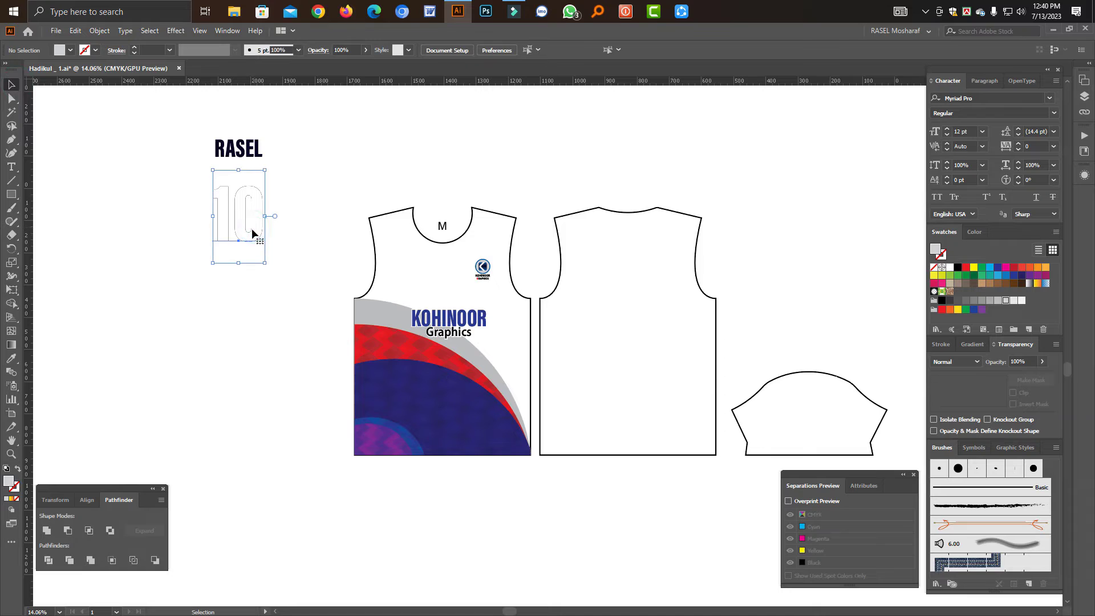
pyautogui.moveTo(251, 229); pyautogui.dragTo(306, 295)
pyautogui.click(448, 502)
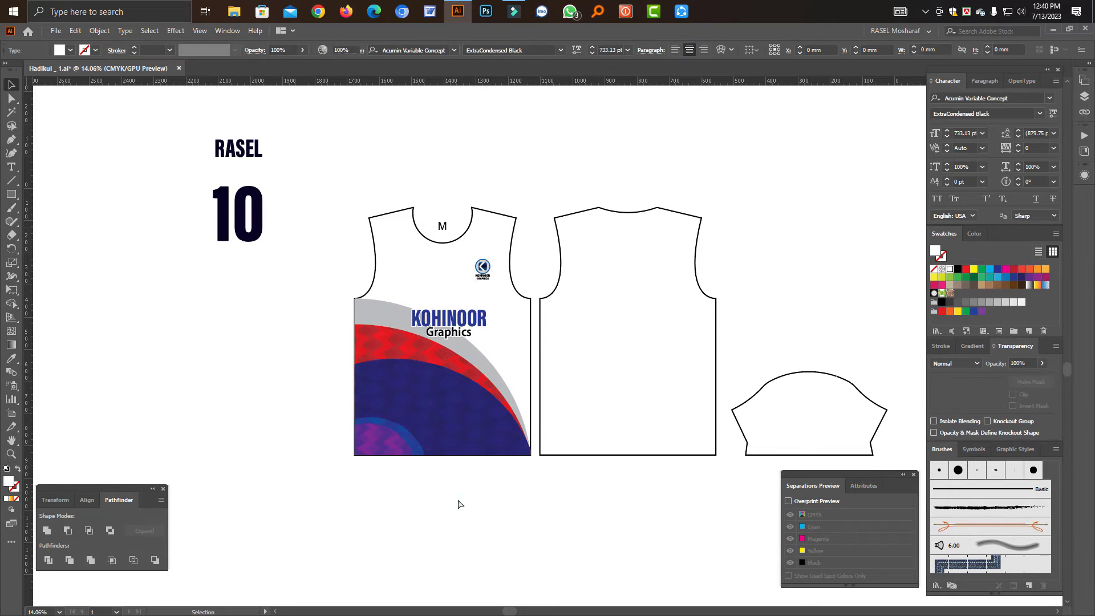
pyautogui.click(485, 504)
# Step: Select the front panel's patterned colour bands without the panel outline and place a copy on the back panel
pyautogui.moveTo(504, 476); pyautogui.dragTo(407, 416)
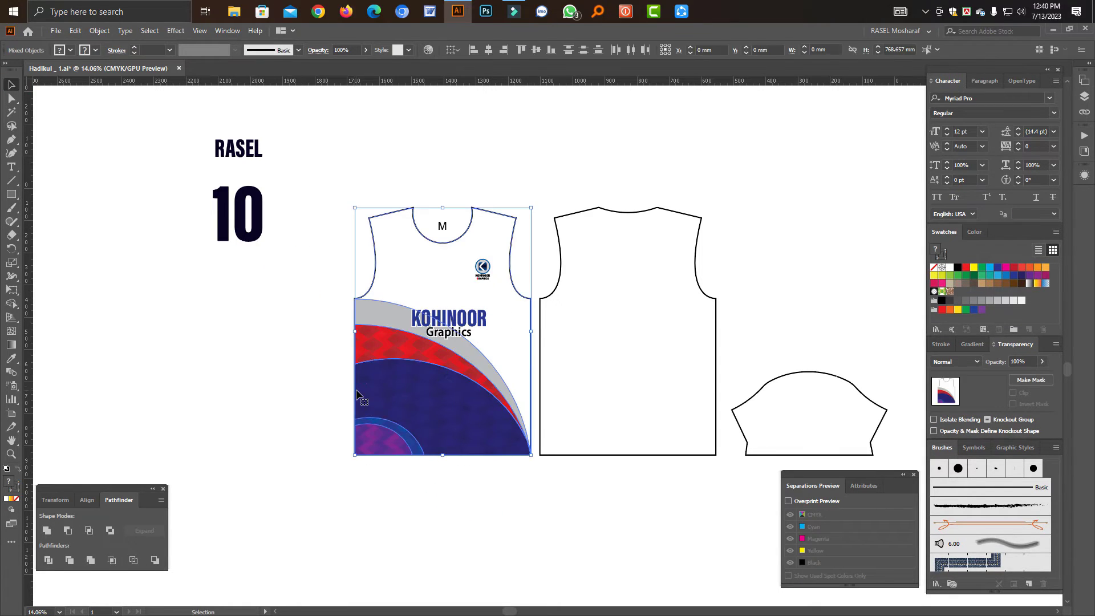
pyautogui.keyDown('shift'); pyautogui.click(504, 211); pyautogui.keyUp('shift')
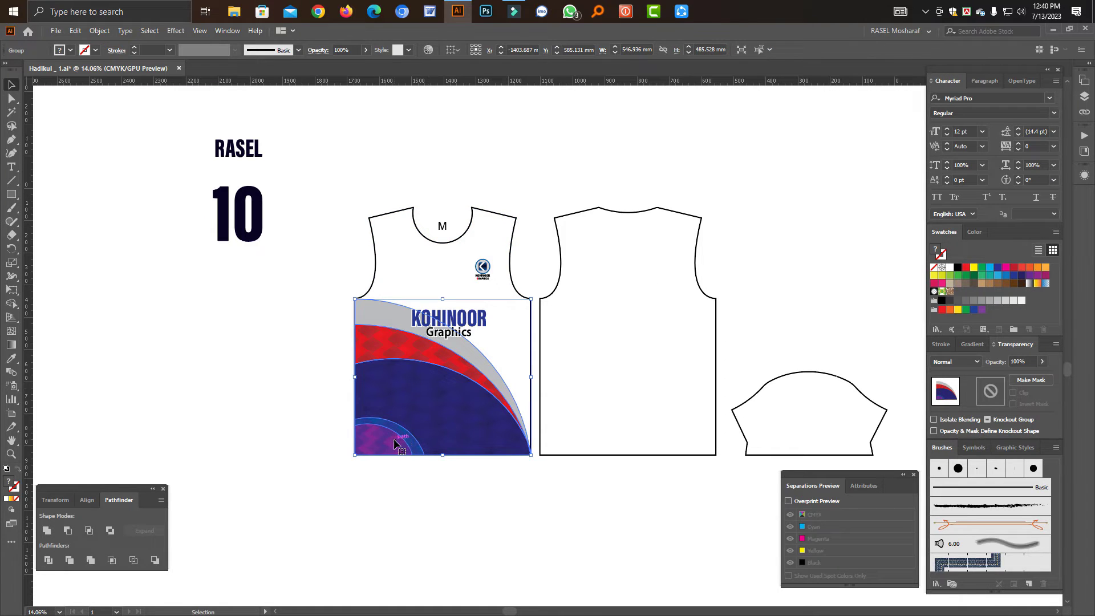
pyautogui.moveTo(387, 442); pyautogui.dragTo(571, 438)
pyautogui.hscroll(2, 553, 433)
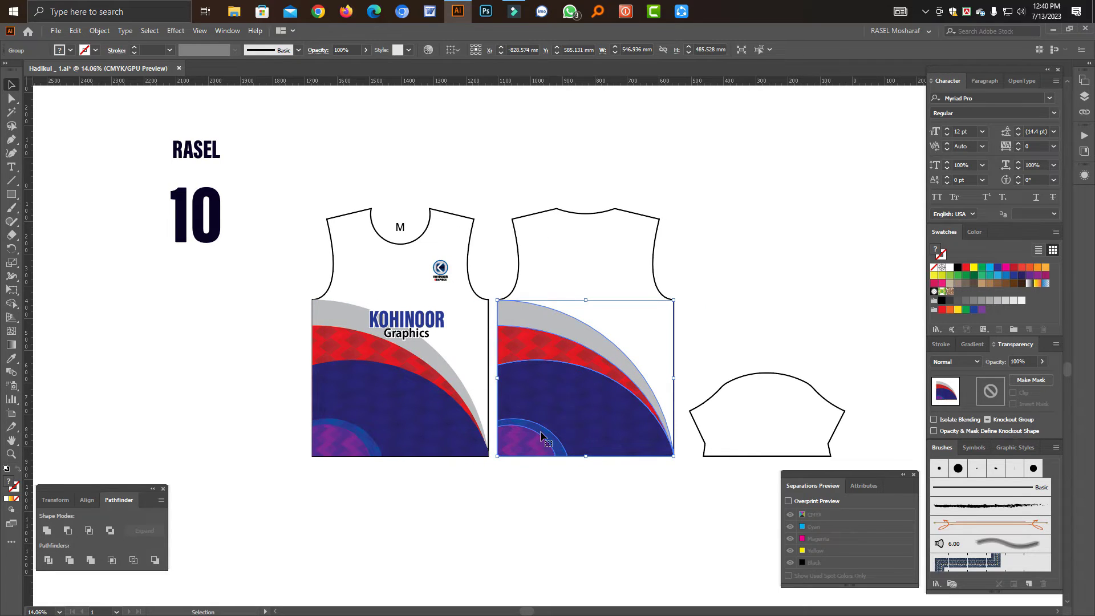
# Step: Reflect the copied colour bands on the back panel across the vertical axis, with the preview on
pyautogui.moveTo(14, 252); pyautogui.dragTo(47, 262)
pyautogui.doubleClick(11, 250)
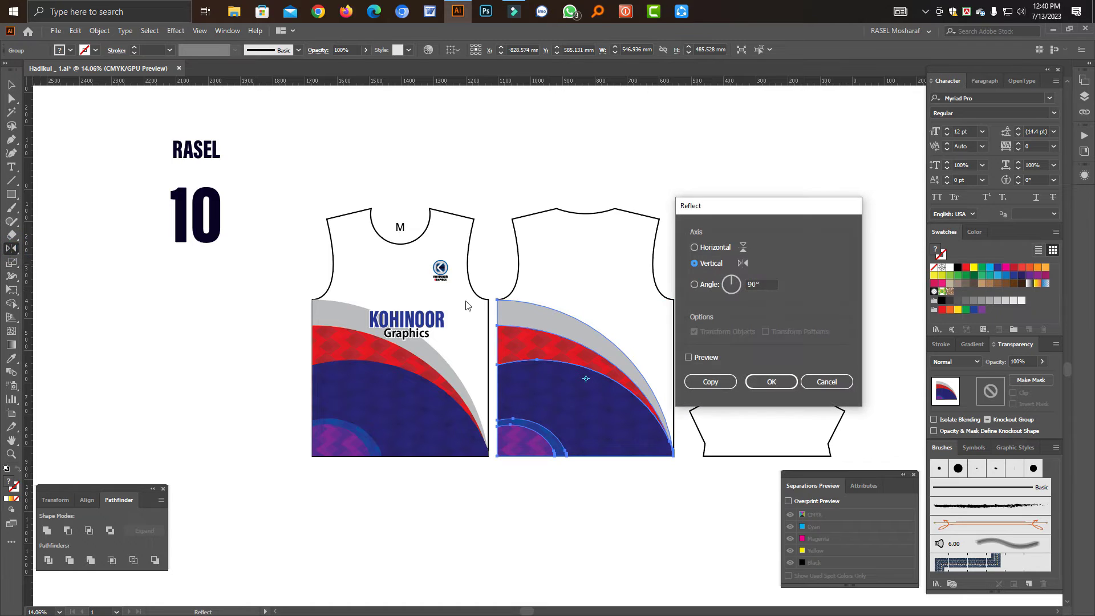
pyautogui.click(706, 361)
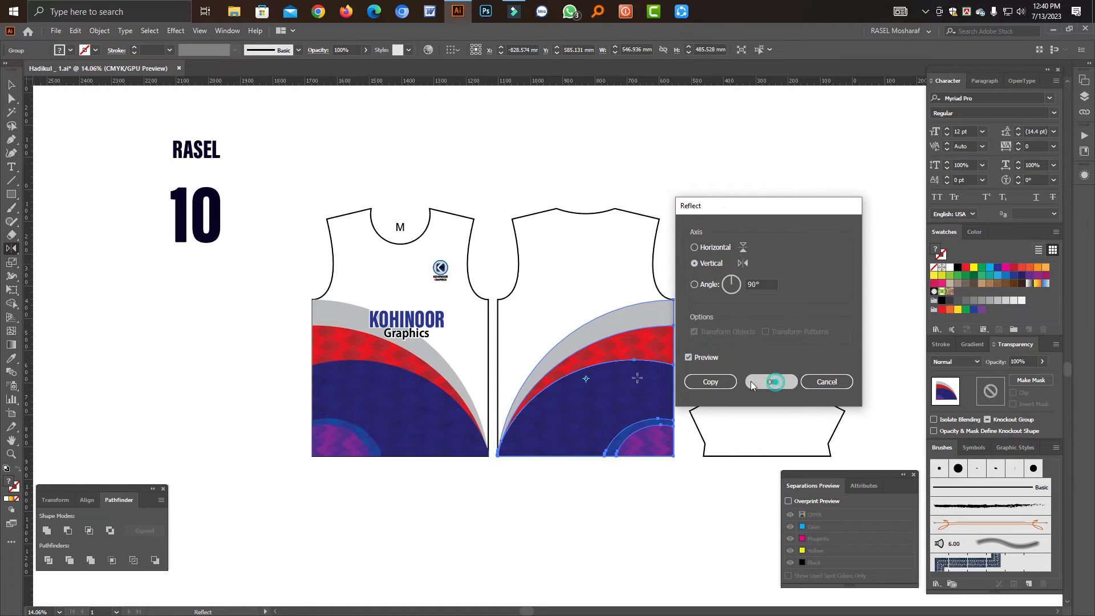
pyautogui.click(770, 382)
pyautogui.click(14, 86)
pyautogui.click(460, 473)
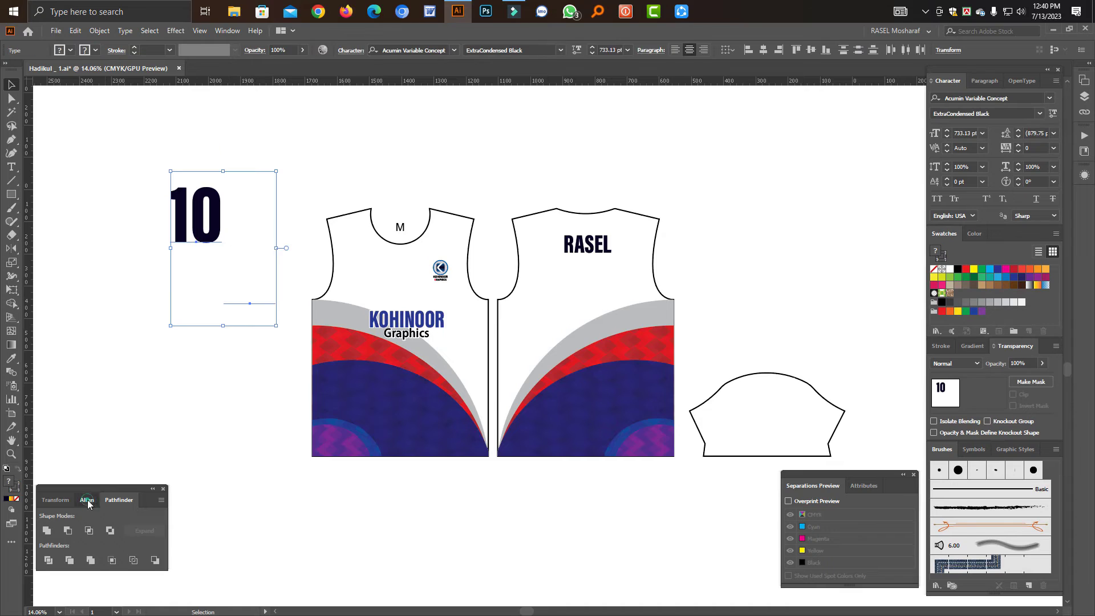
# Step: Centre the white and dark number 10 on each other and move them onto the back panel below the player name
pyautogui.click(87, 501)
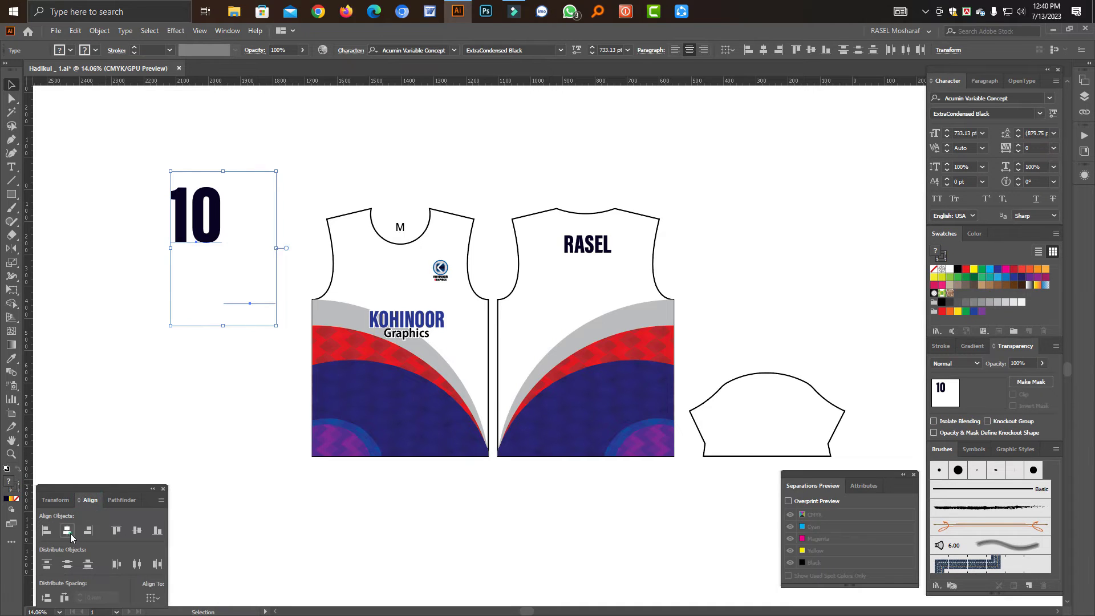
pyautogui.click(71, 537)
pyautogui.moveTo(210, 245); pyautogui.dragTo(590, 311)
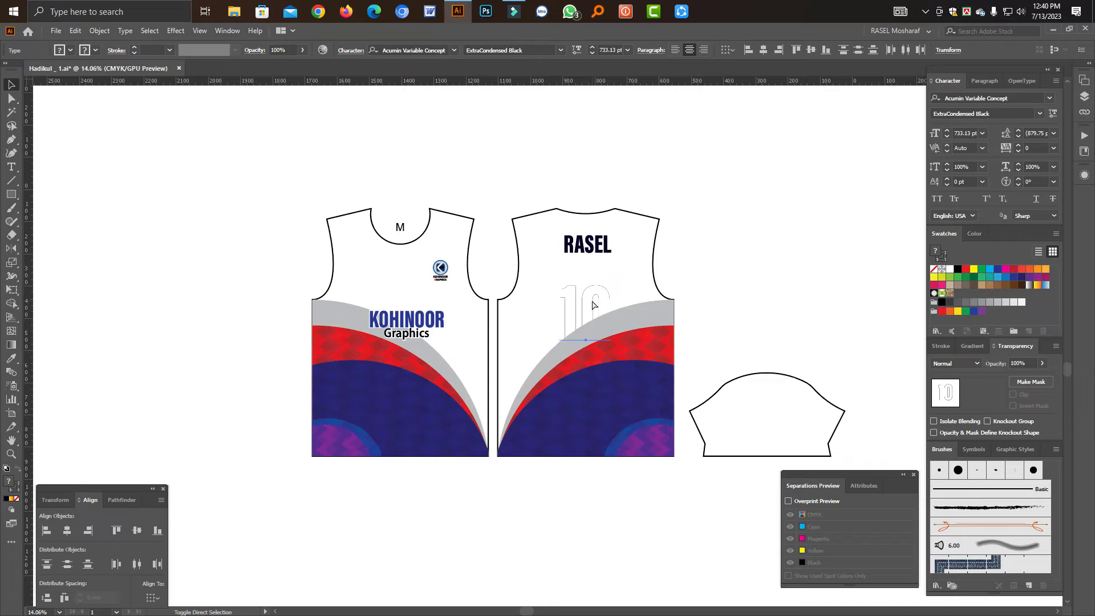
pyautogui.click(723, 301)
# Step: Fill the front copy of the number 10 on the back panel dark navy
pyautogui.click(599, 321)
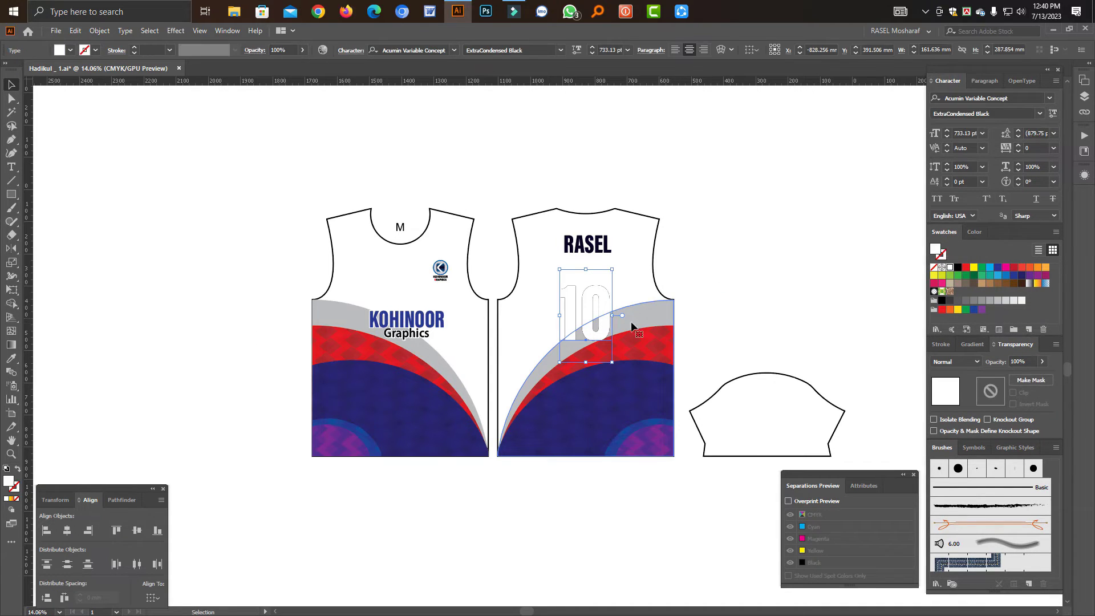
pyautogui.click(1021, 276)
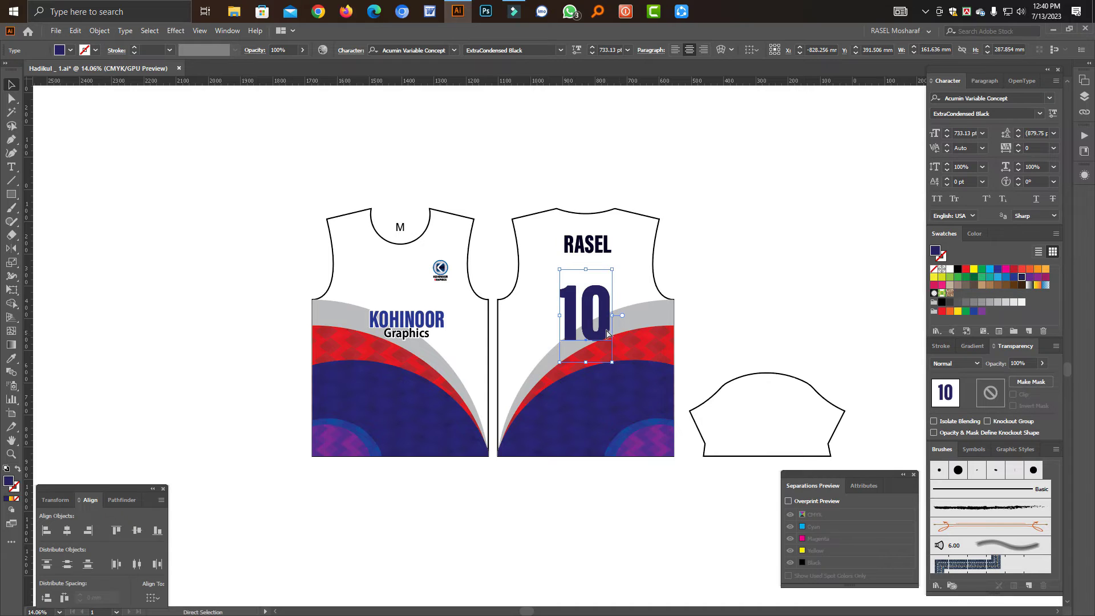
pyautogui.hotkey('ctrl', 'c')
pyautogui.hotkey('ctrl', 'b')
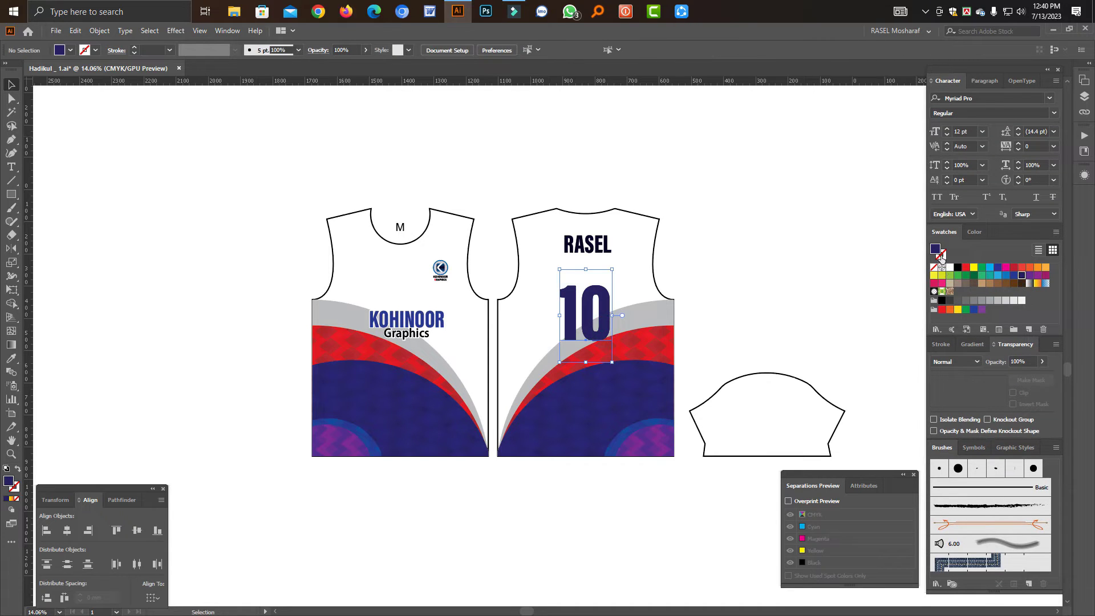
# Step: Give the rear copy of the number 10 on the back panel a white fill and a white 10 pt stroke
pyautogui.hotkey('ctrl', 'space')
pyautogui.moveTo(588, 299); pyautogui.dragTo(980, 308)
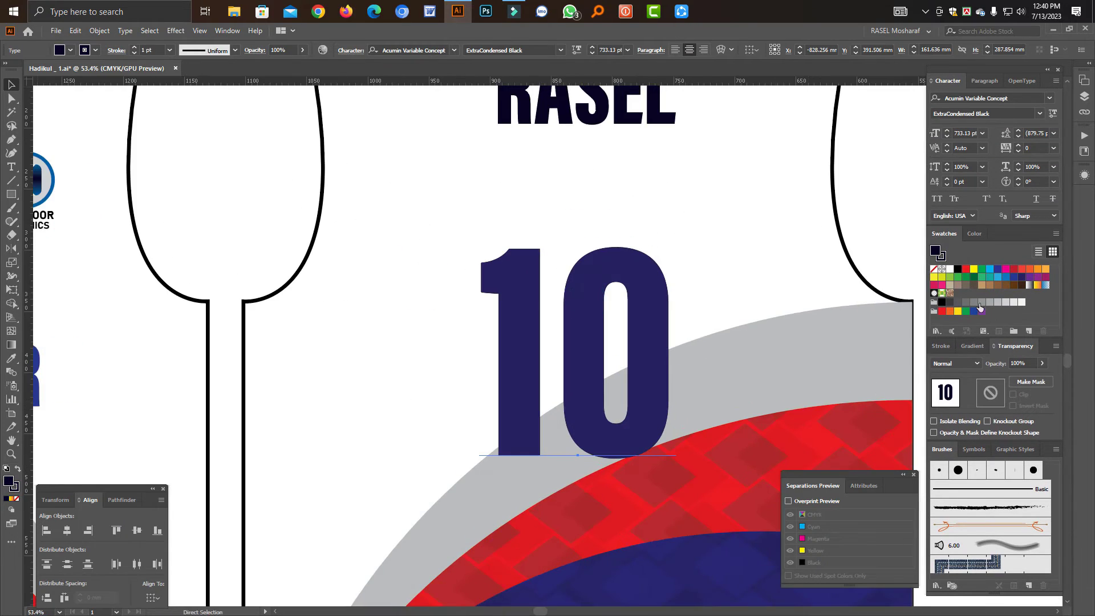
pyautogui.click(950, 270)
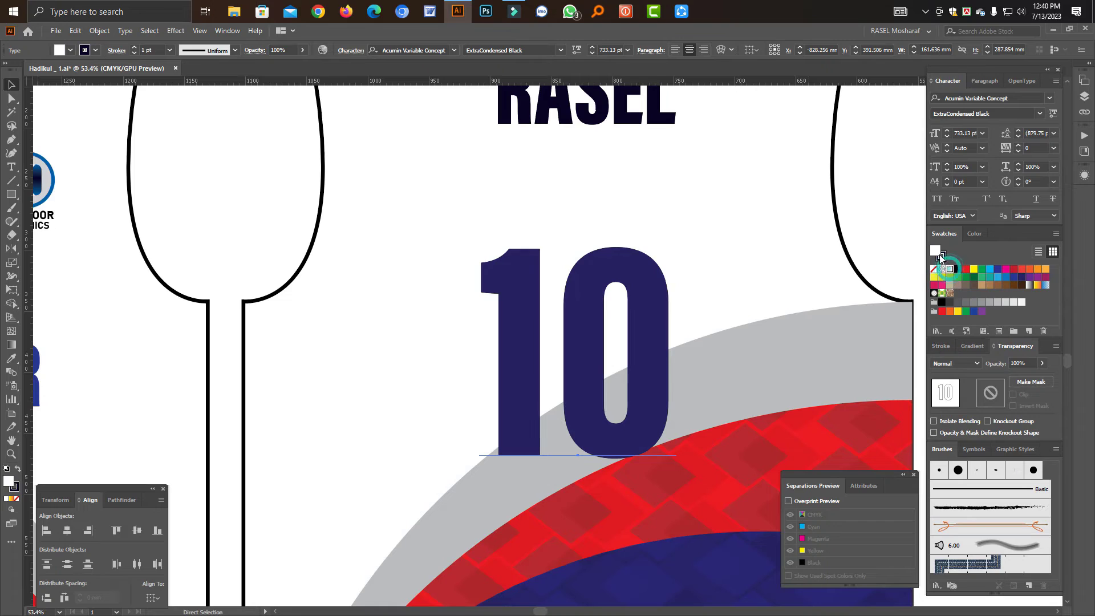
pyautogui.click(945, 346)
pyautogui.click(989, 363)
pyautogui.write('10')
pyautogui.press('Return')
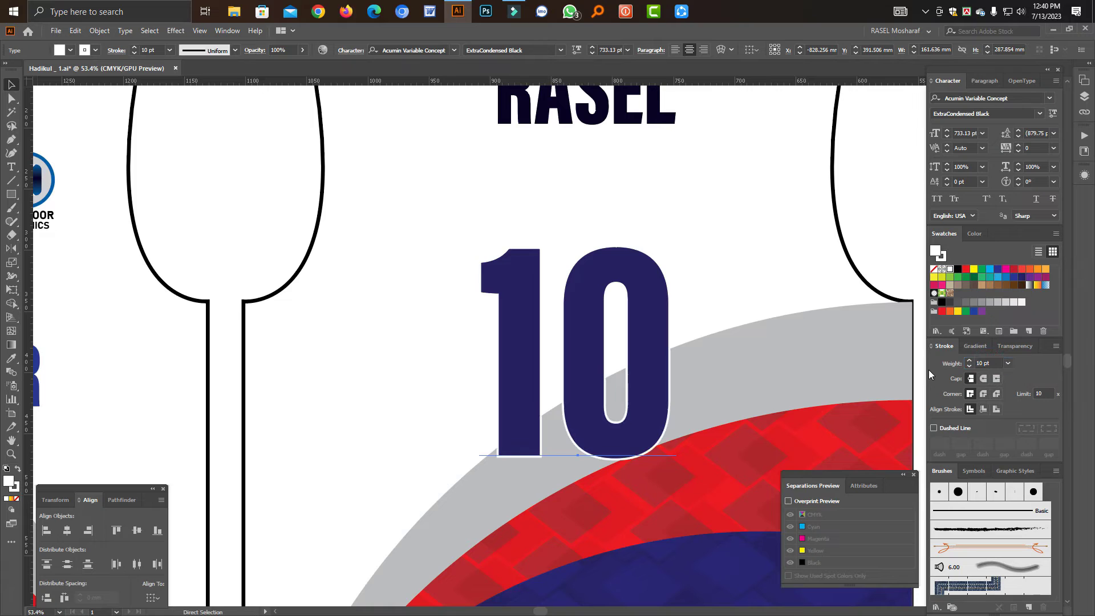
# Step: Thicken the white stroke around the number 10 to 30 pt
pyautogui.click(996, 362)
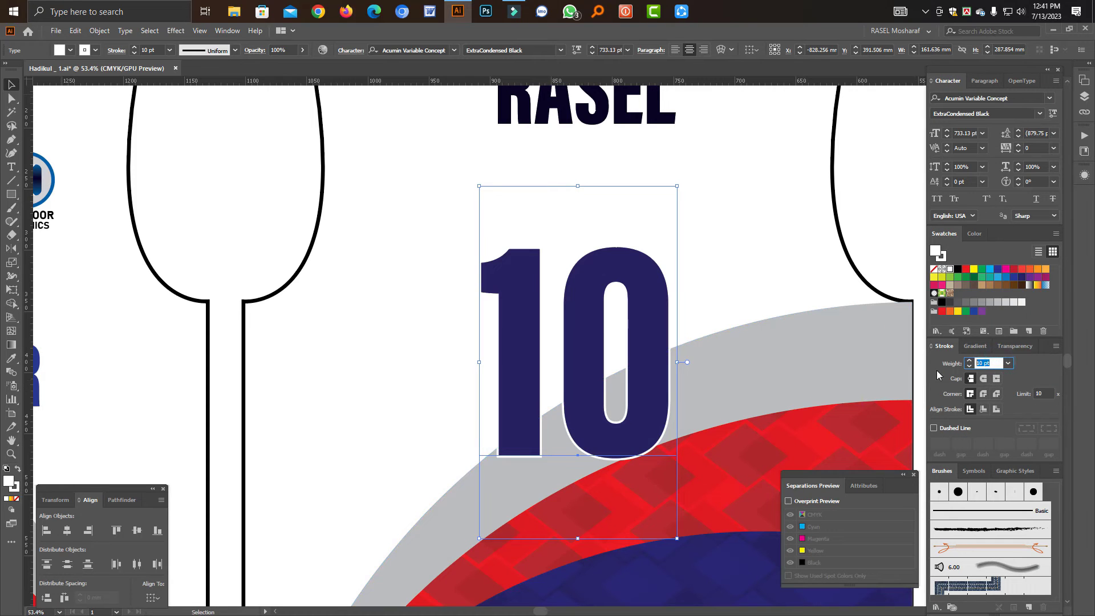
pyautogui.write('30')
pyautogui.press('Return')
pyautogui.hotkey('ctrl', '0')
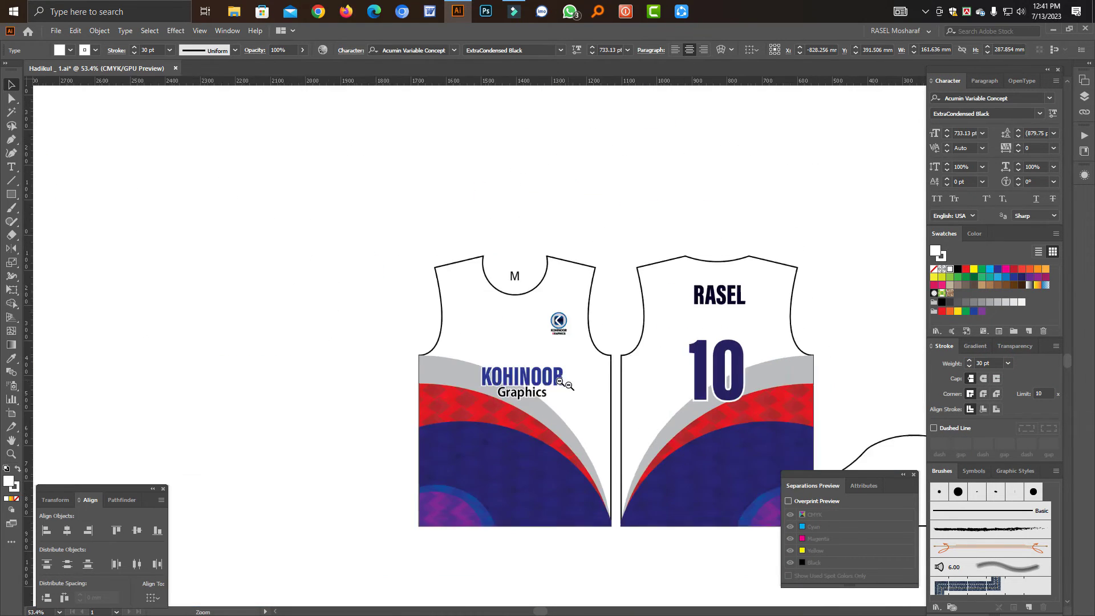
pyautogui.click(631, 317)
pyautogui.press('Tab')
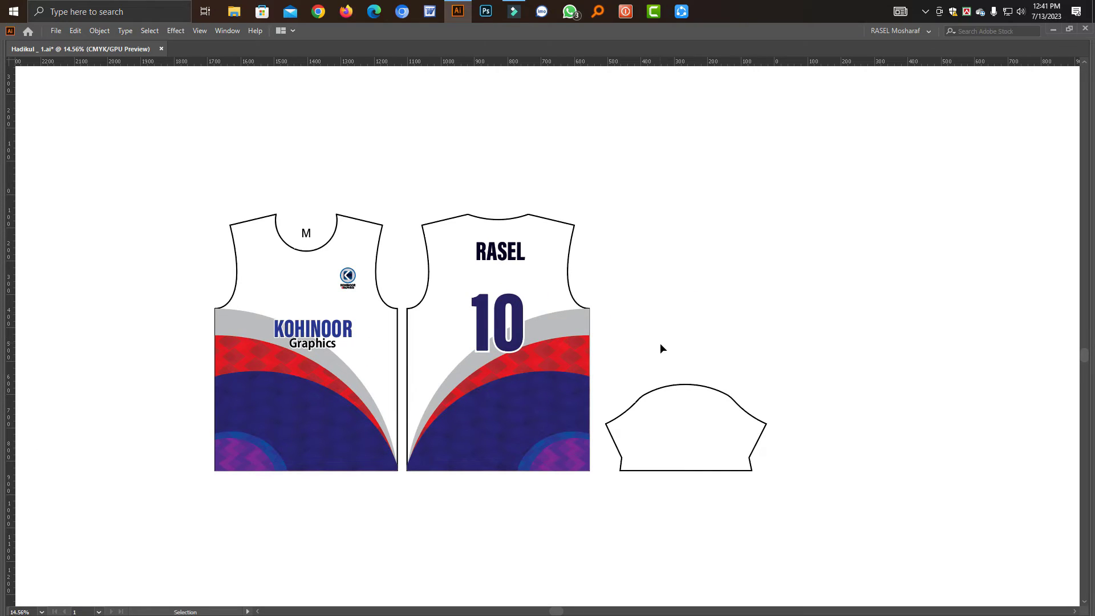
# Step: Draw a rectangle about 472 by 137 mm across the lower end of the sleeve, from the cuff corners downwards
pyautogui.moveTo(728, 379); pyautogui.dragTo(640, 359)
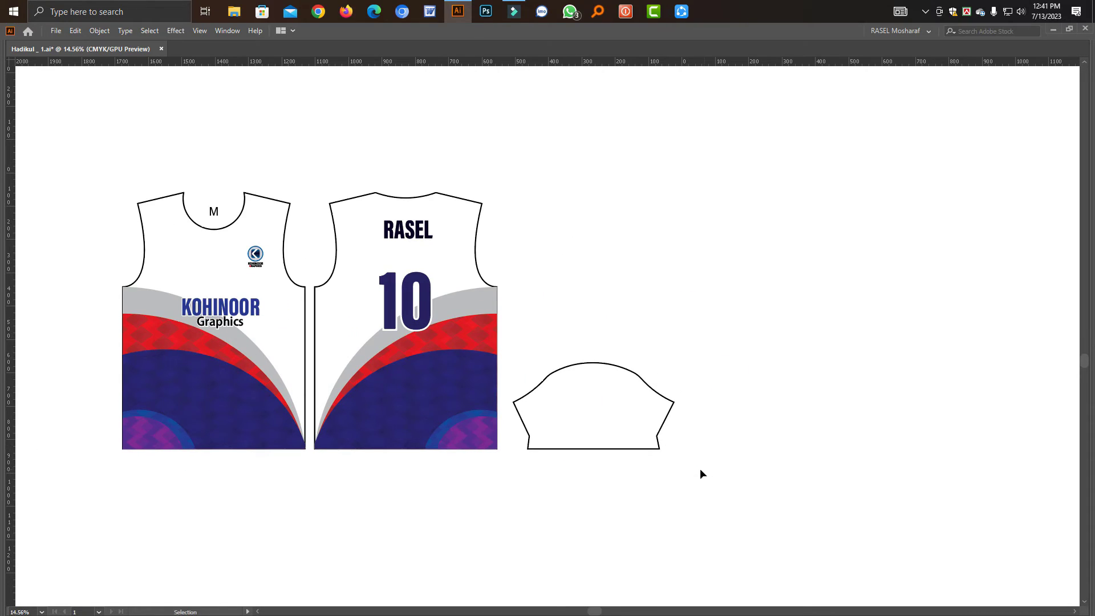
pyautogui.moveTo(698, 467); pyautogui.dragTo(655, 415)
pyautogui.click(698, 461)
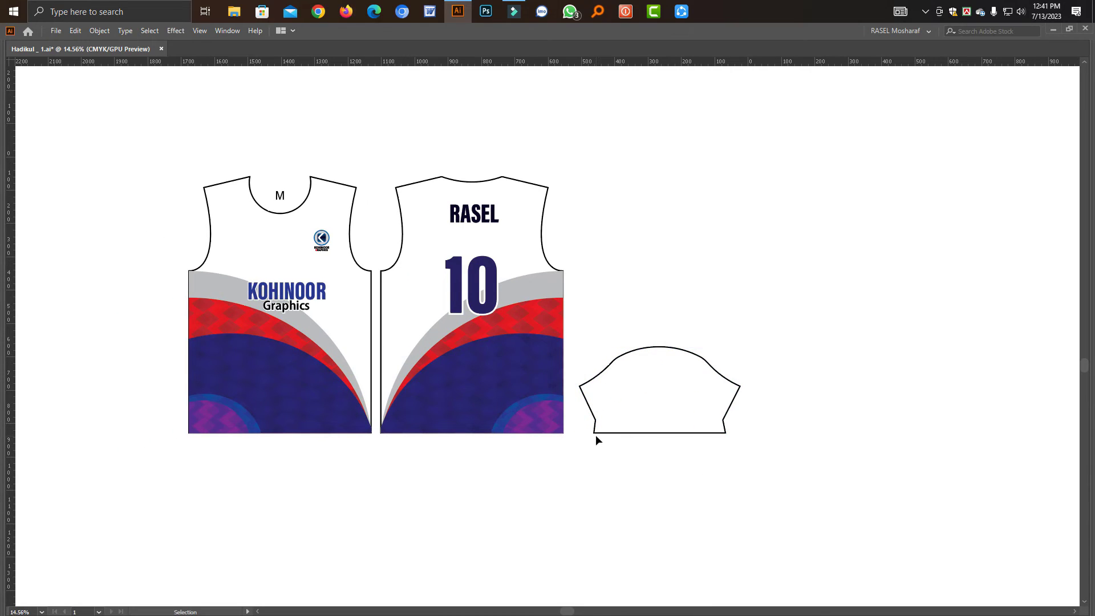
pyautogui.moveTo(717, 440); pyautogui.dragTo(670, 418)
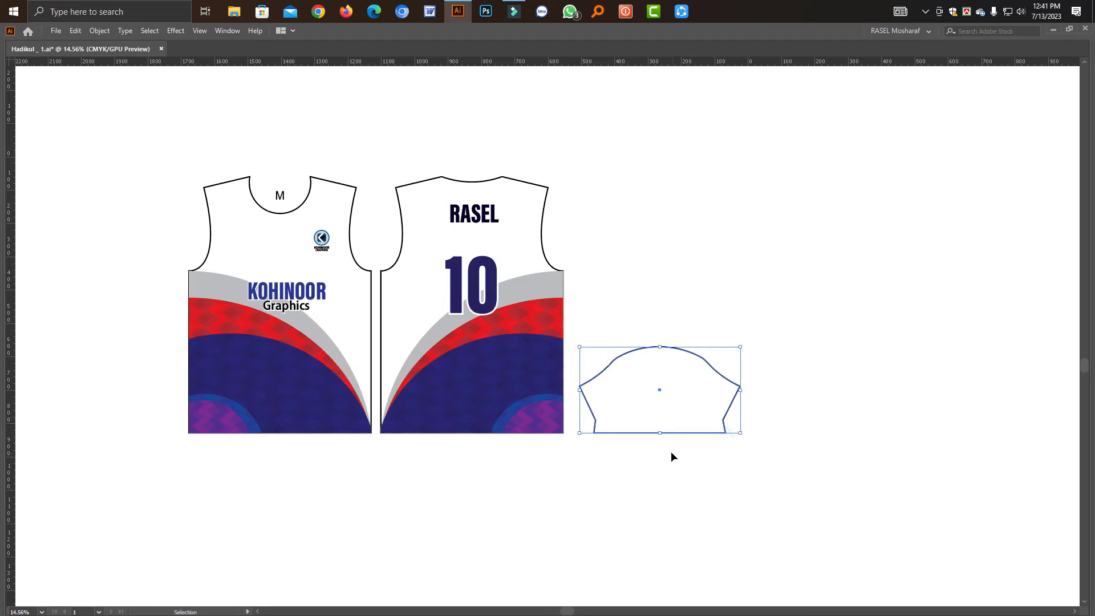
pyautogui.press('Tab')
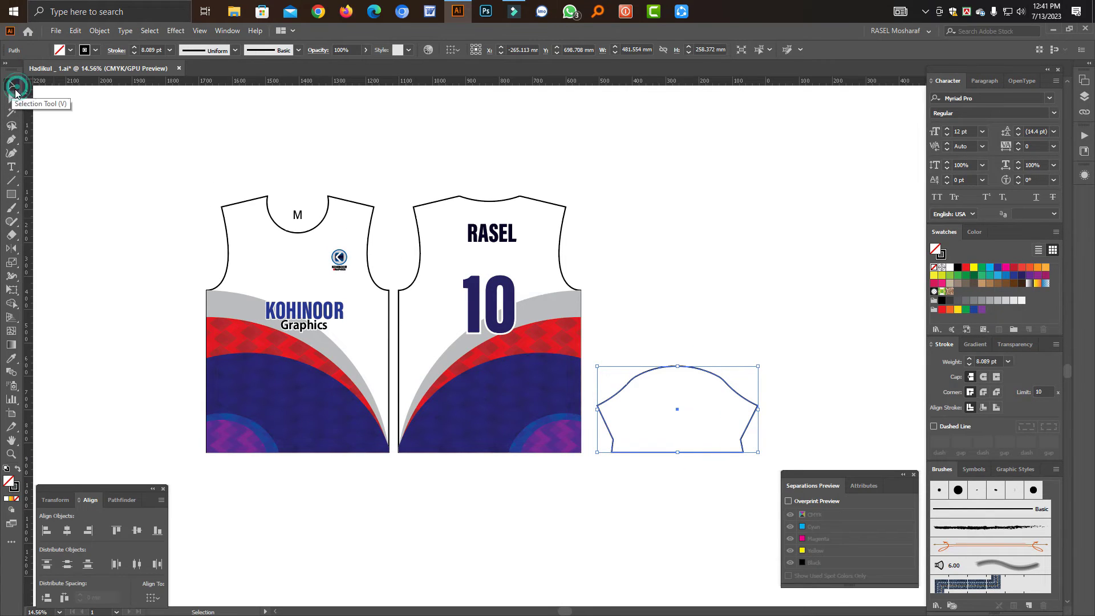
pyautogui.click(15, 195)
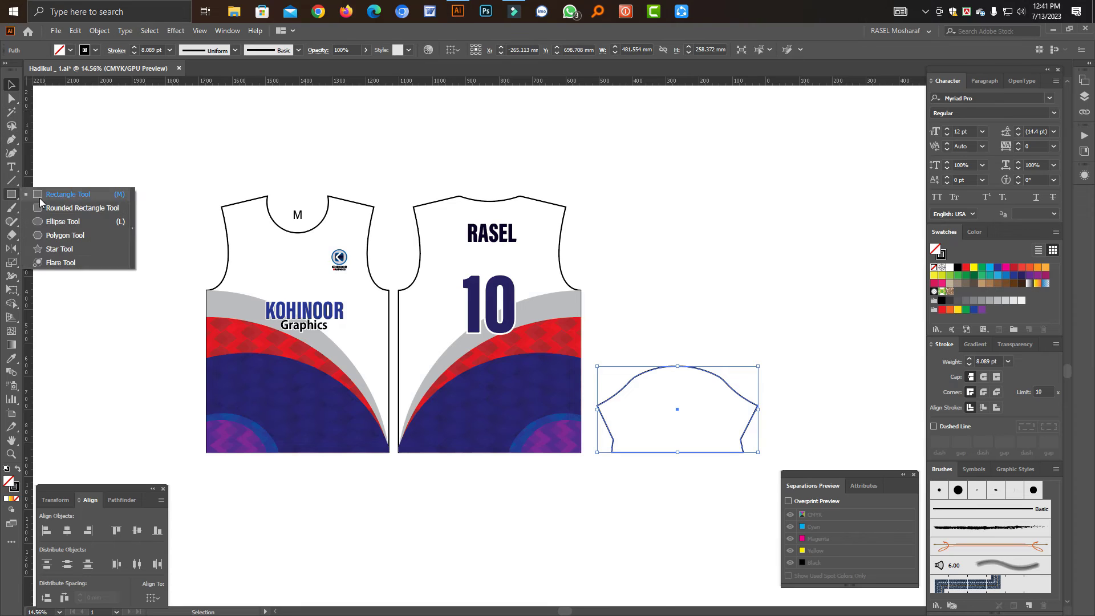
pyautogui.click(45, 199)
pyautogui.press('Tab')
pyautogui.press('space')
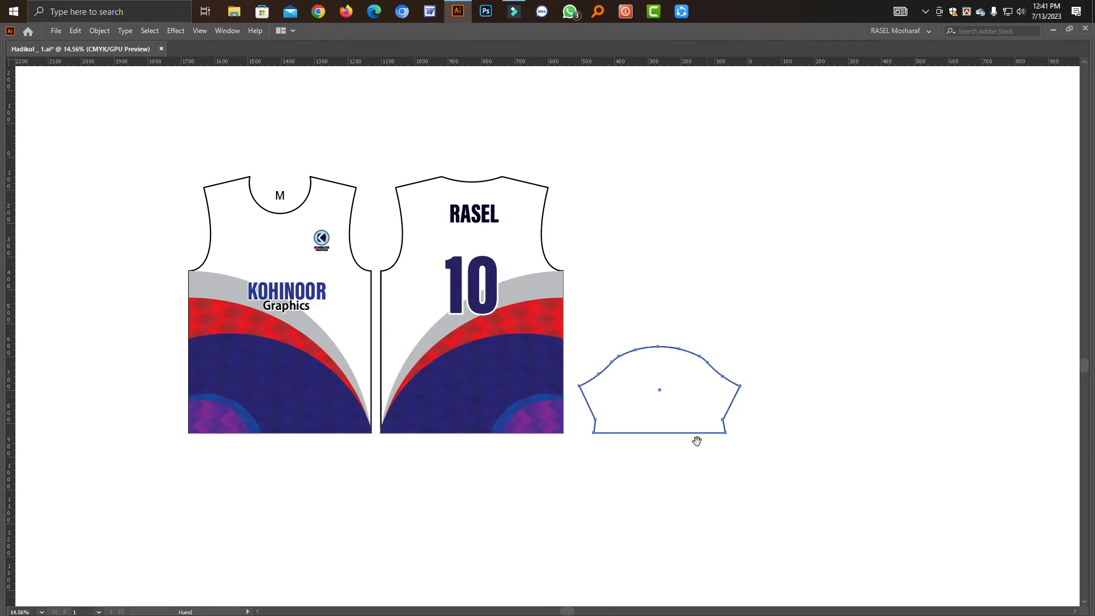
pyautogui.moveTo(684, 427); pyautogui.dragTo(623, 334)
pyautogui.moveTo(535, 327); pyautogui.dragTo(691, 372)
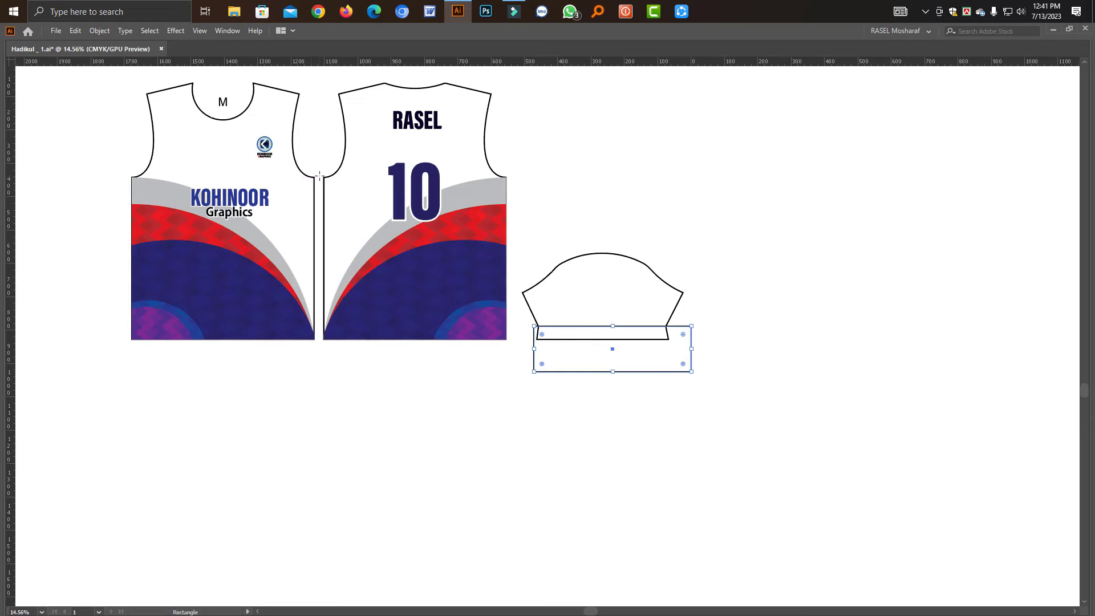
# Step: Fill the rectangle over the sleeve's lower end with medium blue and remove its outline
pyautogui.press('Tab')
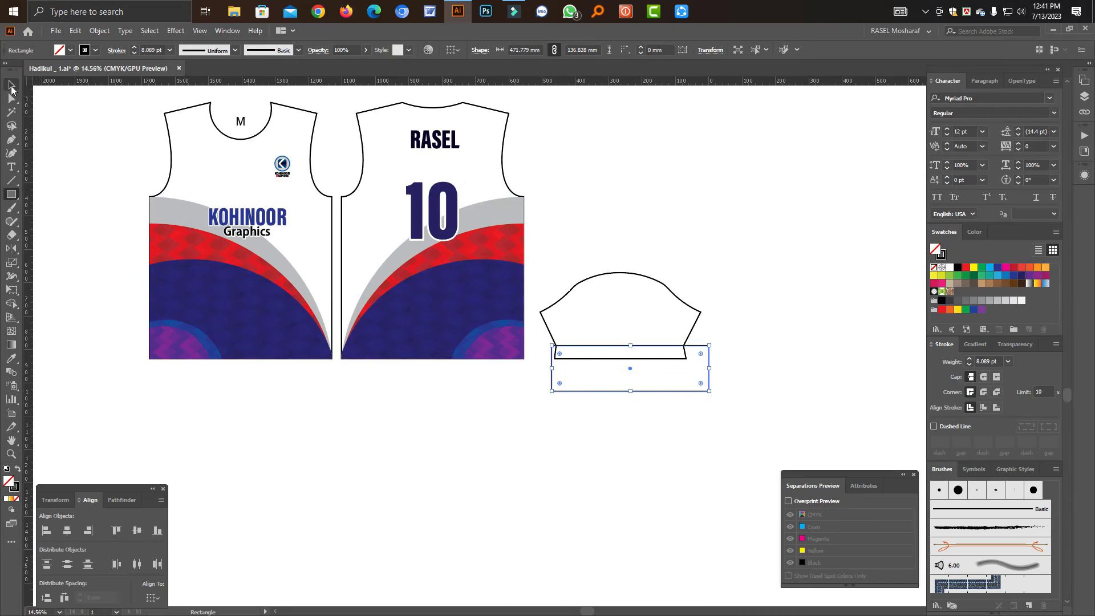
pyautogui.click(17, 83)
pyautogui.moveTo(688, 448); pyautogui.dragTo(620, 357)
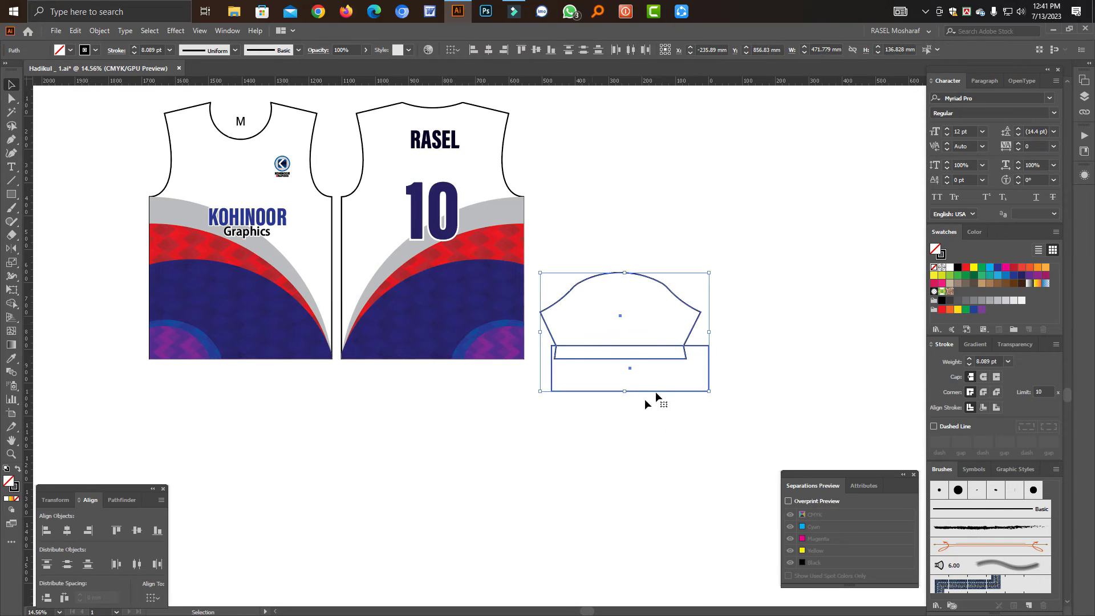
pyautogui.moveTo(736, 398); pyautogui.dragTo(681, 384)
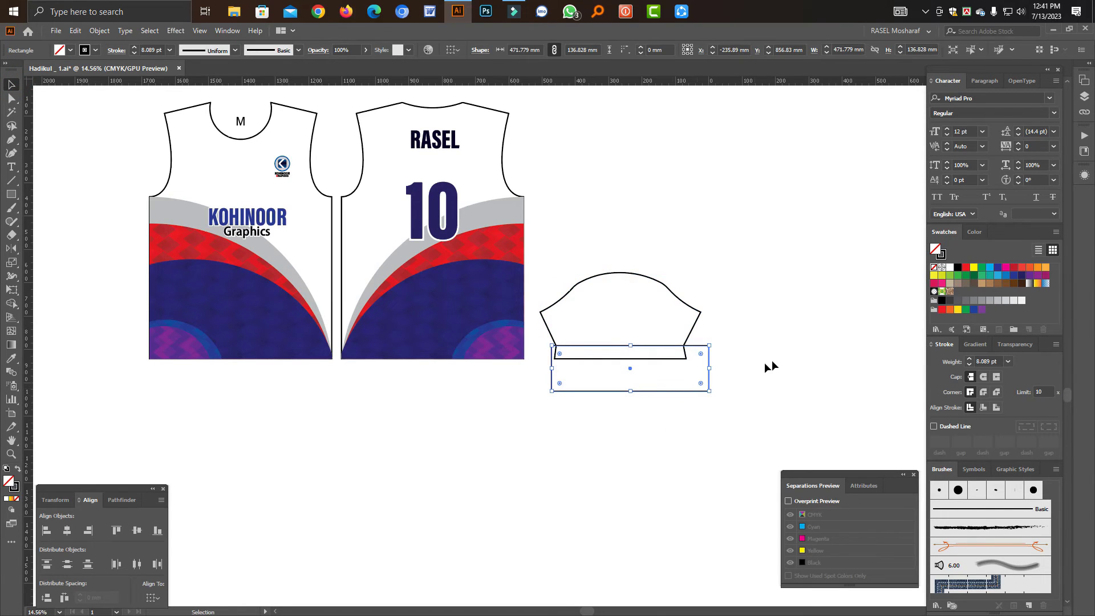
pyautogui.click(1014, 276)
pyautogui.click(1006, 276)
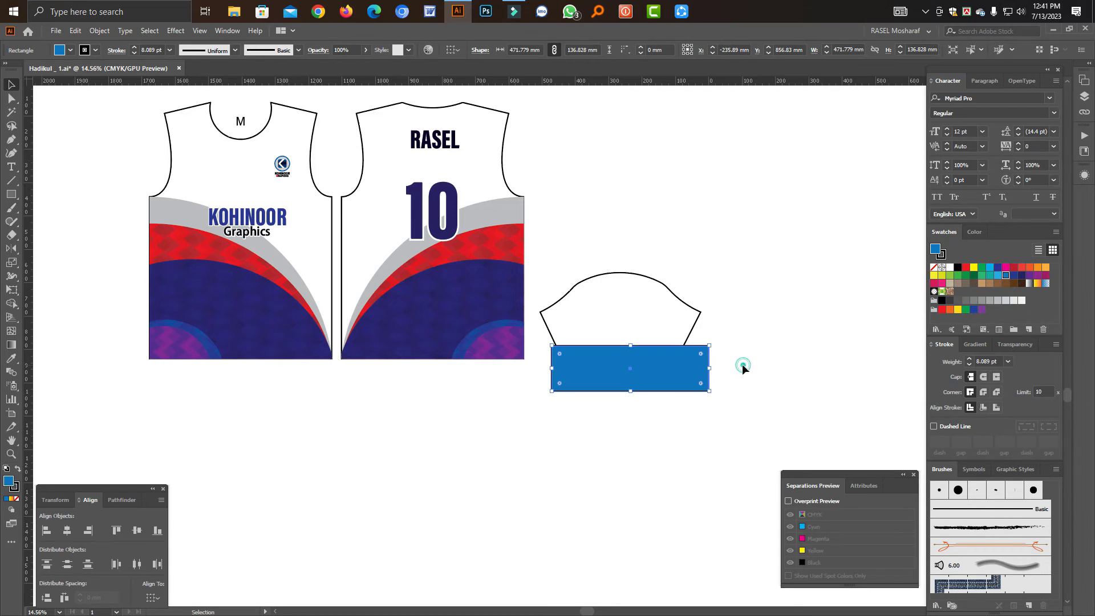
pyautogui.click(739, 367)
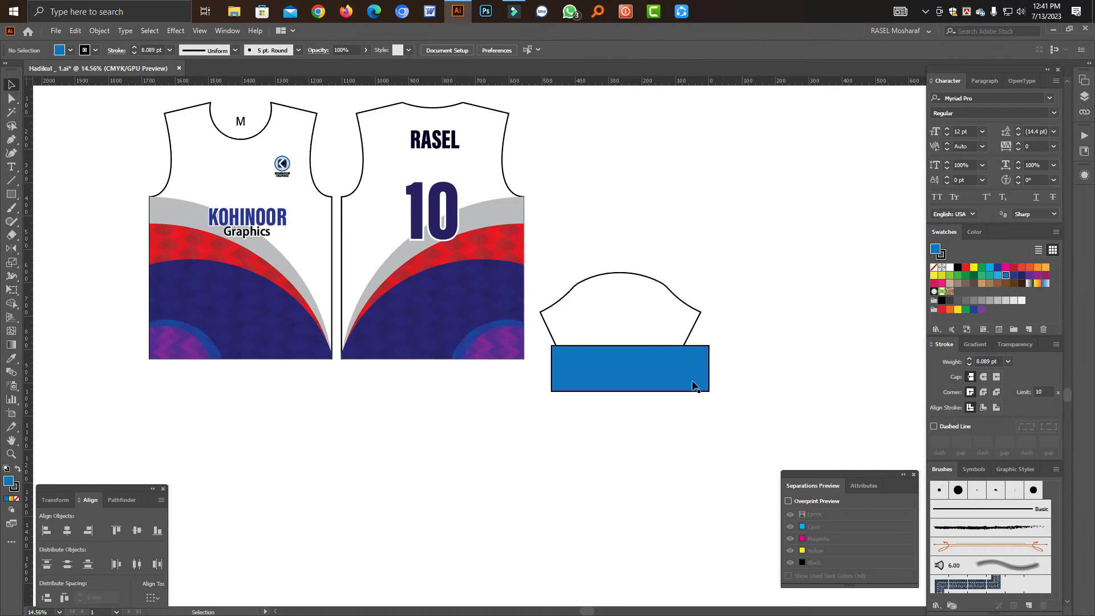
pyautogui.click(15, 488)
pyautogui.click(16, 498)
pyautogui.moveTo(736, 343); pyautogui.dragTo(675, 335)
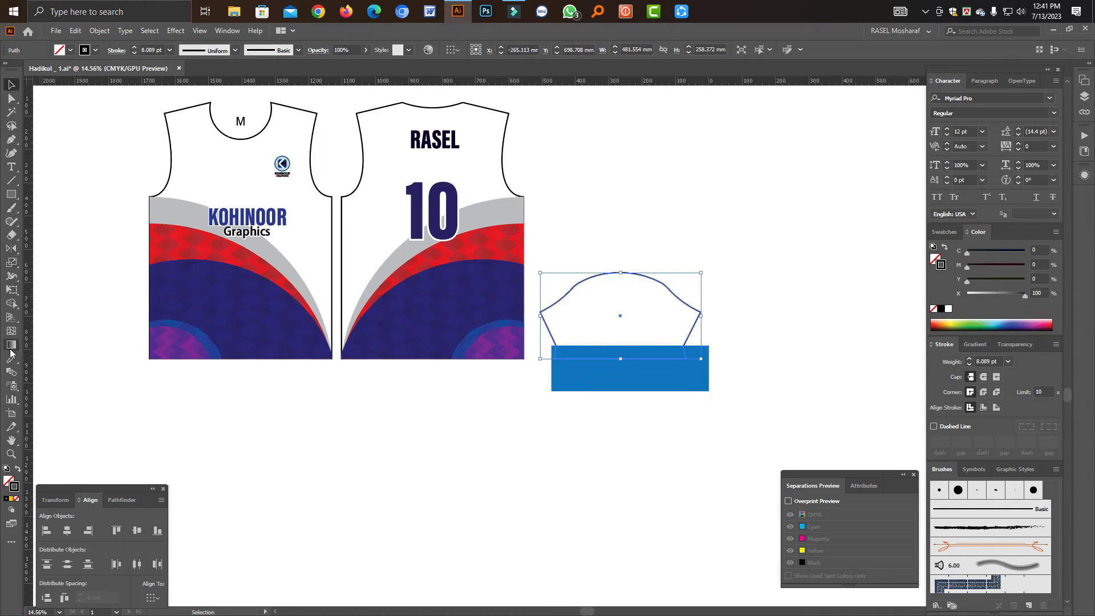
pyautogui.click(12, 303)
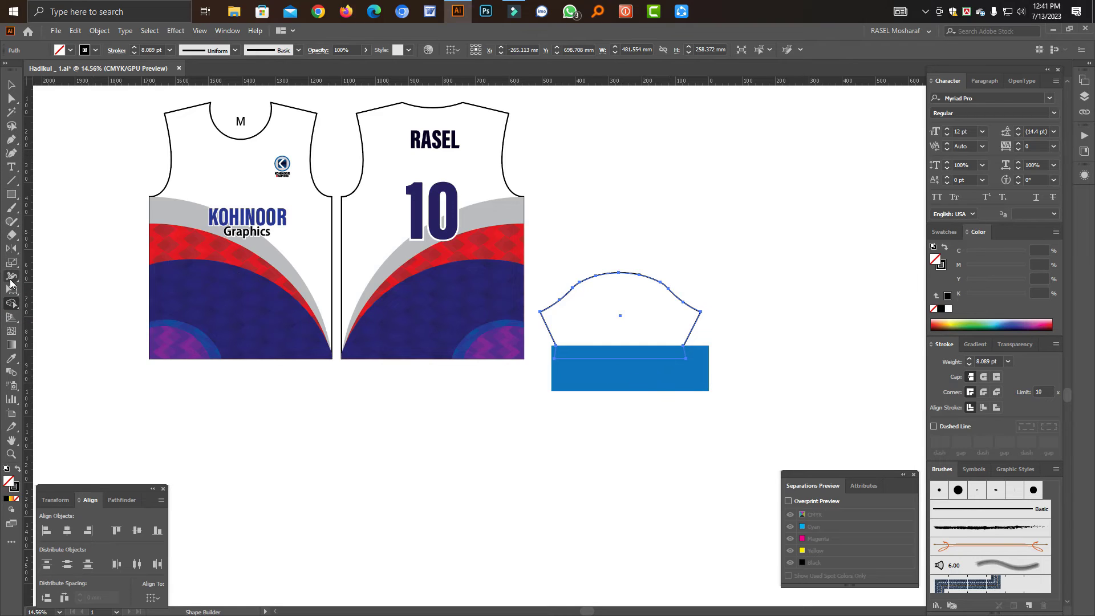
pyautogui.moveTo(571, 326)
pyautogui.mouseDown()
pyautogui.moveTo(656, 328)
pyautogui.moveTo(699, 363)
pyautogui.mouseUp()
# Step: Cut away the part of the blue rectangle outside the sleeve with the Shape Builder, leaving a cuff band
pyautogui.click(12, 84)
pyautogui.moveTo(665, 435); pyautogui.dragTo(613, 345)
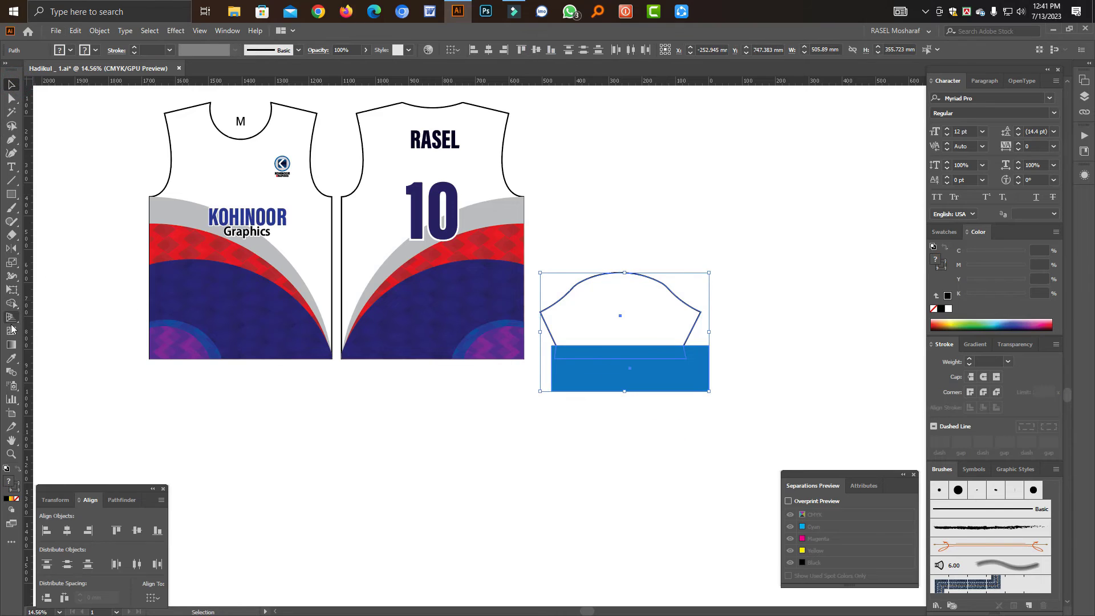
pyautogui.click(11, 303)
pyautogui.keyDown('alt'); pyautogui.click(693, 381); pyautogui.keyUp('alt')
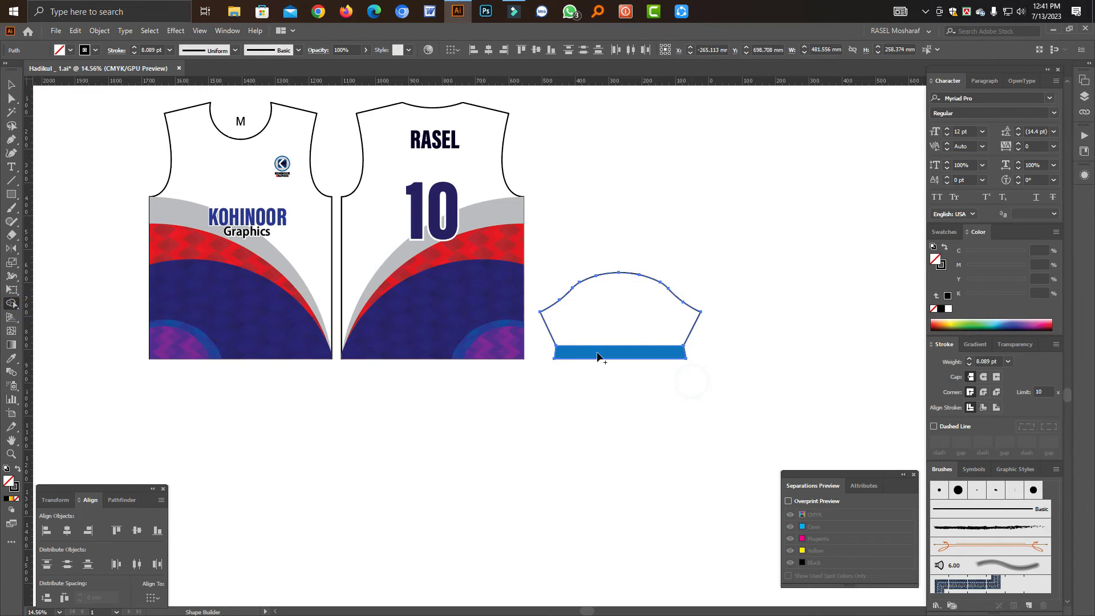
pyautogui.click(11, 85)
pyautogui.click(658, 413)
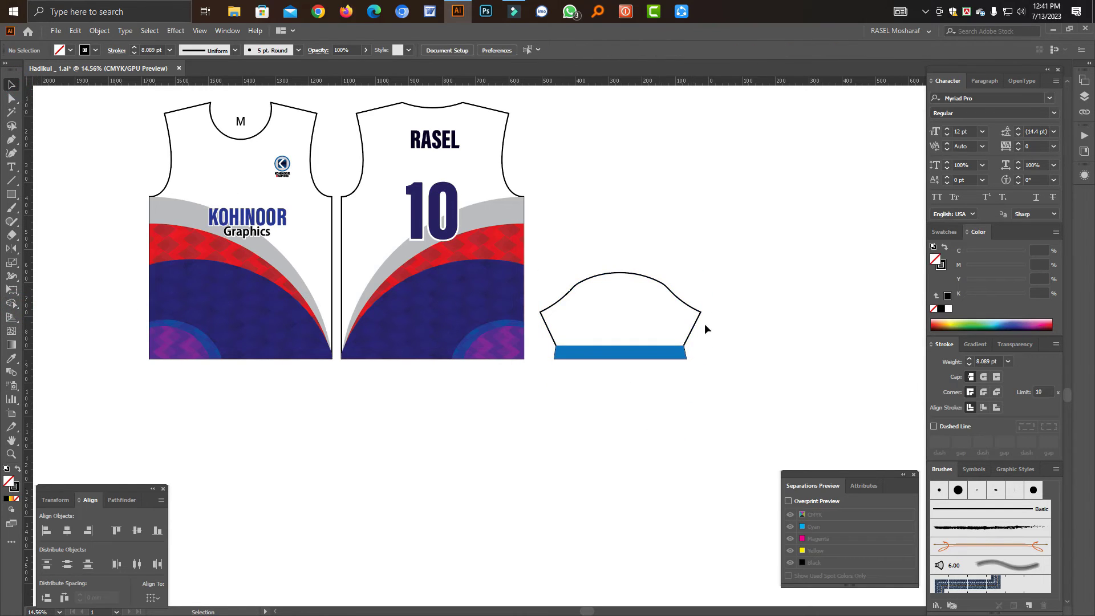
# Step: Fill the sleeve above the cuff band with dark navy and leave it without an outline
pyautogui.click(688, 308)
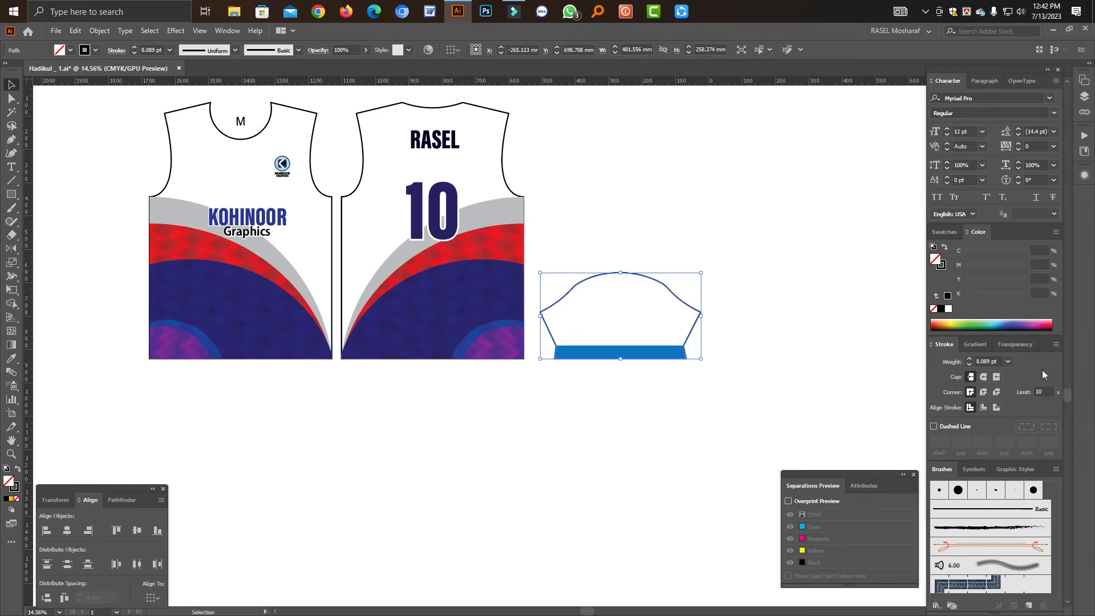
pyautogui.click(18, 468)
pyautogui.click(945, 232)
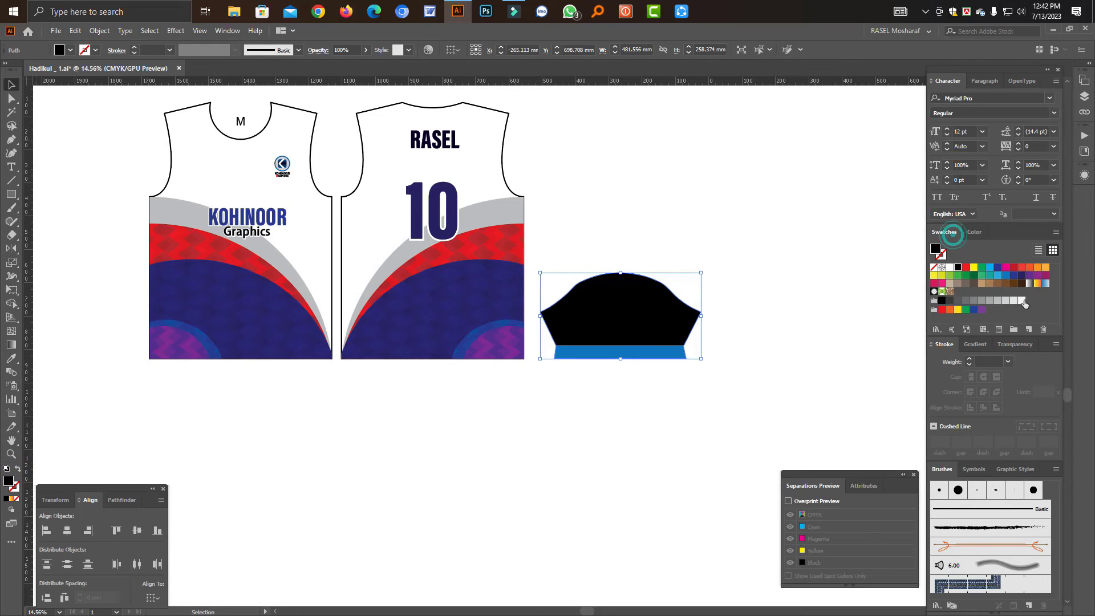
pyautogui.click(1021, 275)
pyautogui.click(1014, 276)
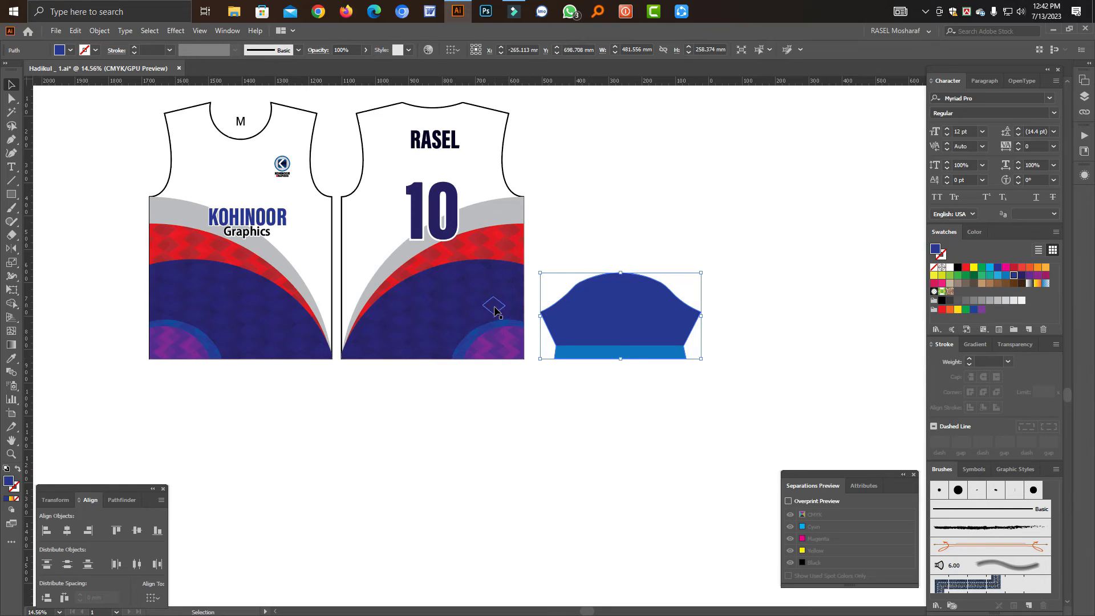
pyautogui.click(1024, 278)
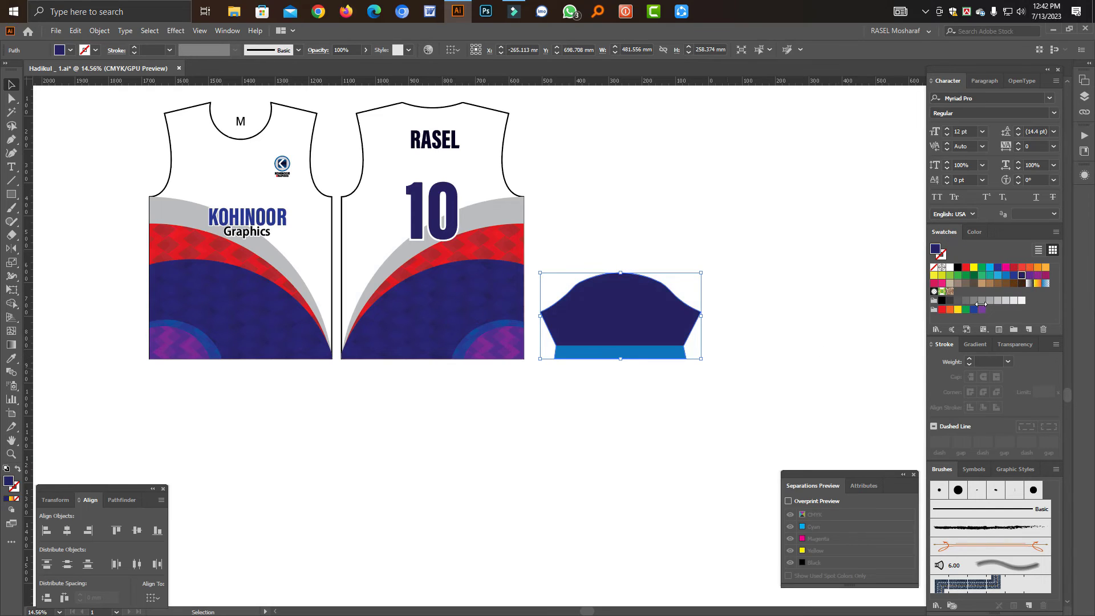
pyautogui.click(1014, 276)
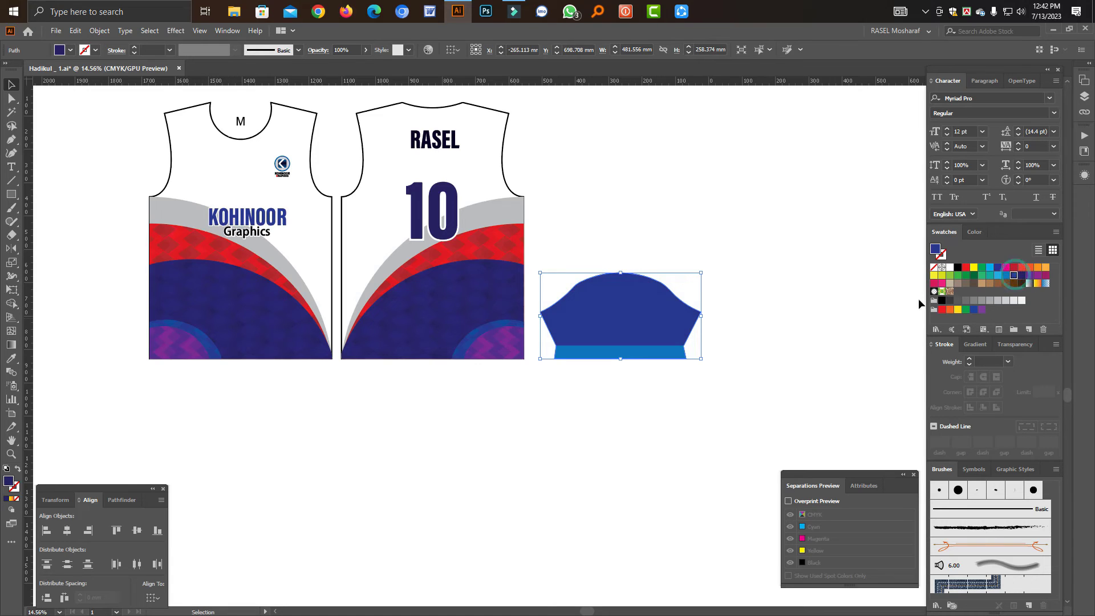
pyautogui.click(1021, 277)
pyautogui.click(722, 390)
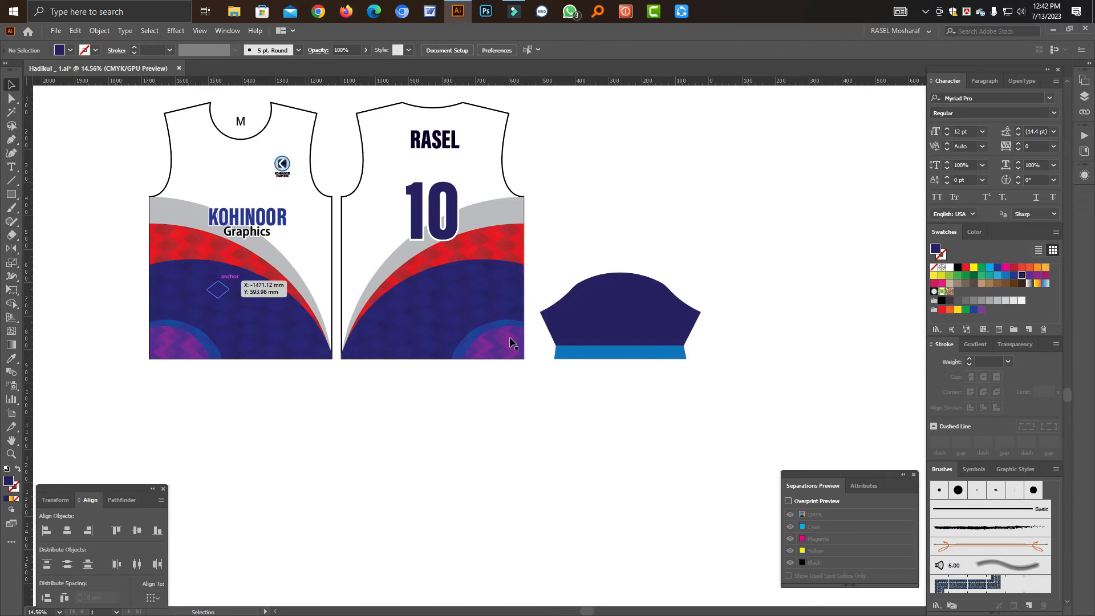
# Step: Enlarge the blue cuff band proportionally to about 525 mm wide, keeping its lower edge in place
pyautogui.click(659, 357)
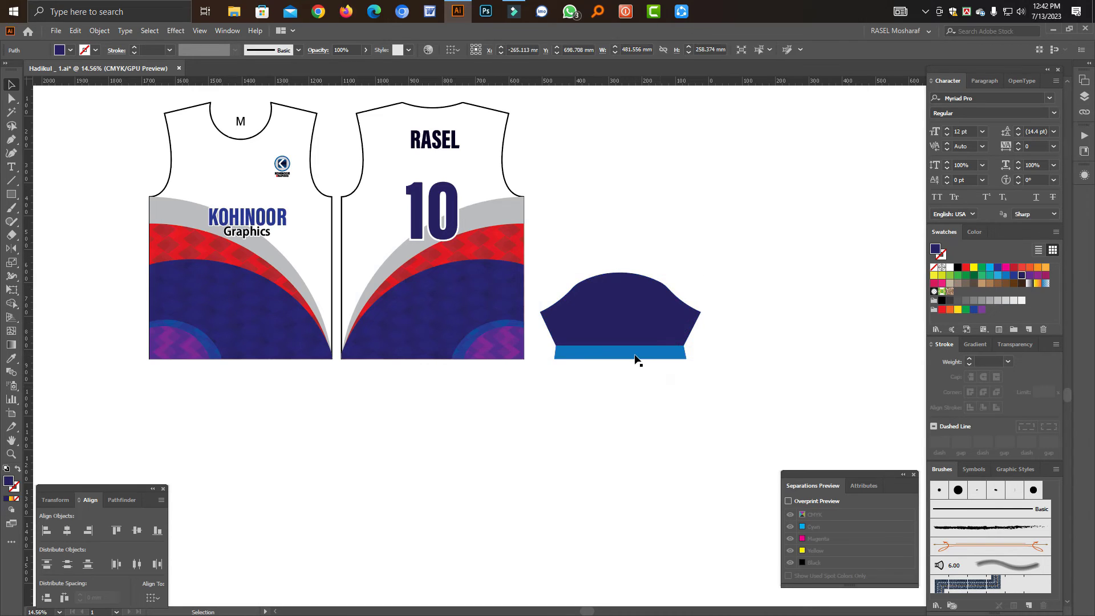
pyautogui.press('a')
pyautogui.click(634, 356)
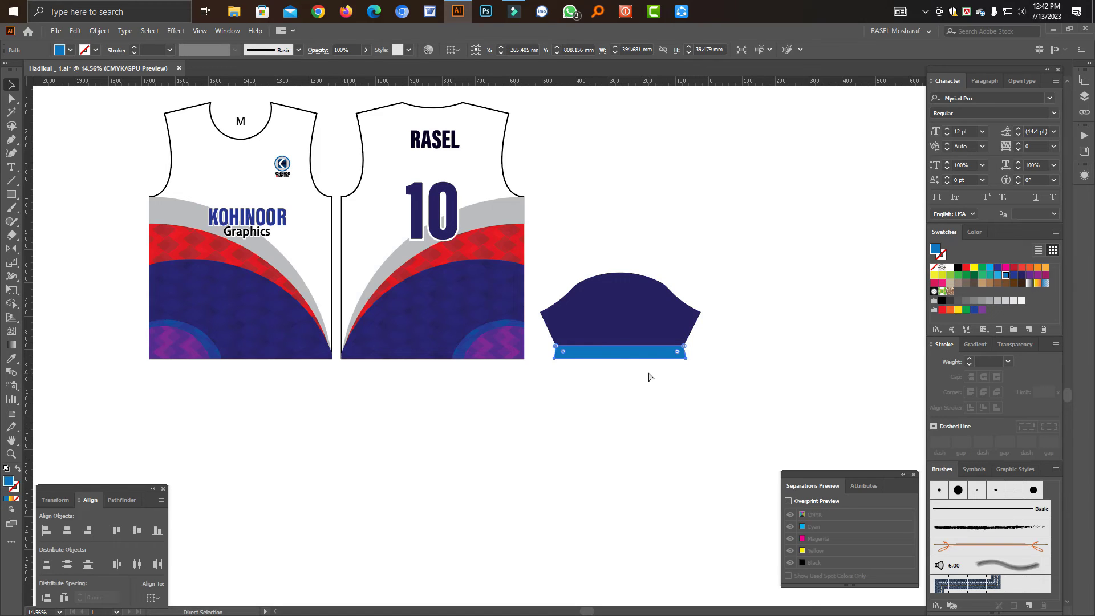
pyautogui.press('v')
pyautogui.moveTo(624, 346); pyautogui.dragTo(768, 435)
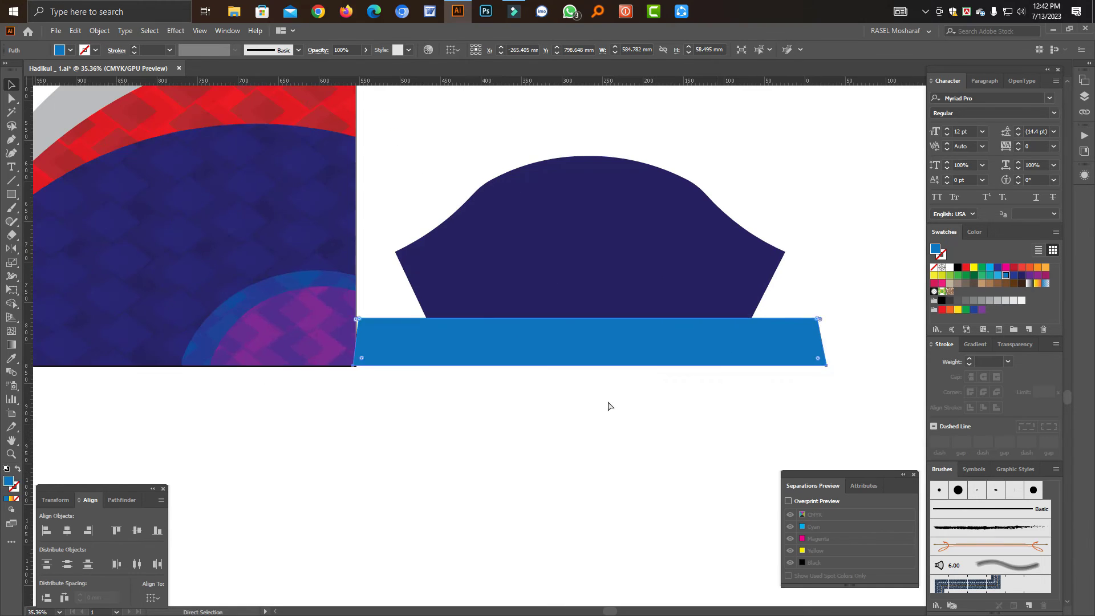
pyautogui.hotkey('ctrl', 'z')
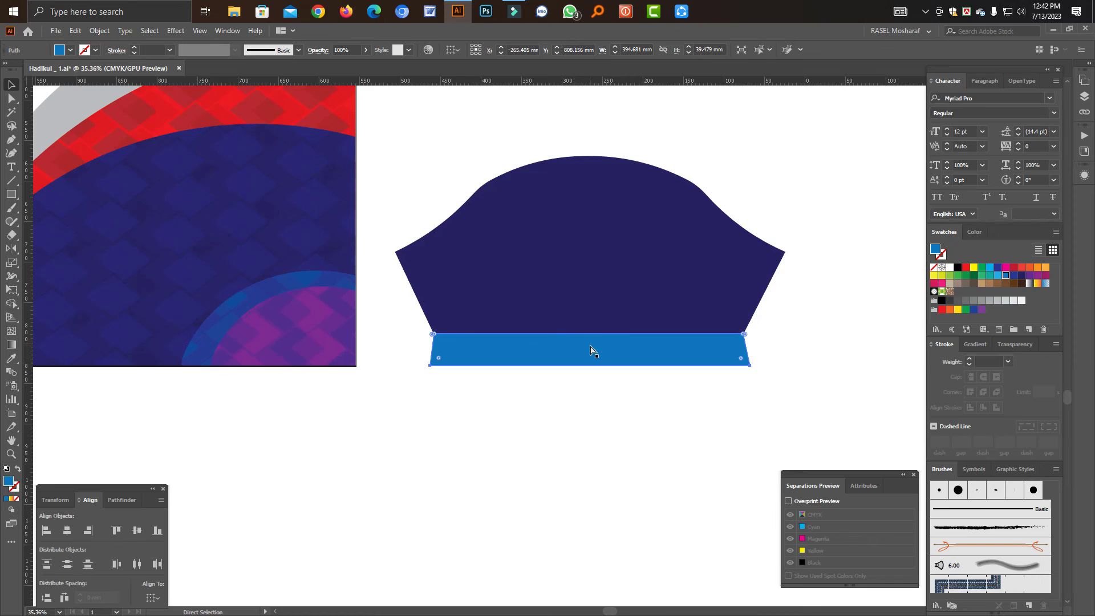
pyautogui.moveTo(587, 333); pyautogui.dragTo(589, 323)
# Step: Cut away both ends of the enlarged blue band that extend outside the sleeve with the Shape Builder
pyautogui.keyDown('shift'); pyautogui.click(663, 305); pyautogui.keyUp('shift')
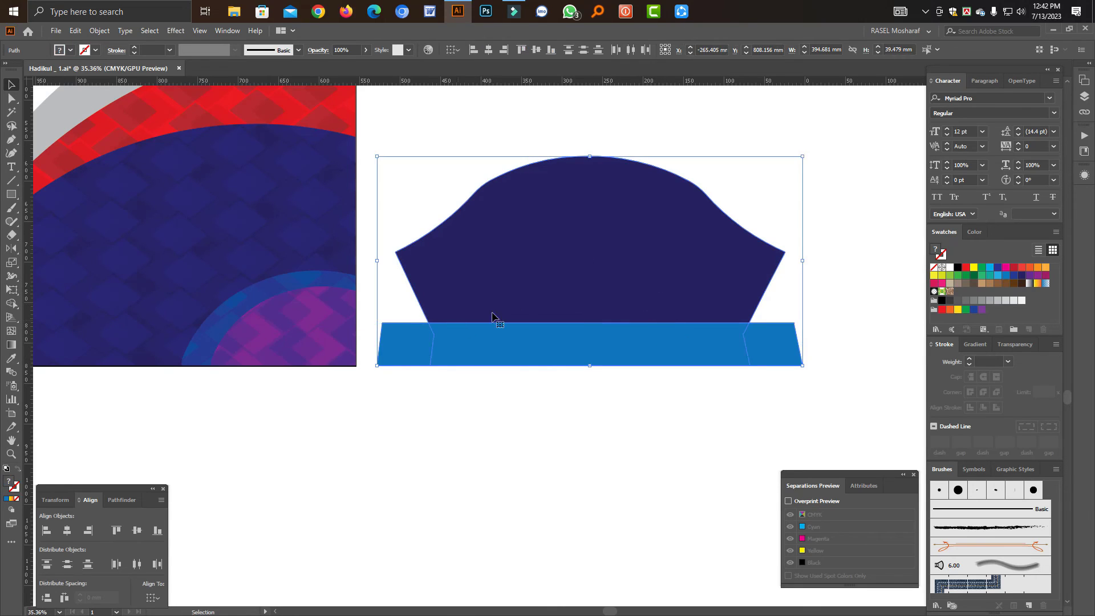
pyautogui.click(13, 305)
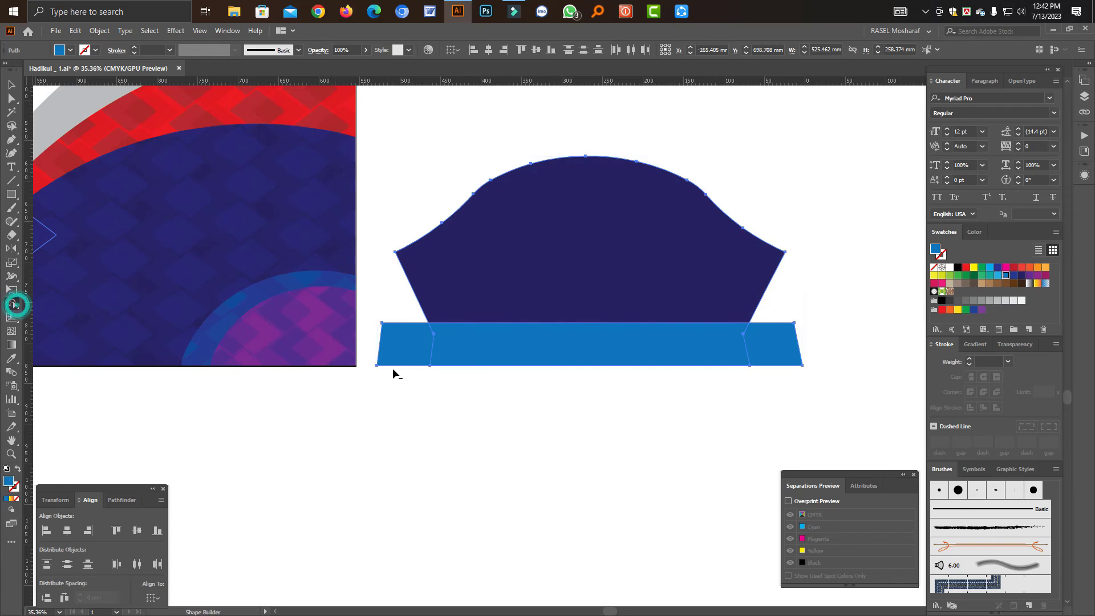
pyautogui.keyDown('alt'); pyautogui.click(399, 357); pyautogui.keyUp('alt')
pyautogui.keyDown('alt'); pyautogui.click(795, 349); pyautogui.keyUp('alt')
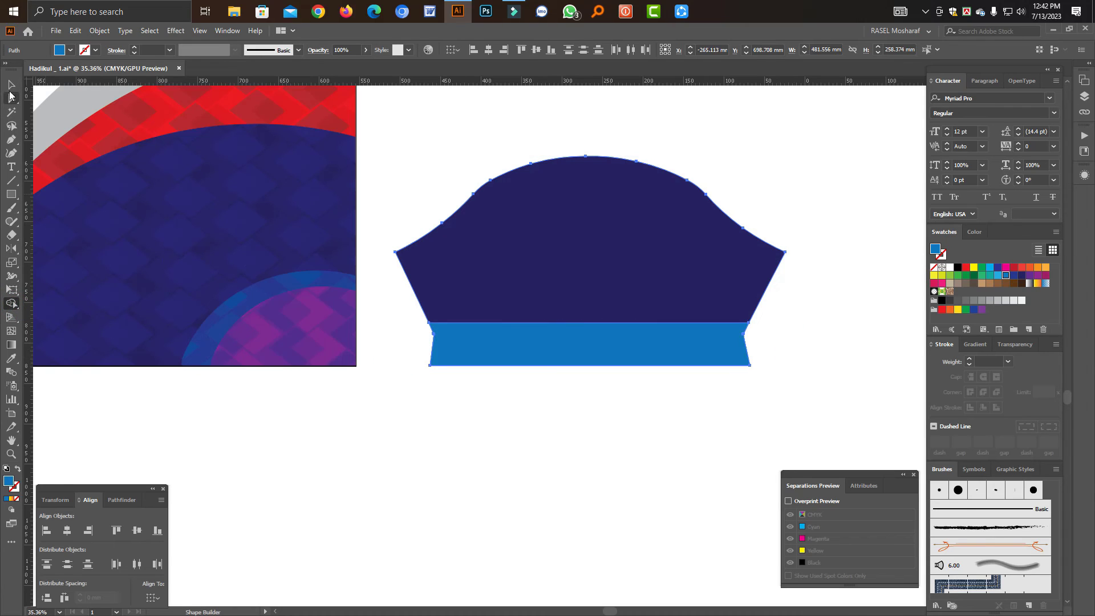
# Step: Fill the trimmed larger band with red and place it behind the blue cuff band, leaving a thin red stripe above the cuff
pyautogui.click(12, 84)
pyautogui.keyDown('shift'); pyautogui.click(656, 276); pyautogui.keyUp('shift')
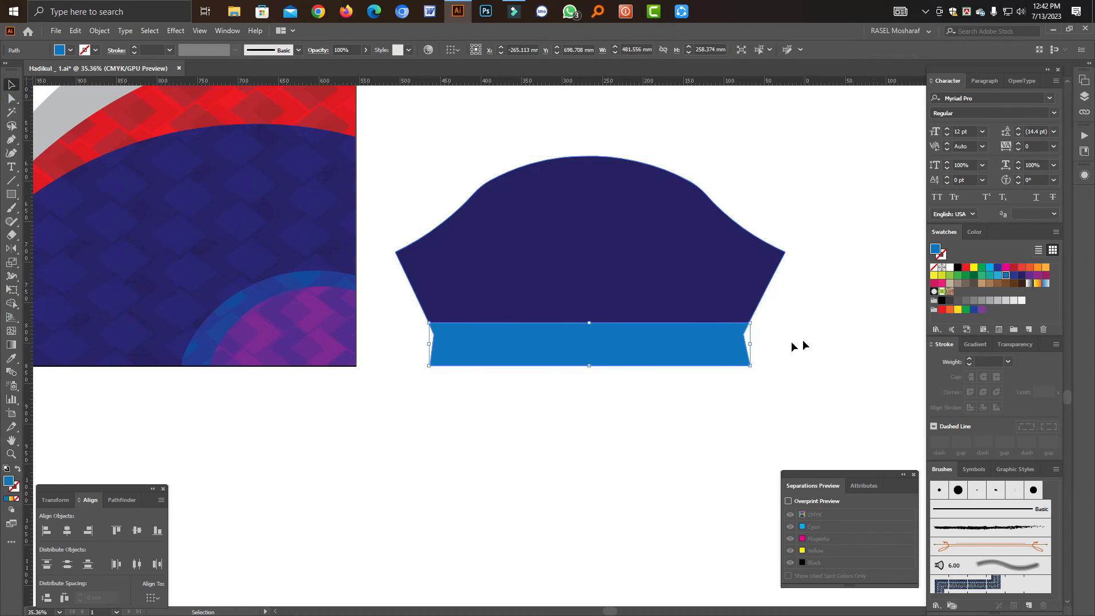
pyautogui.click(856, 331)
# Step: Copy the diamond pattern group from inside the clipped navy area of the back panel
pyautogui.hotkey('ctrl', 'space')
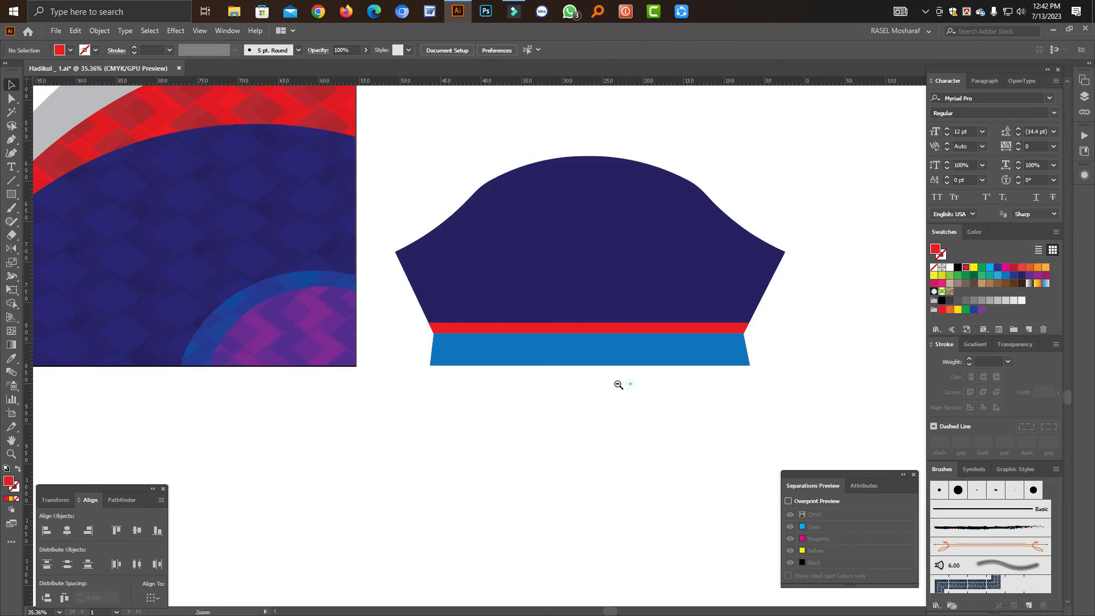
pyautogui.moveTo(622, 383); pyautogui.dragTo(486, 377)
pyautogui.doubleClick(288, 260)
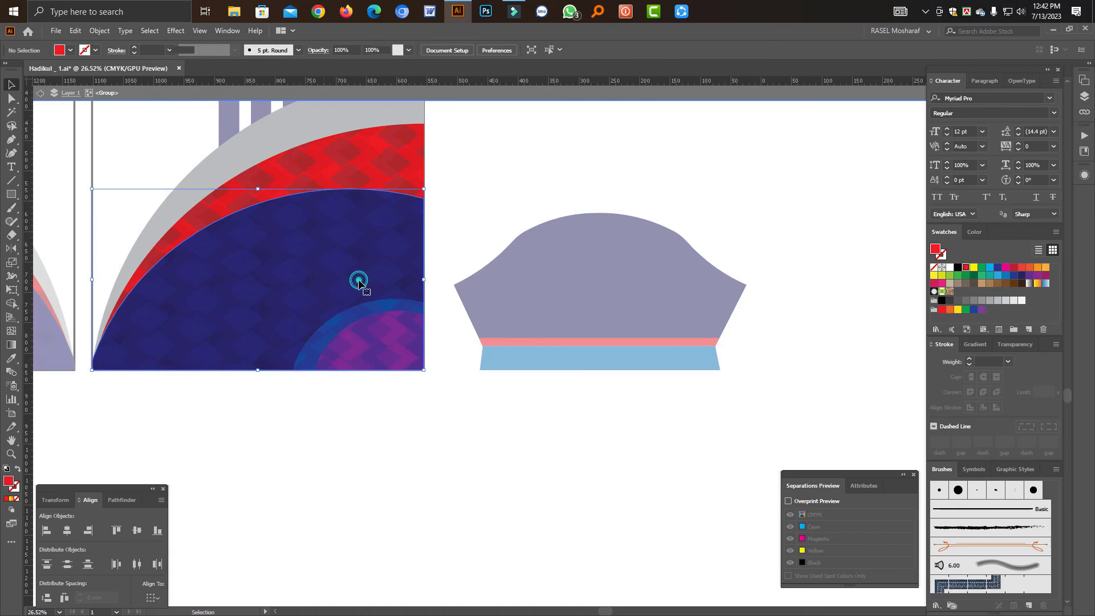
pyautogui.doubleClick(322, 273)
pyautogui.press('ctrl')
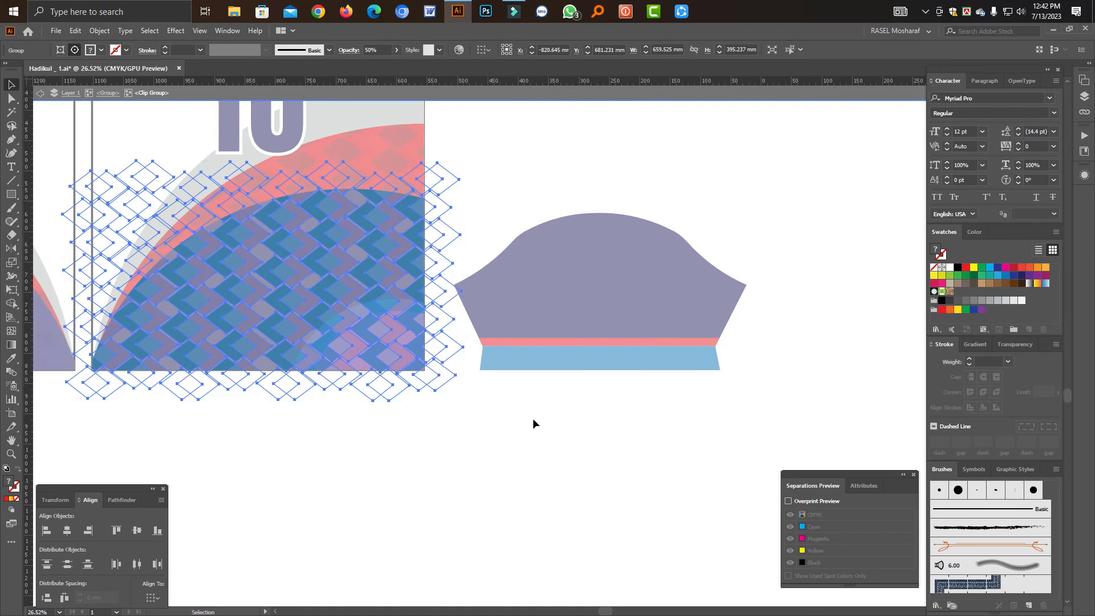
pyautogui.press('Escape')
pyautogui.click(644, 469)
# Step: Paste the diamond pattern and move it so that it covers the whole sleeve
pyautogui.hotkey('ctrl', 'v')
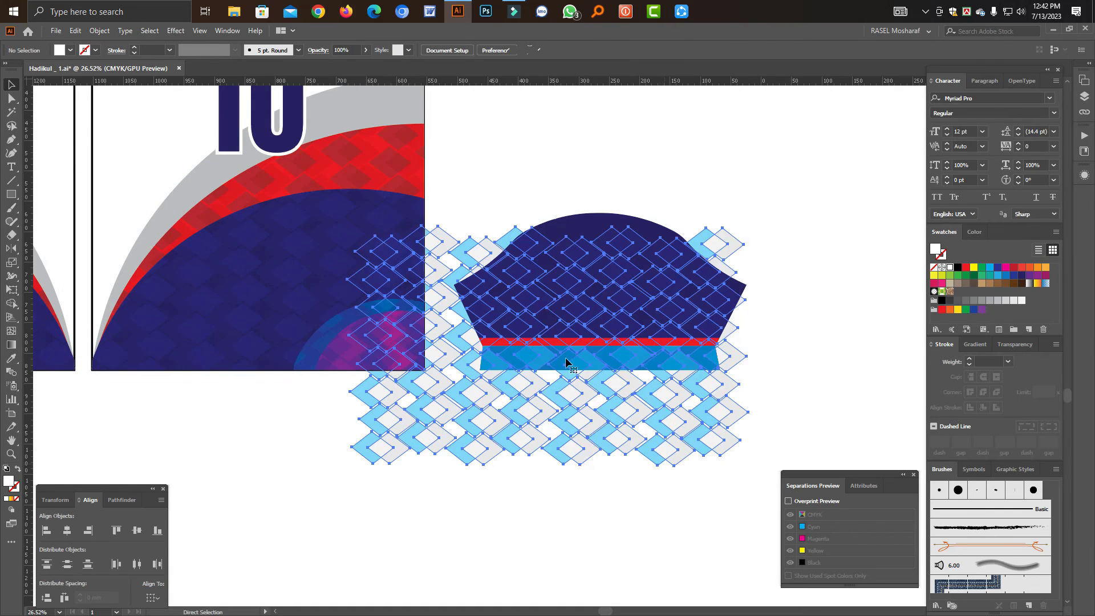
pyautogui.moveTo(577, 437); pyautogui.dragTo(638, 400)
pyautogui.hotkey('ctrl', 'space')
pyautogui.moveTo(637, 244); pyautogui.dragTo(499, 319)
pyautogui.hotkey('ctrl', 'space')
pyautogui.press('space')
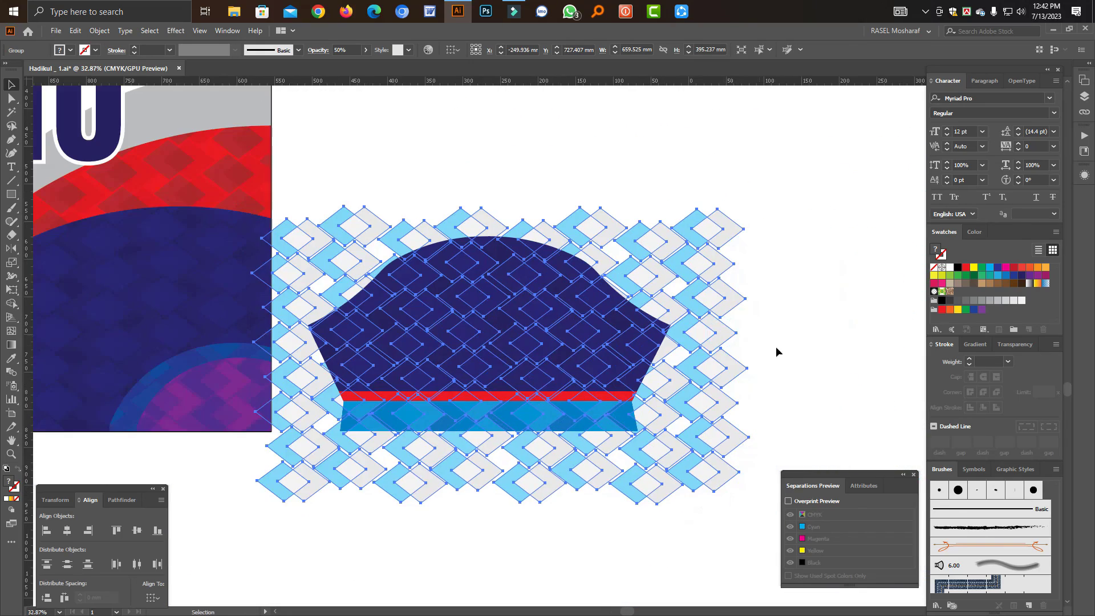
# Step: Send the navy sleeve shape to the back and bring a duplicate of it to the front, in place over the diamond pattern
pyautogui.click(814, 357)
pyautogui.click(563, 288)
pyautogui.hotkey('ctrl', 'shift', '[')
pyautogui.click(563, 289)
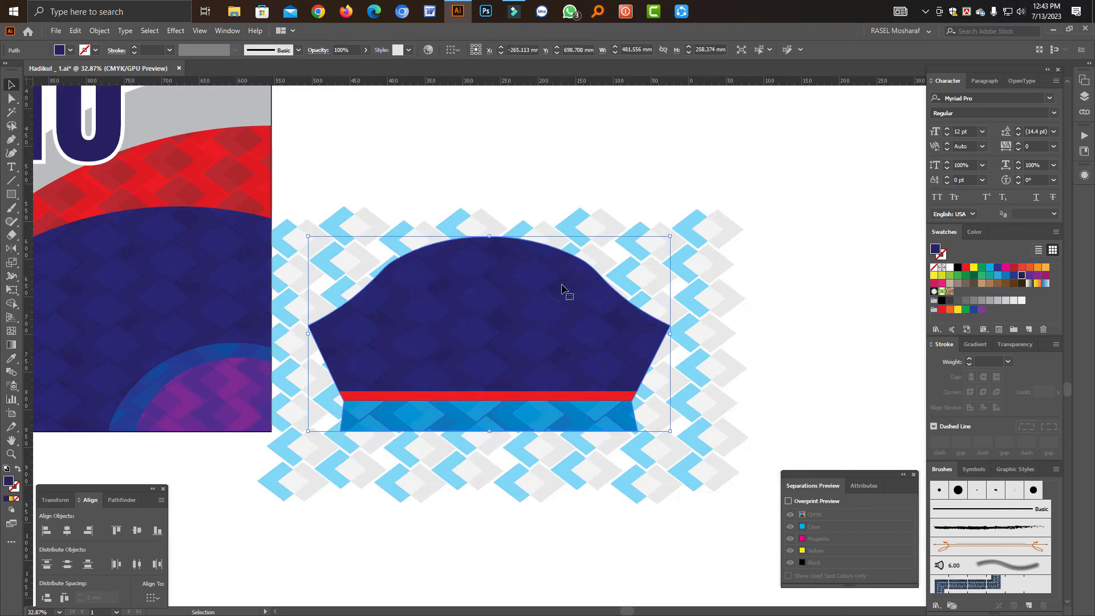
pyautogui.press('a')
pyautogui.press('ctrl')
pyautogui.hotkey('ctrl', 'shift', ']')
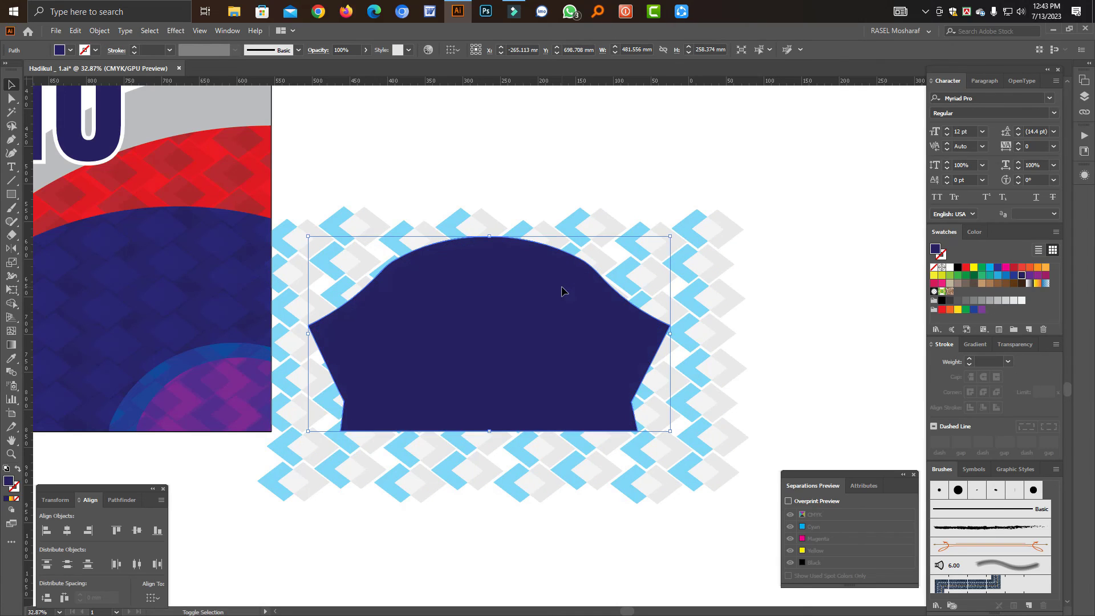
# Step: Clip the diamond pattern to the sleeve outline with a clipping mask made from the front sleeve copy
pyautogui.keyDown('shift'); pyautogui.click(690, 264); pyautogui.keyUp('shift')
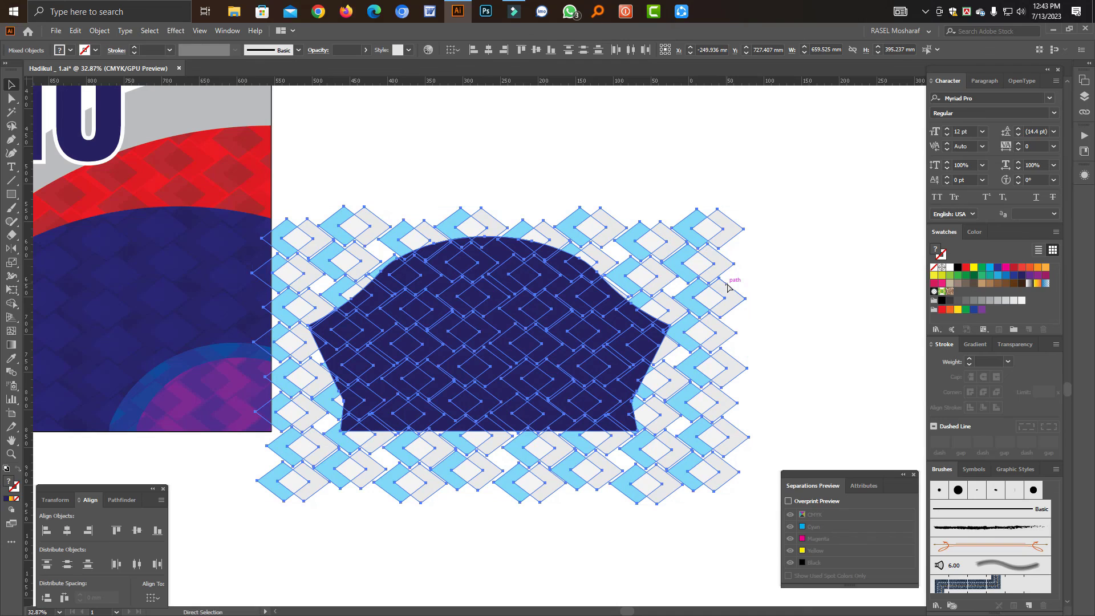
pyautogui.hotkey('ctrl', '7')
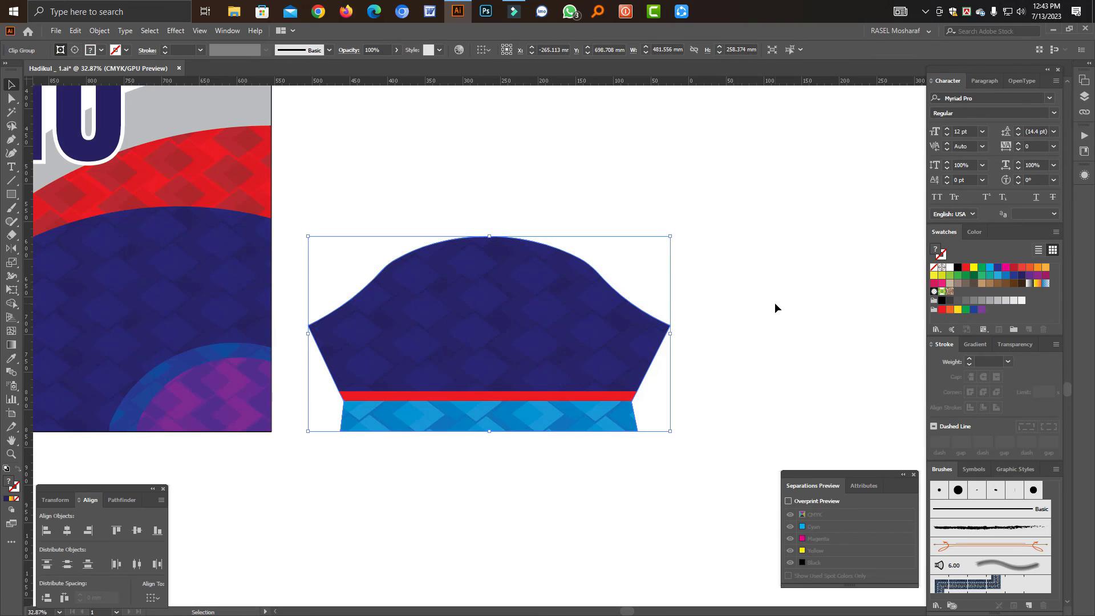
pyautogui.click(501, 198)
pyautogui.click(600, 312)
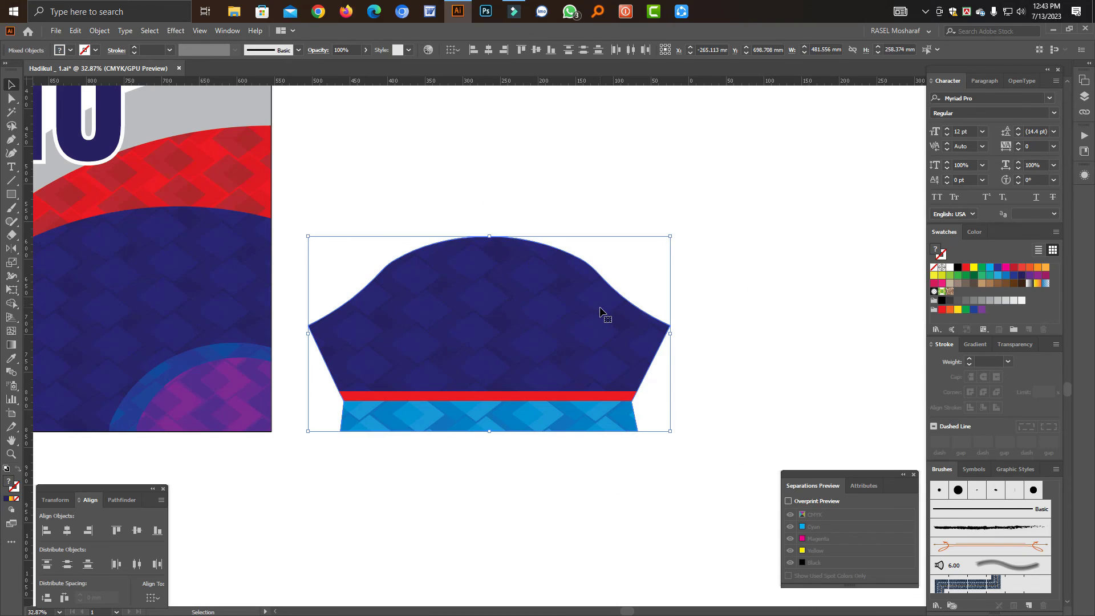
pyautogui.press('a')
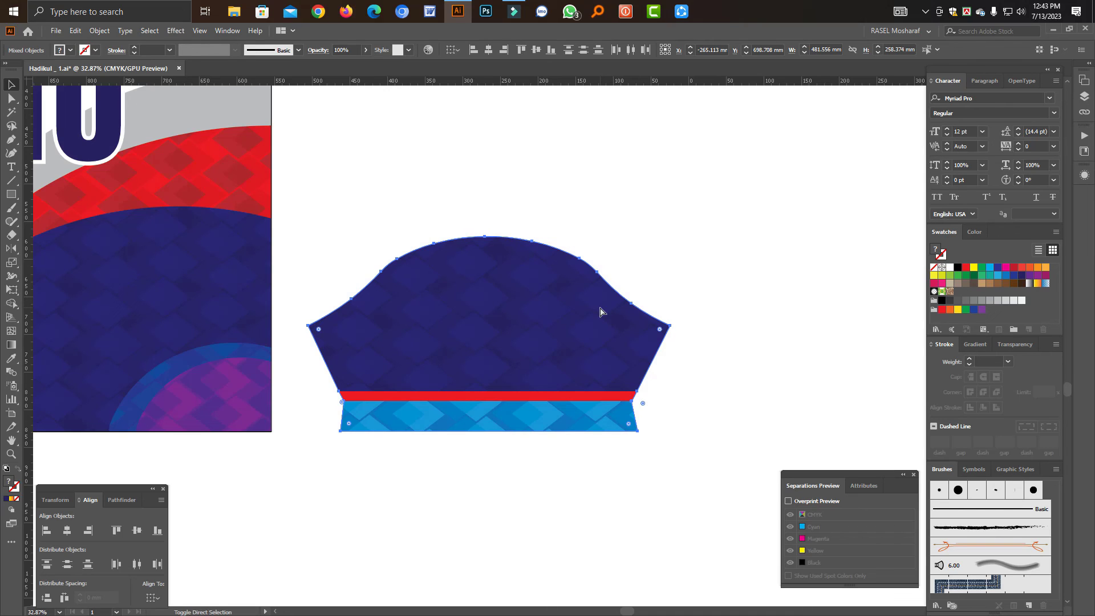
pyautogui.press('v')
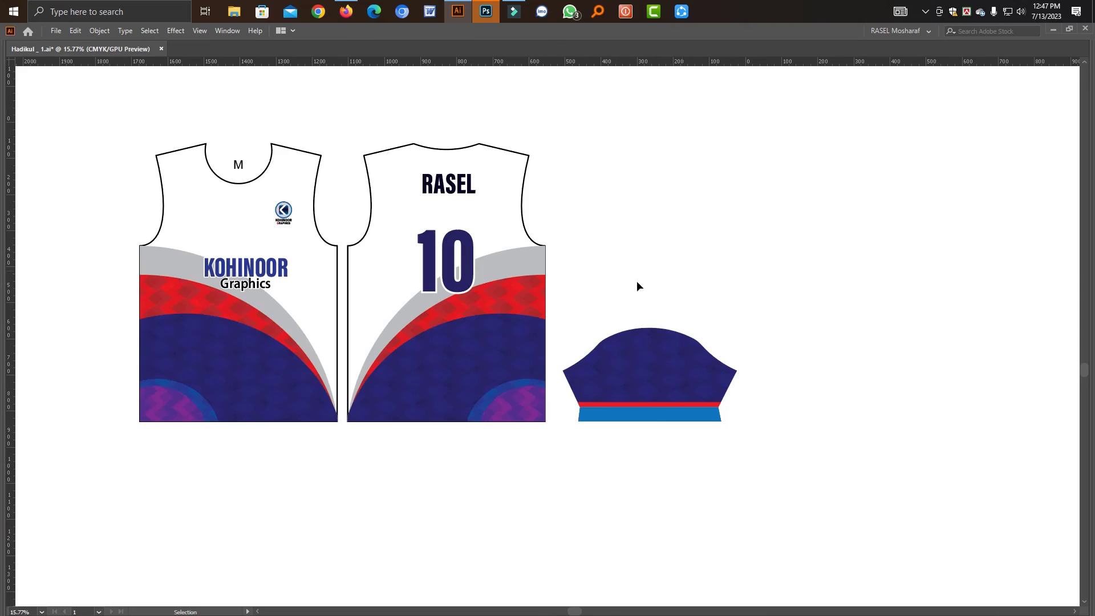